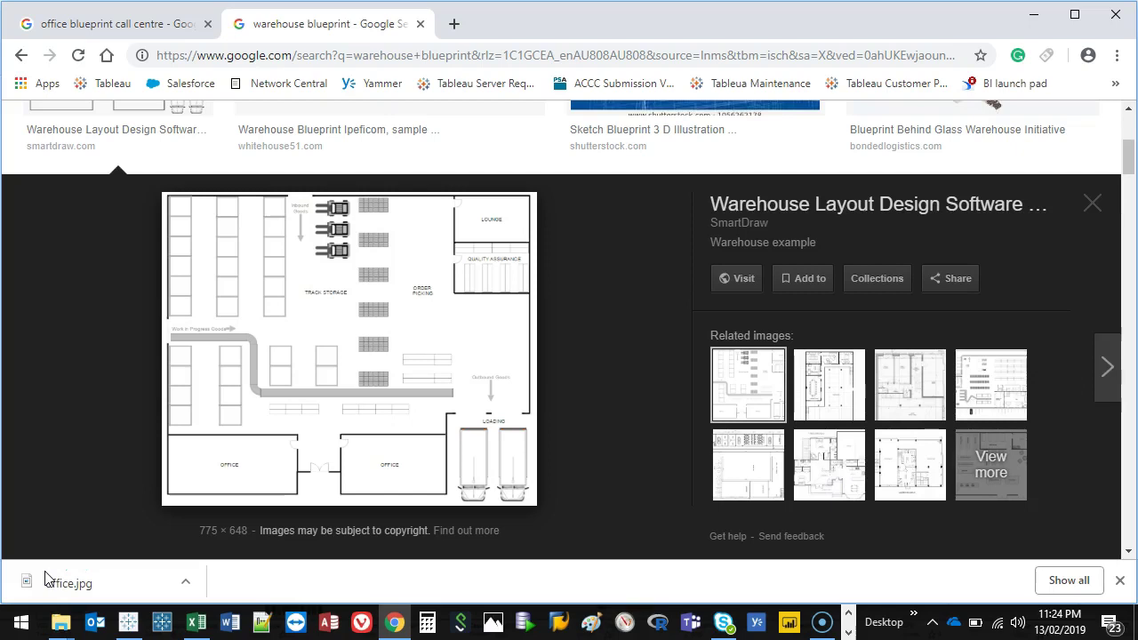
- Switch to the Tableau workbook and undo the last two changes to the desk chart on Sheet 1
left_click(111, 27)
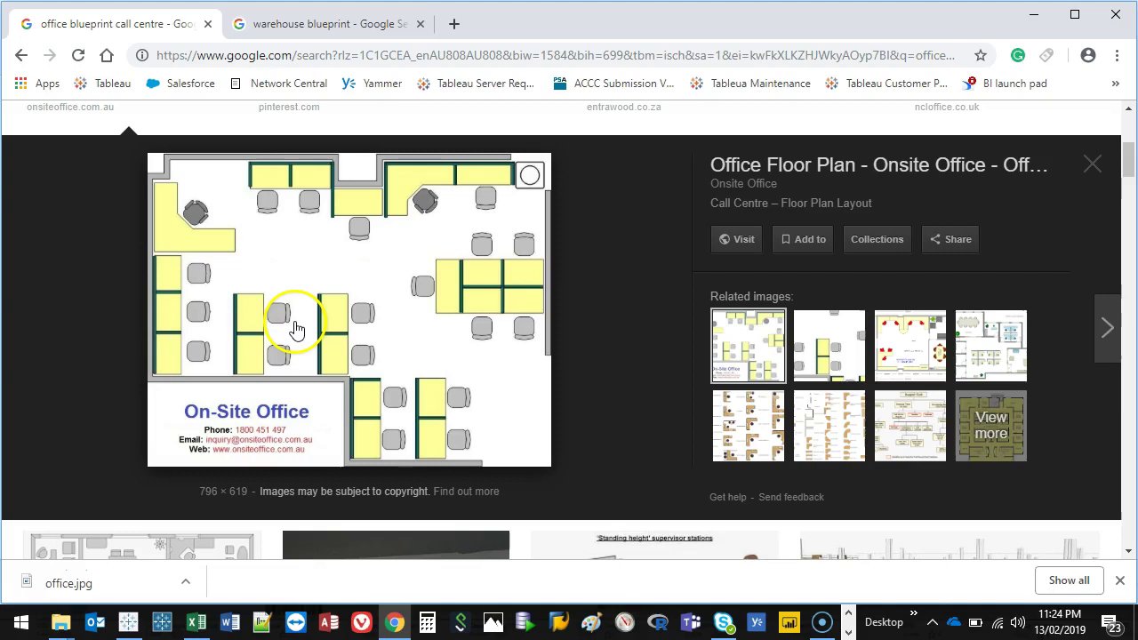
left_click(128, 623)
left_click(196, 574)
left_click(142, 574)
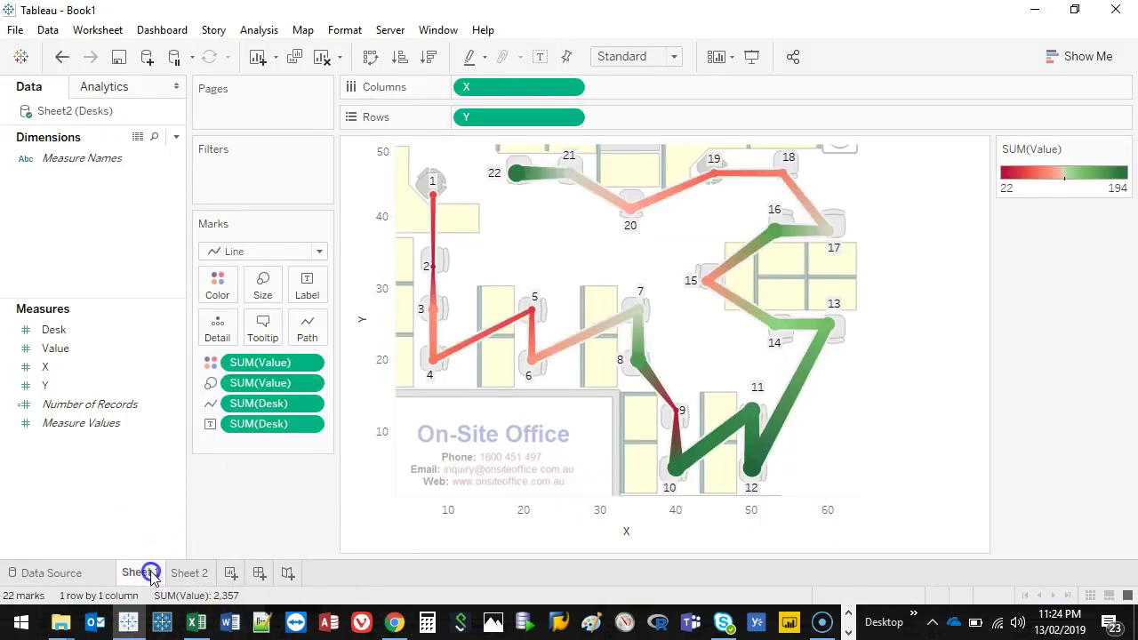
left_click(64, 57)
left_click(64, 57)
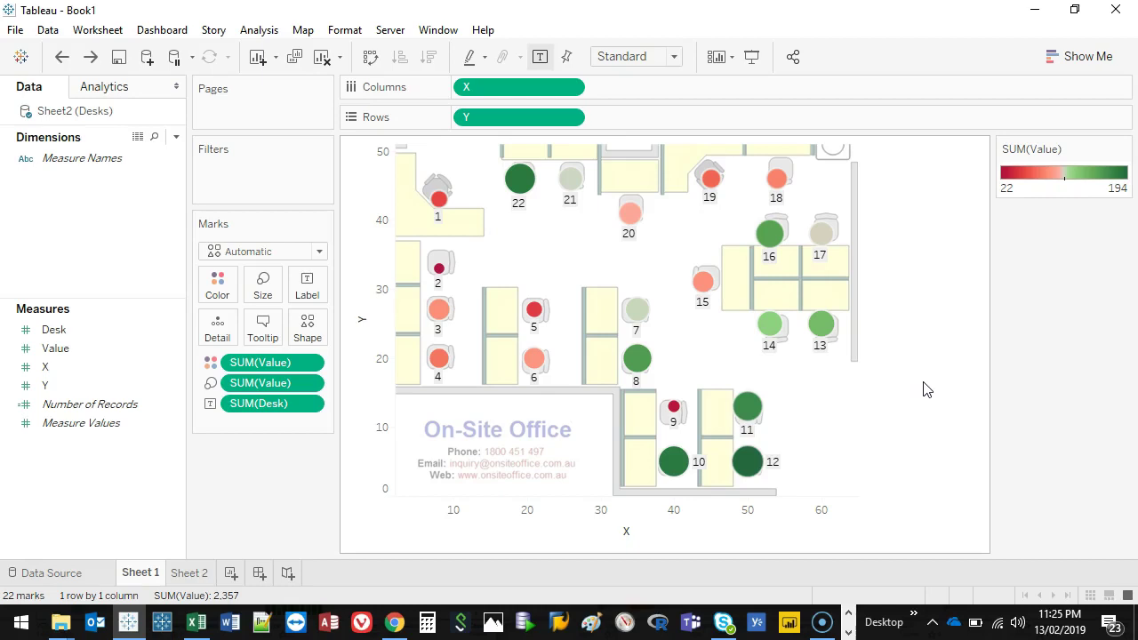
- Switch to the browser and copy the warehouse layout image from the warehouse blueprint search results
left_click(1045, 16)
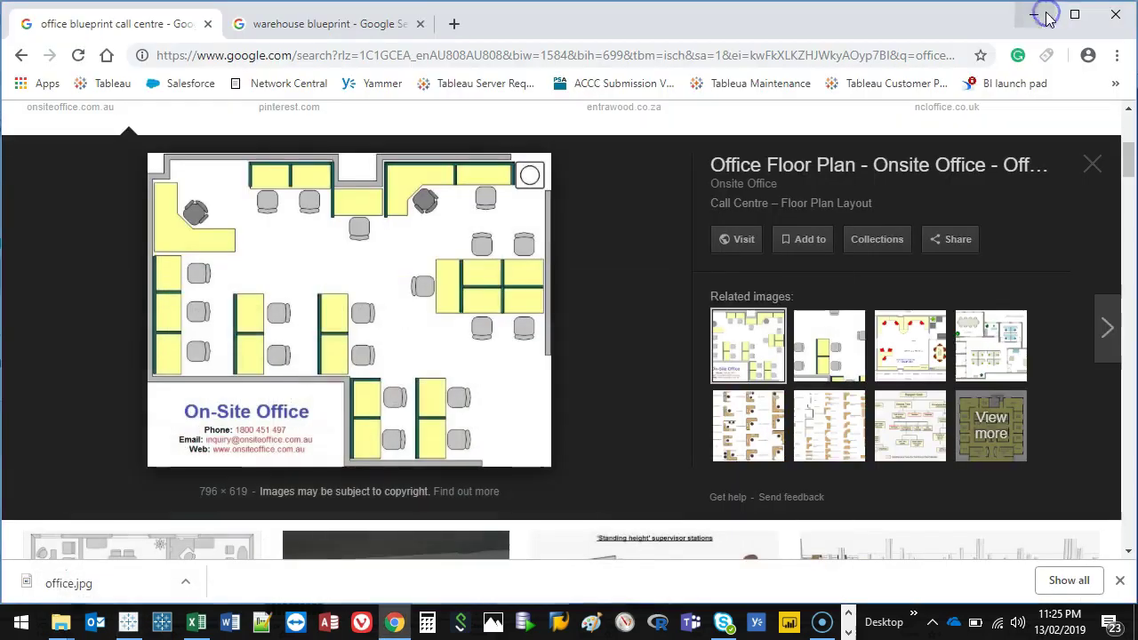
left_click(314, 22)
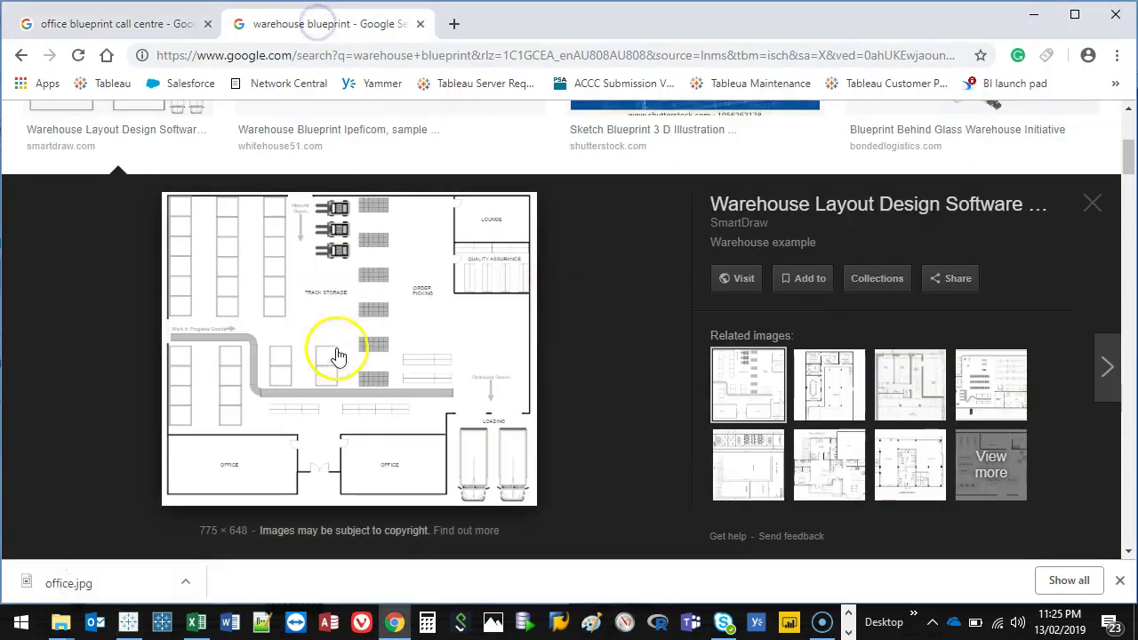
right_click(359, 320)
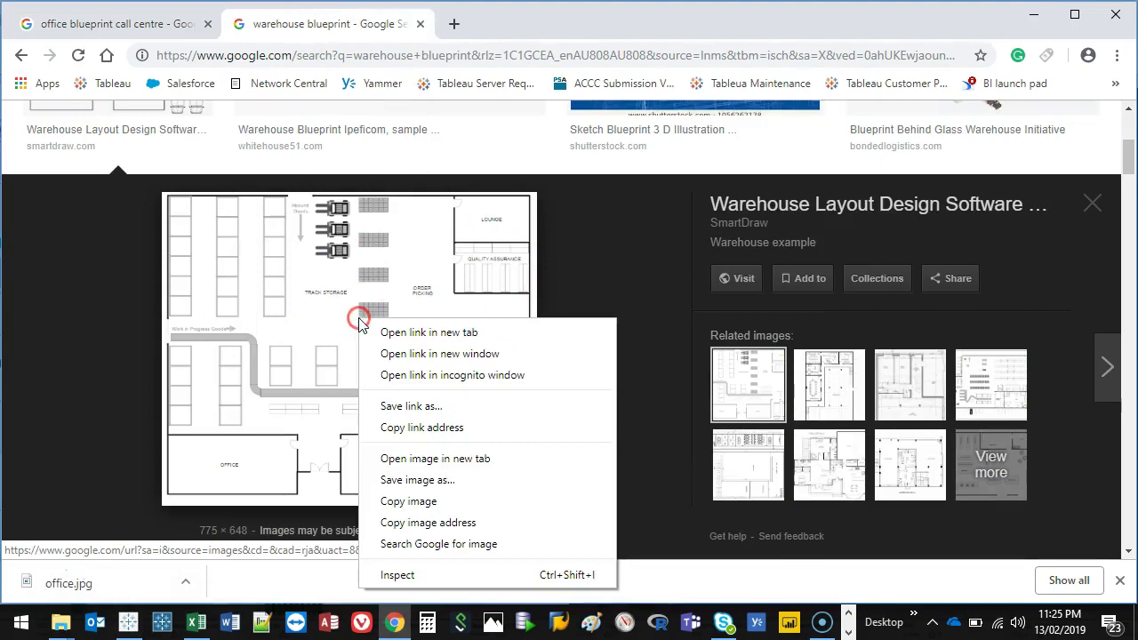
left_click(434, 501)
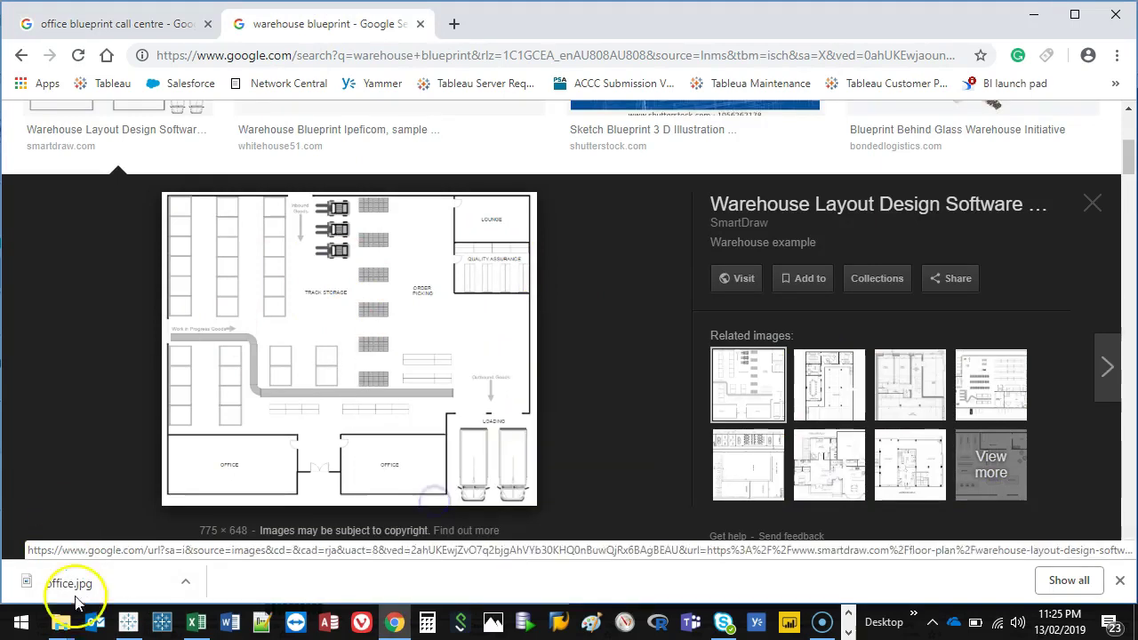
- Switch to Excel and open a new blank workbook in a maximized window
left_click(197, 622)
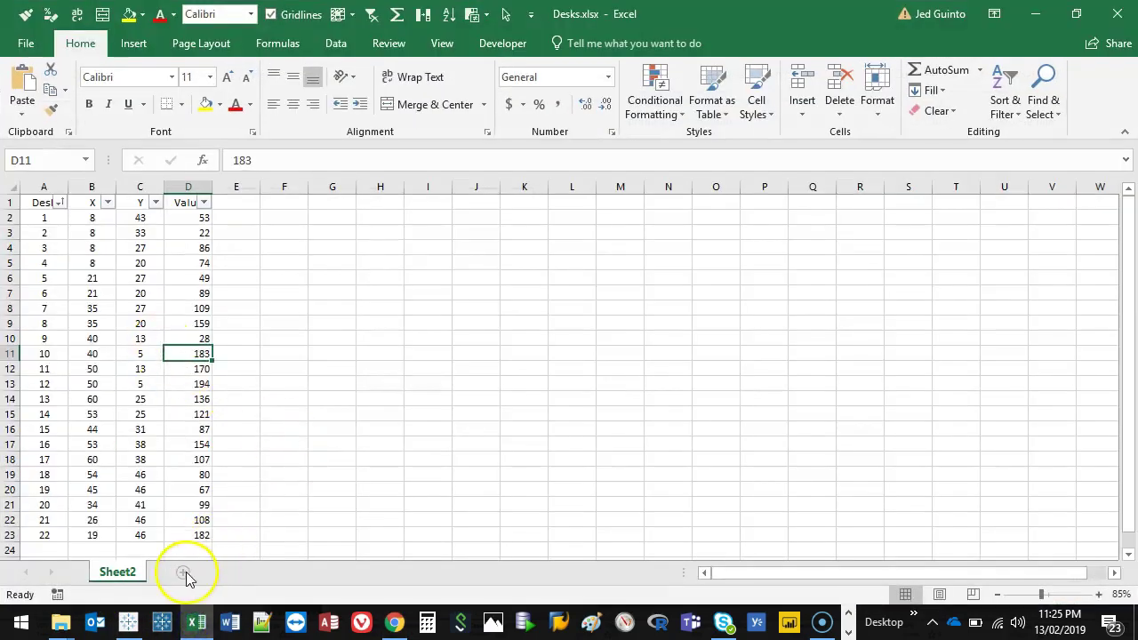
key("alt+Tab")
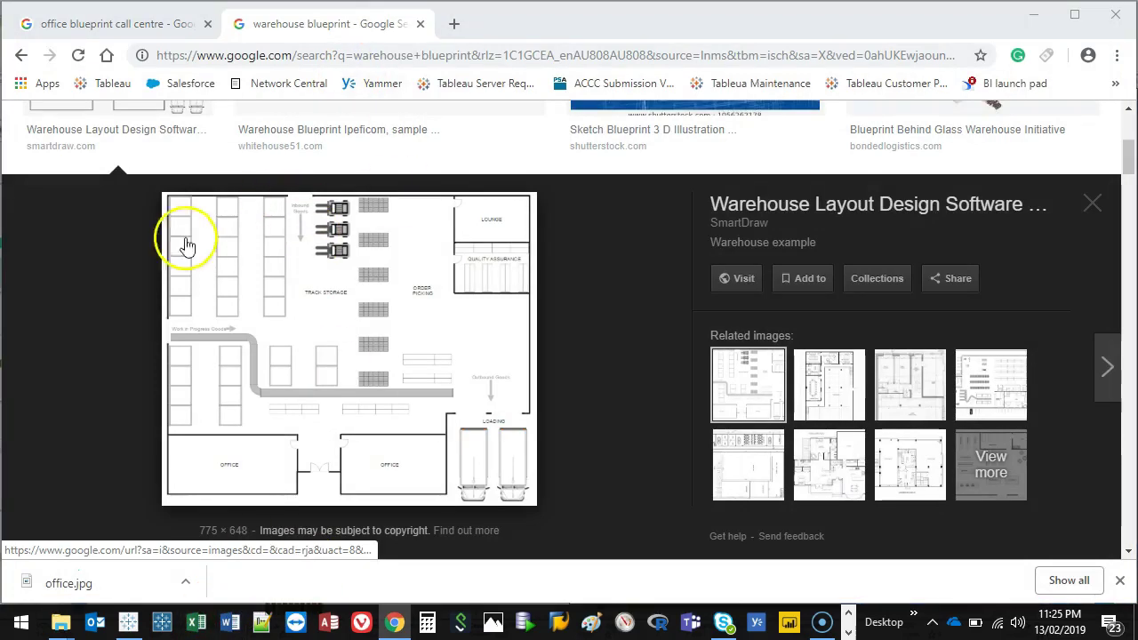
left_click(198, 624)
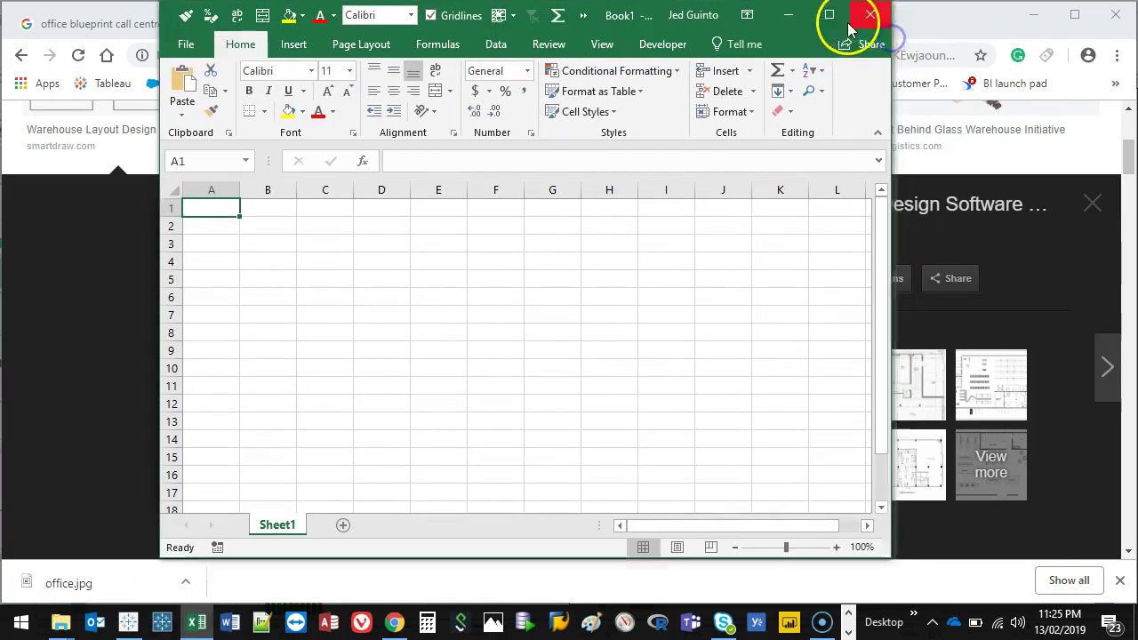
left_click(829, 15)
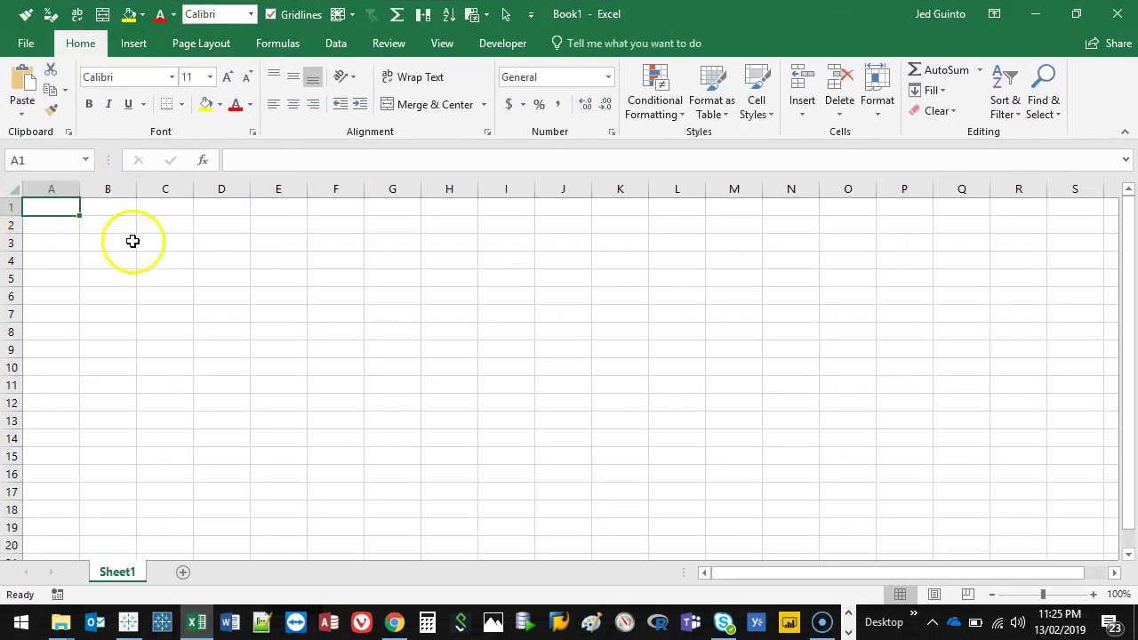
- Narrow all columns of the blank sheet until the cells form a roughly square grid
left_click(12, 189)
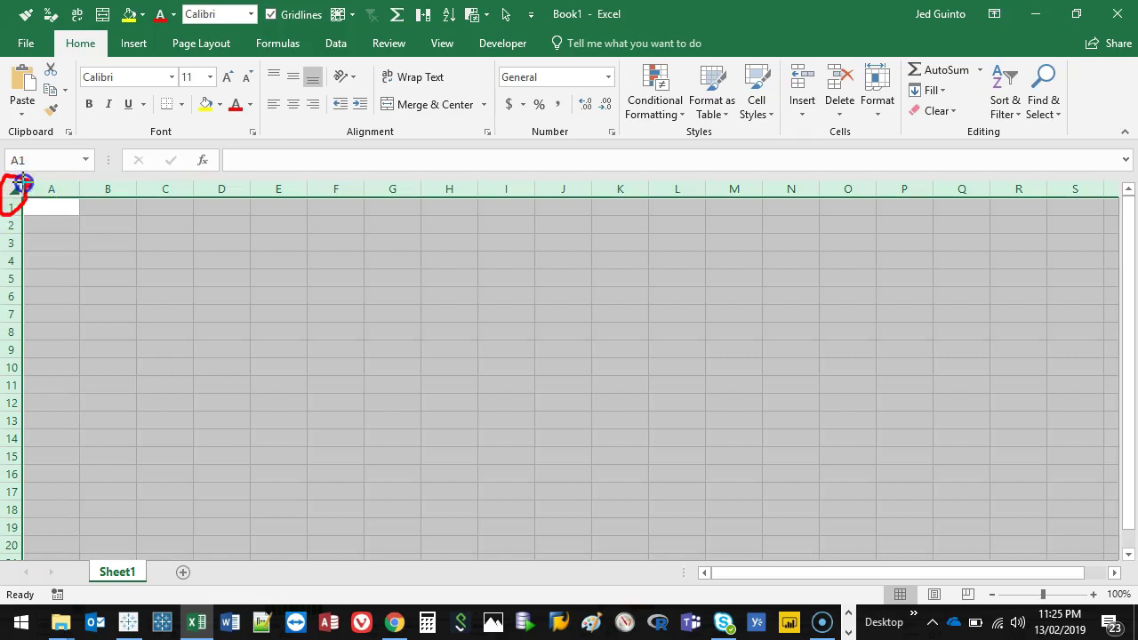
left_click_drag(80, 188, 40, 190)
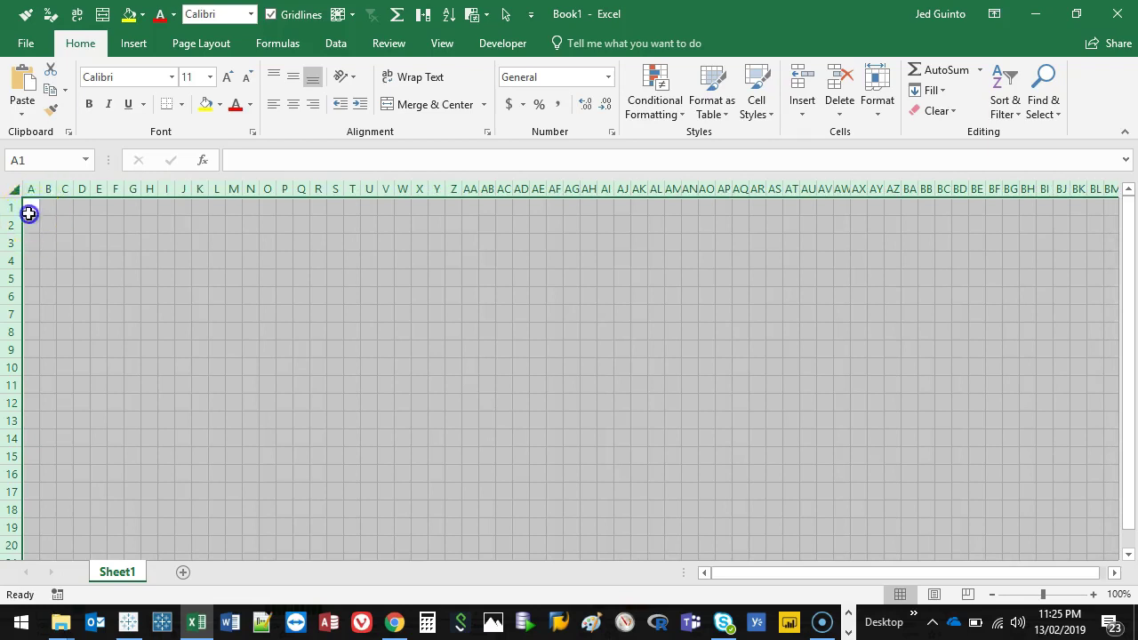
left_click(29, 213)
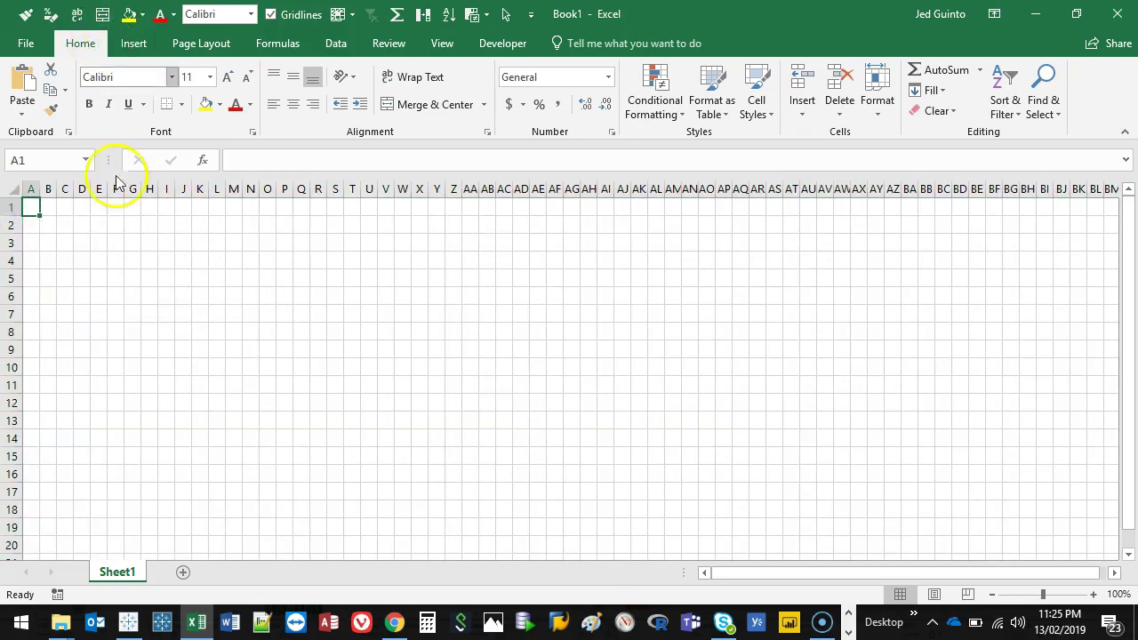
- Paste the copied warehouse layout at cell A1 and make the picture's white background transparent
key("ctrl+v")
left_click(966, 420)
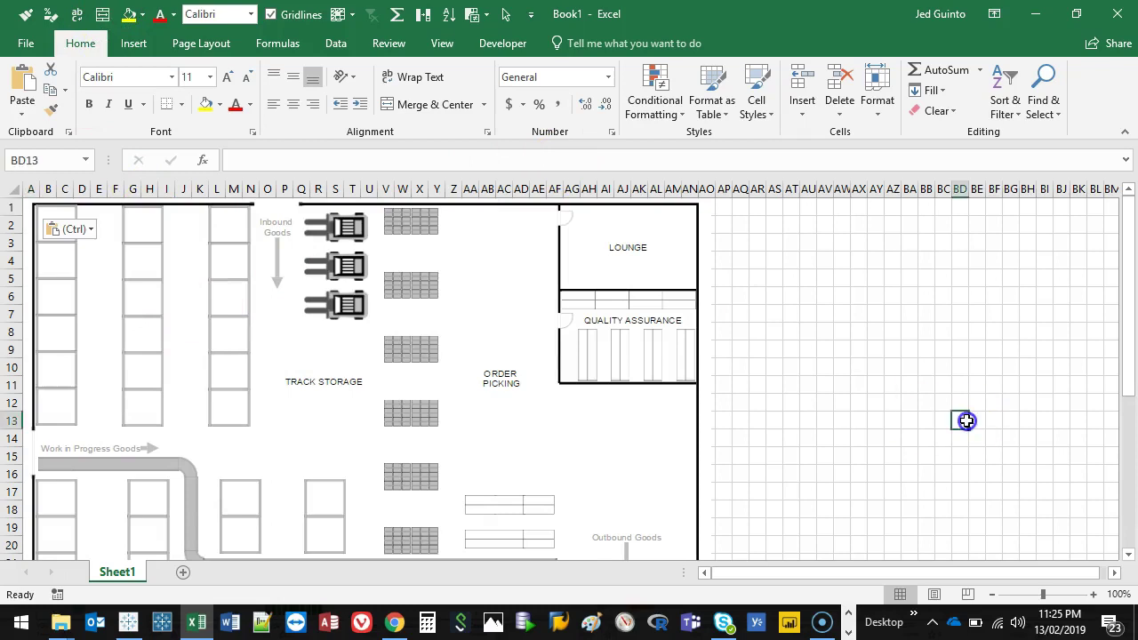
left_click(368, 308)
left_click(575, 44)
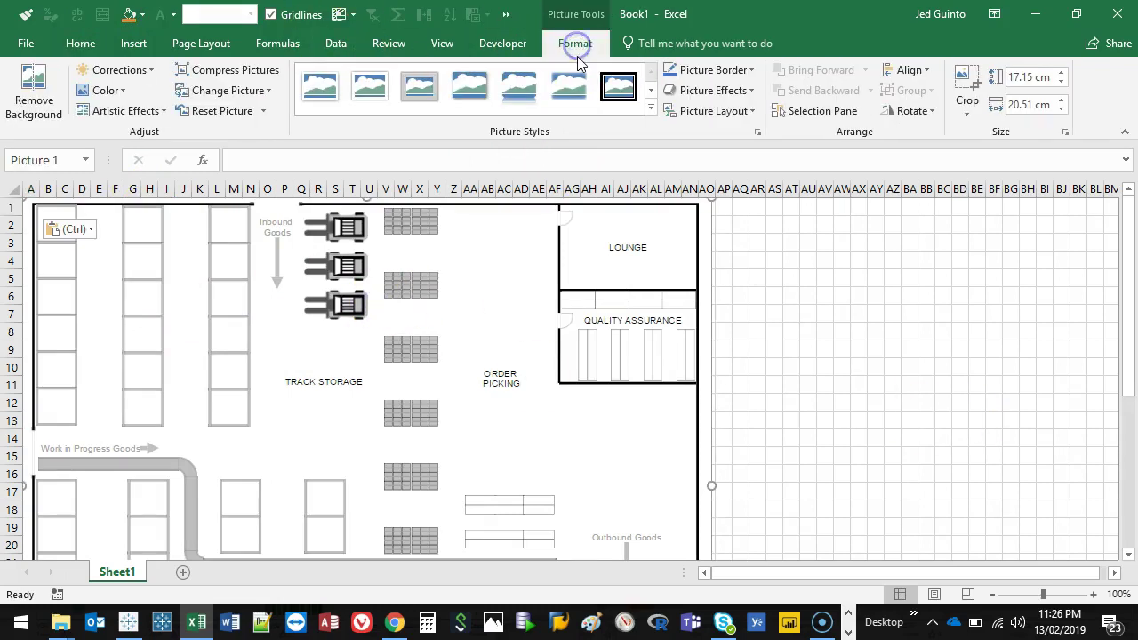
mouse_move(614, 29)
left_mouse_down()
mouse_move(534, 59)
mouse_move(627, 40)
left_mouse_up()
left_click_drag(151, 71, 16, 103)
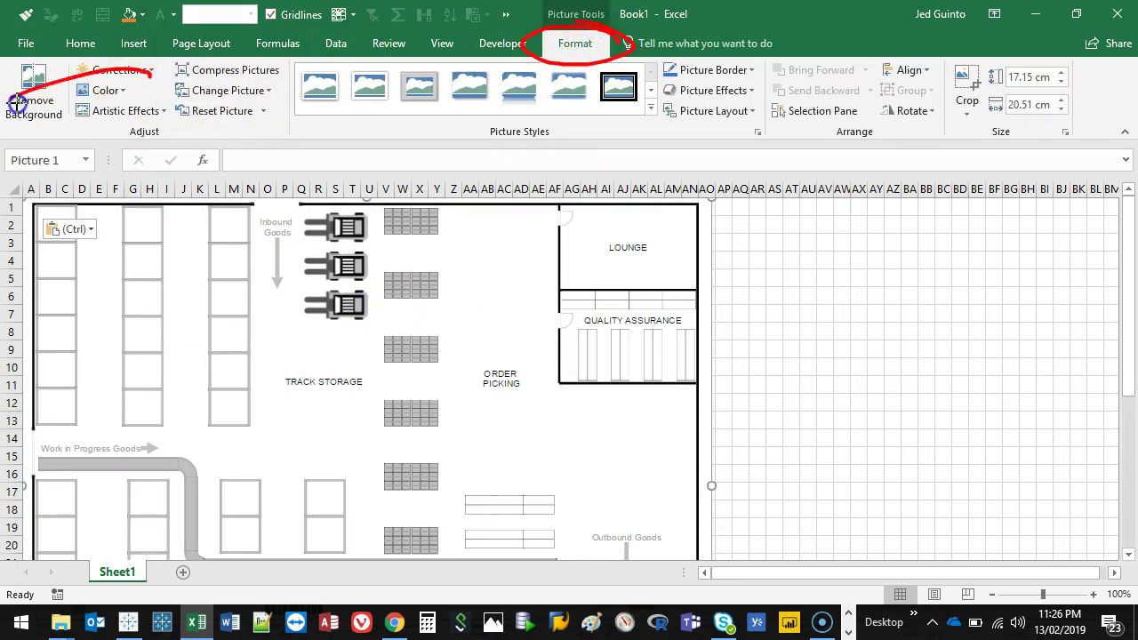
left_click(105, 90)
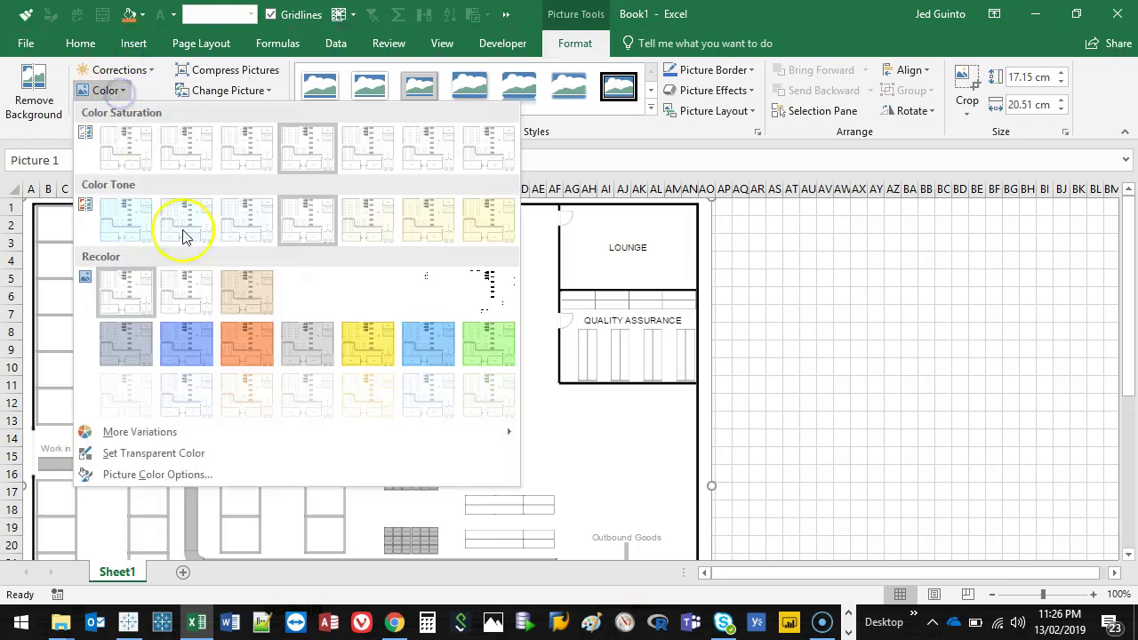
left_click(183, 455)
left_click(498, 311)
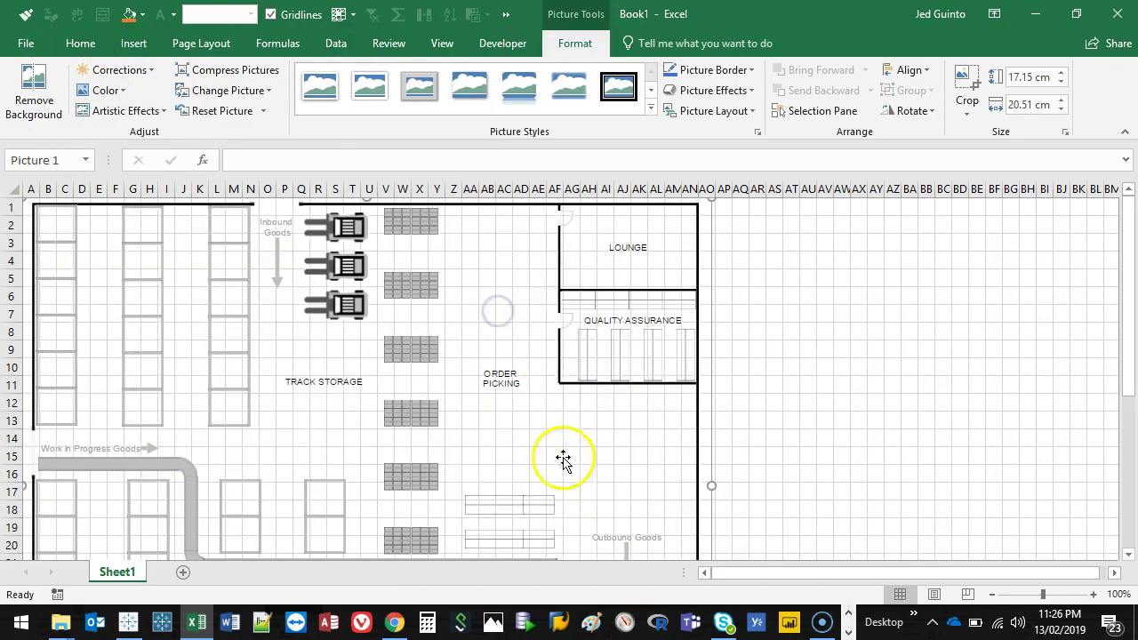
- Collapse the ribbon and slightly enlarge the warehouse floor plan picture from its lower corner
scroll(564, 459, "down", 3, "ctrl")
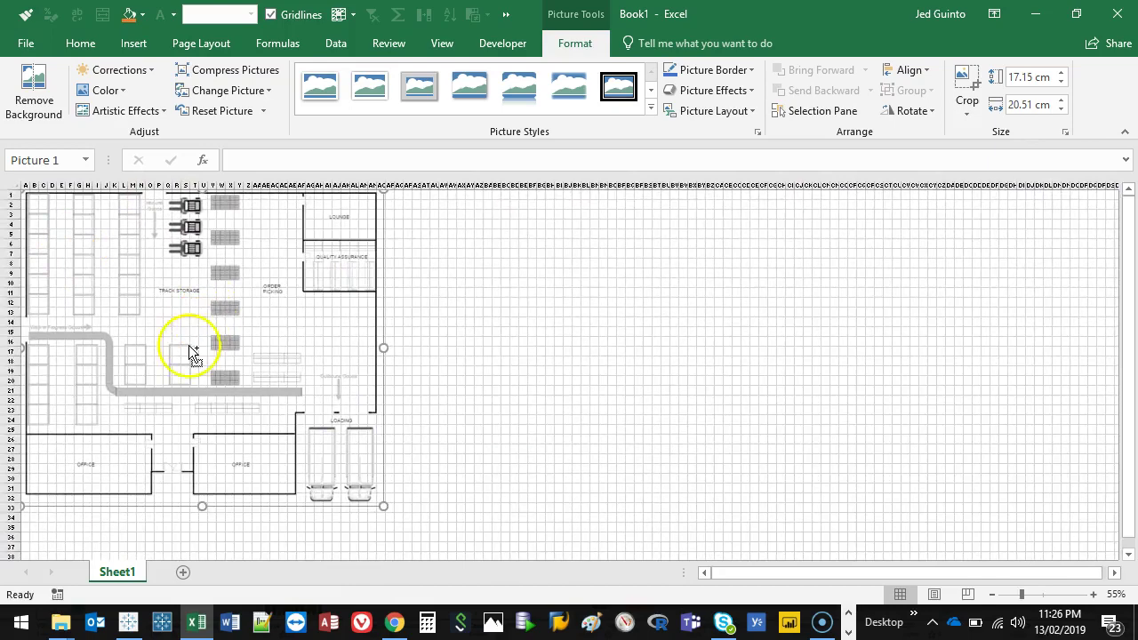
scroll(214, 338, "up", 2, "ctrl")
scroll(373, 320, "down", 1, "ctrl")
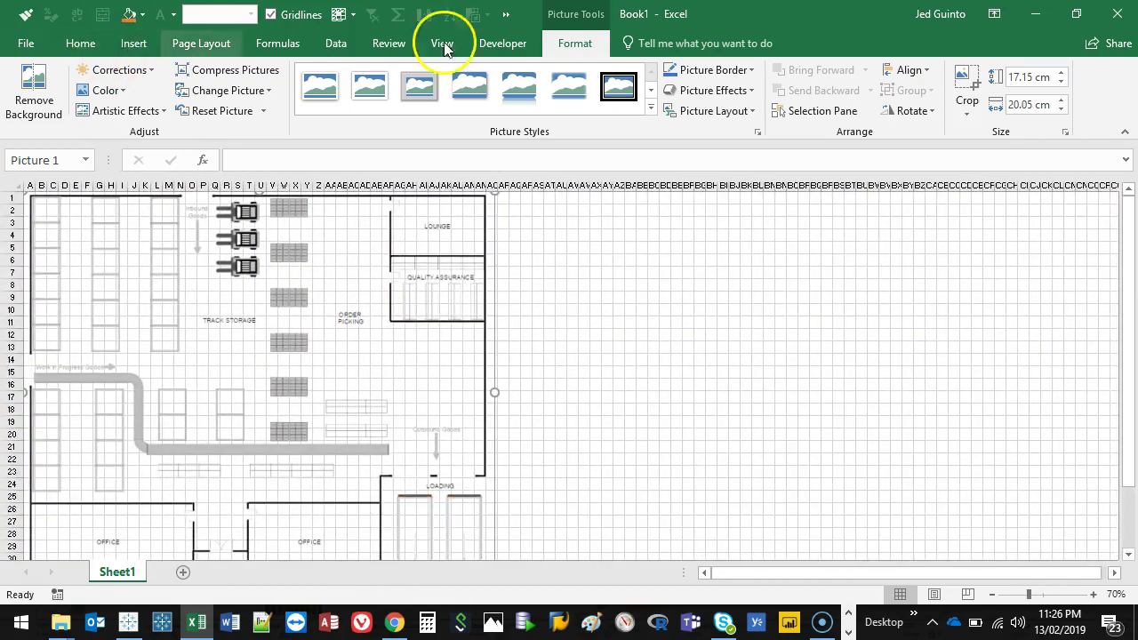
double_click(575, 43)
left_click(677, 221)
left_click_drag(247, 253, 228, 248)
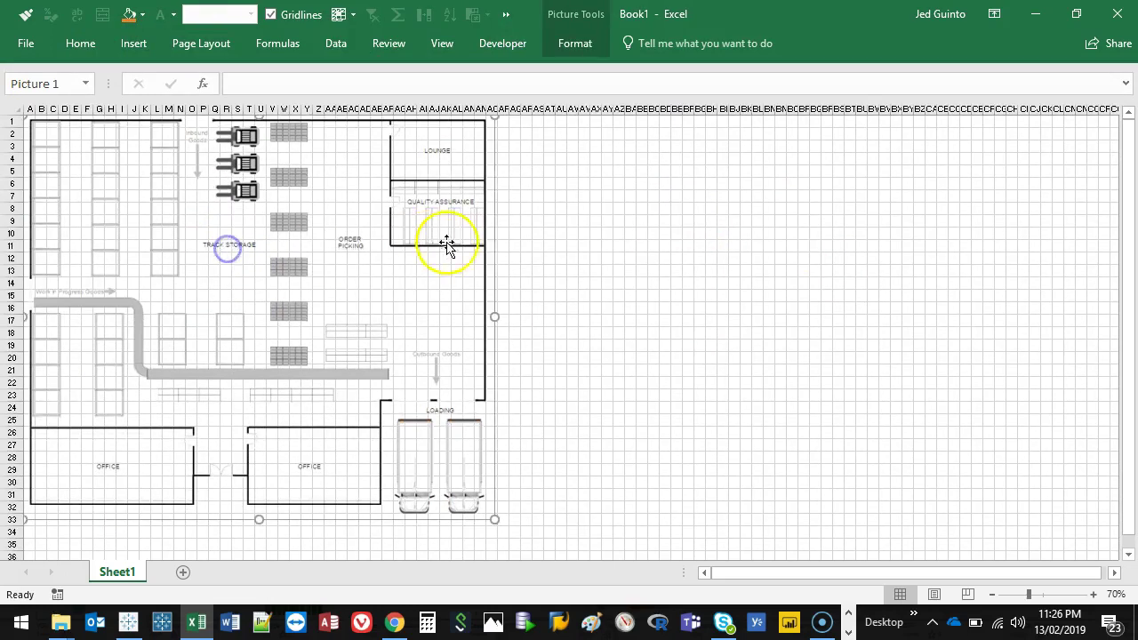
left_click_drag(496, 521, 499, 522)
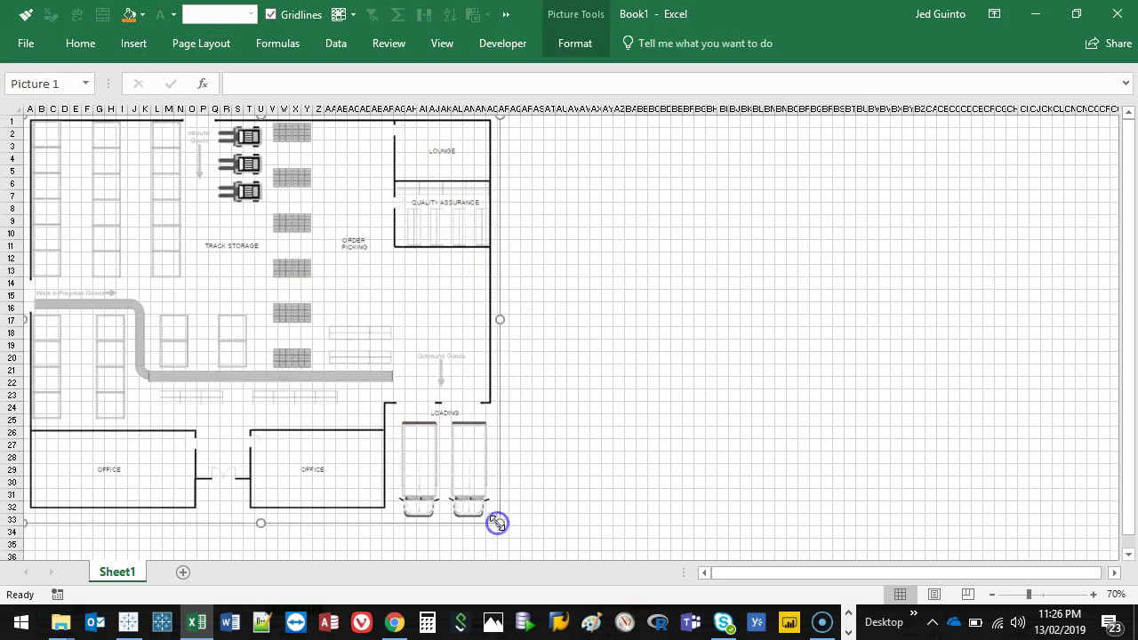
left_click(583, 433)
left_click(529, 134)
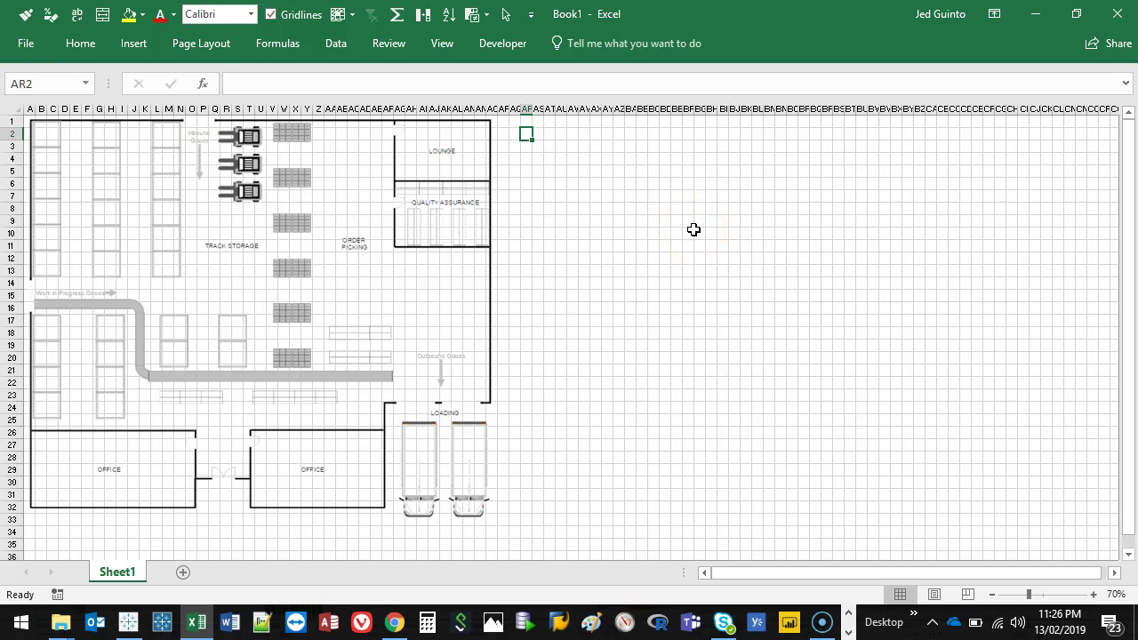
- Mark two points along the outbound goods path with an x, in cells AJ22 and AJ15
left_click(516, 406)
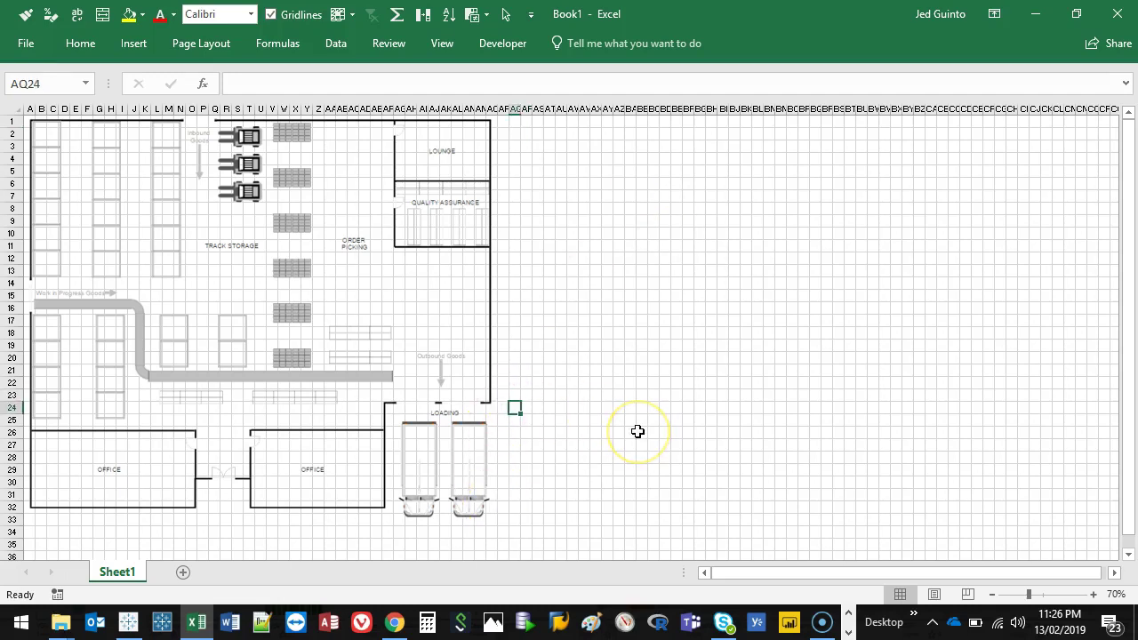
key("Up")
key("Left")
key("Left")
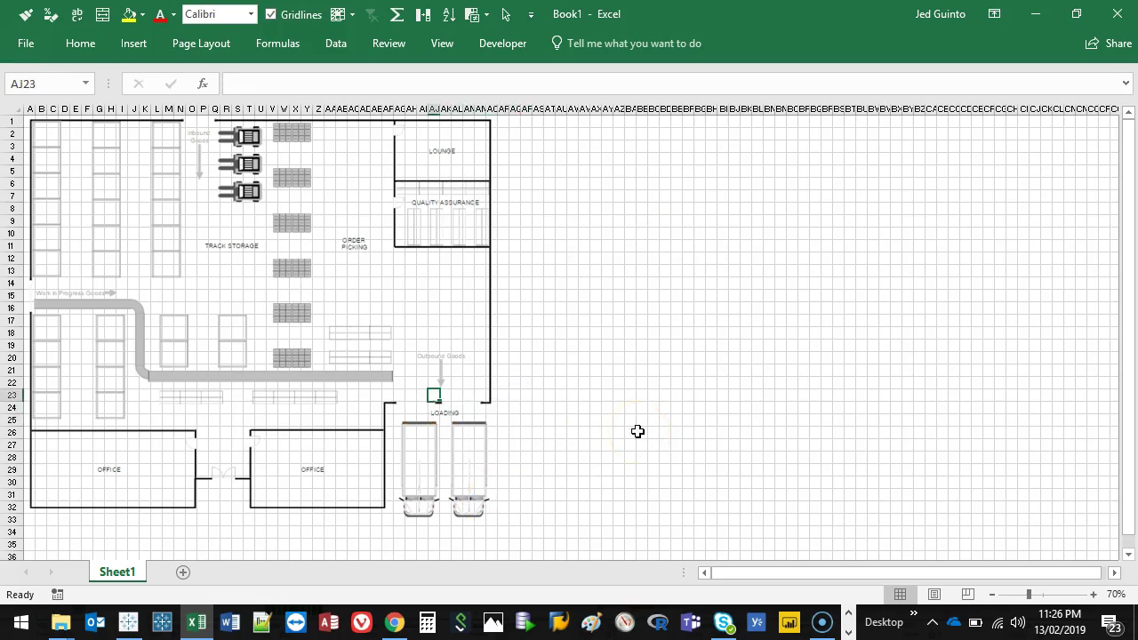
key("Up")
type("x")
key("Right")
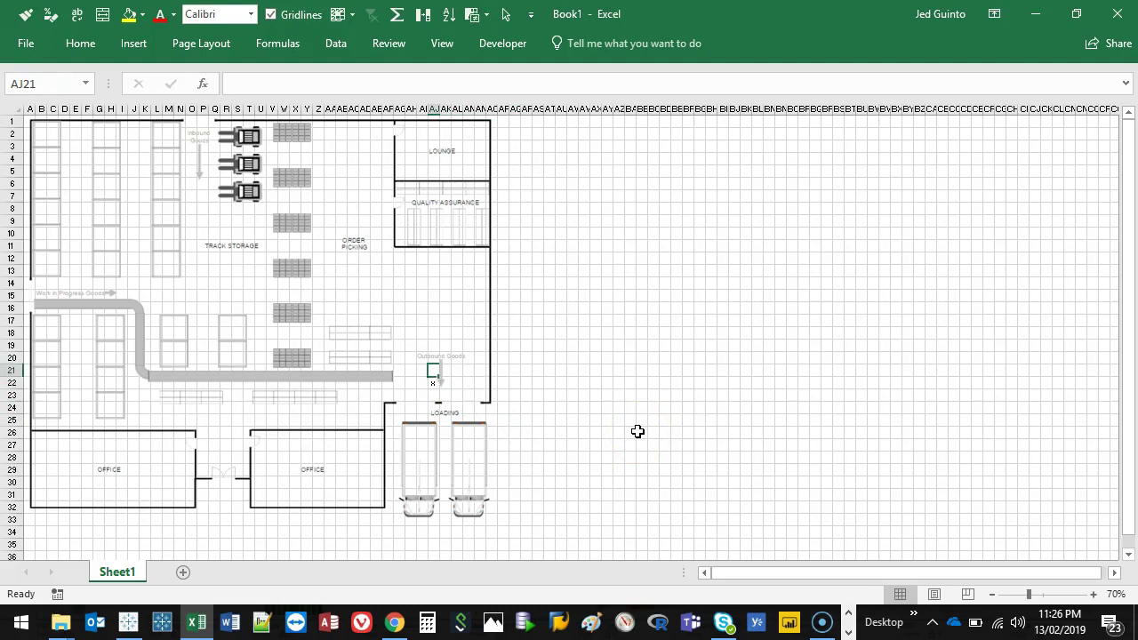
key("Up")
key("Up")
key("Up")
type("x")
- Mark two points in the order picking area with an x, in cells AC15 and AC11
key("Left")
key("Left")
key("Left")
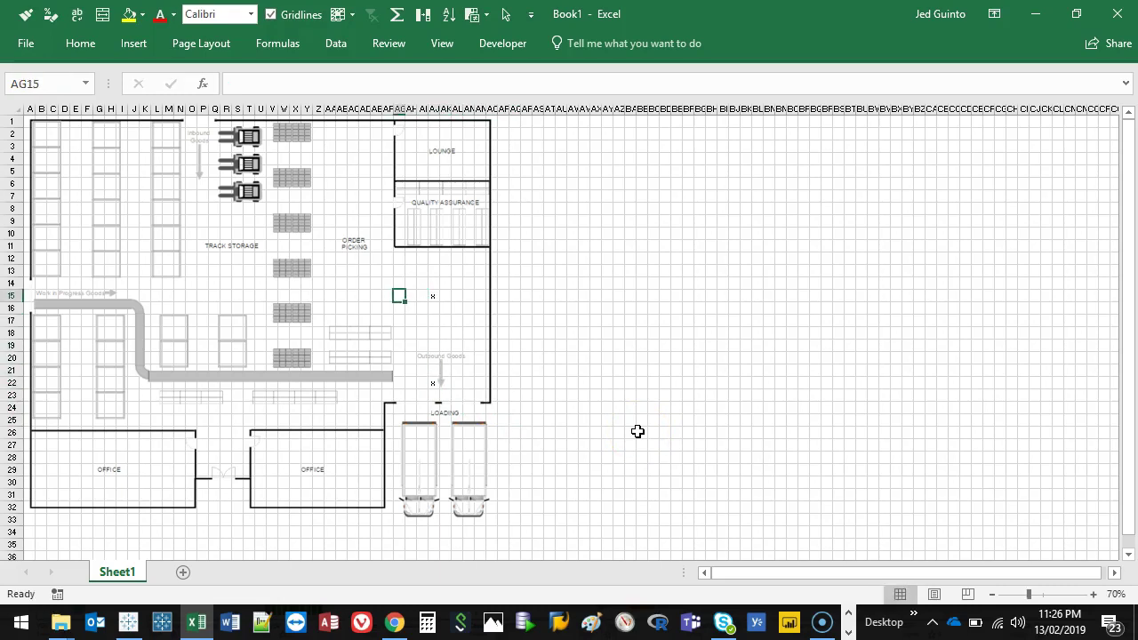
key("Up")
key("Up")
key("Left")
key("Left")
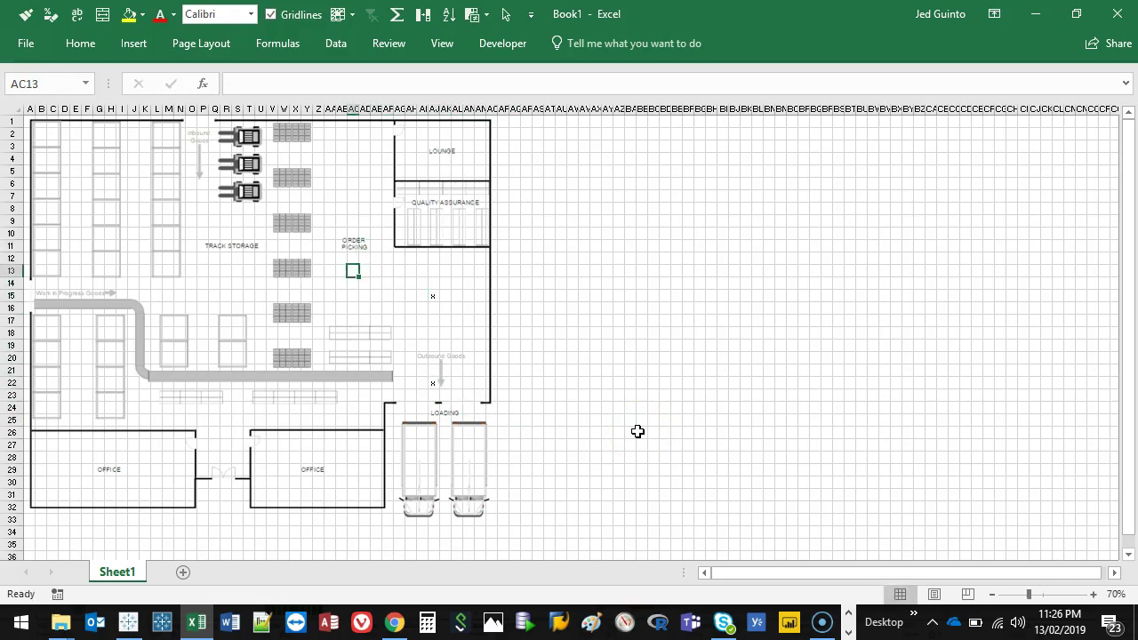
key("Up")
key("Up")
key("Up")
key("Up")
type("x")
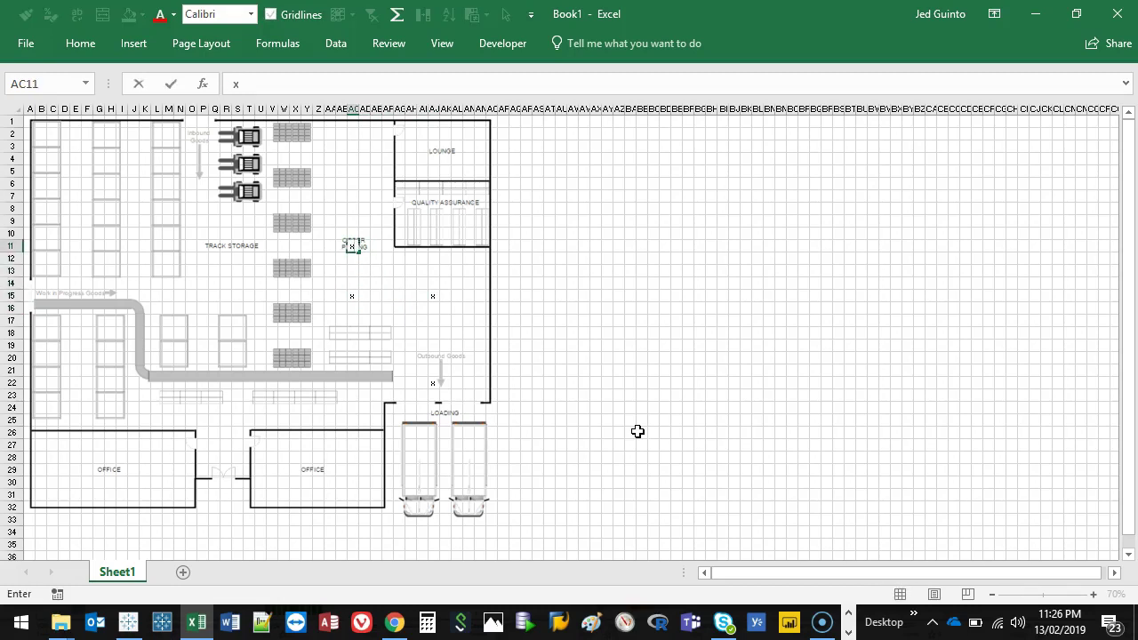
key("Escape")
- Mark the track storage area with an x in S11 and in each cell from S15 to N15
key("Left")
key("Left")
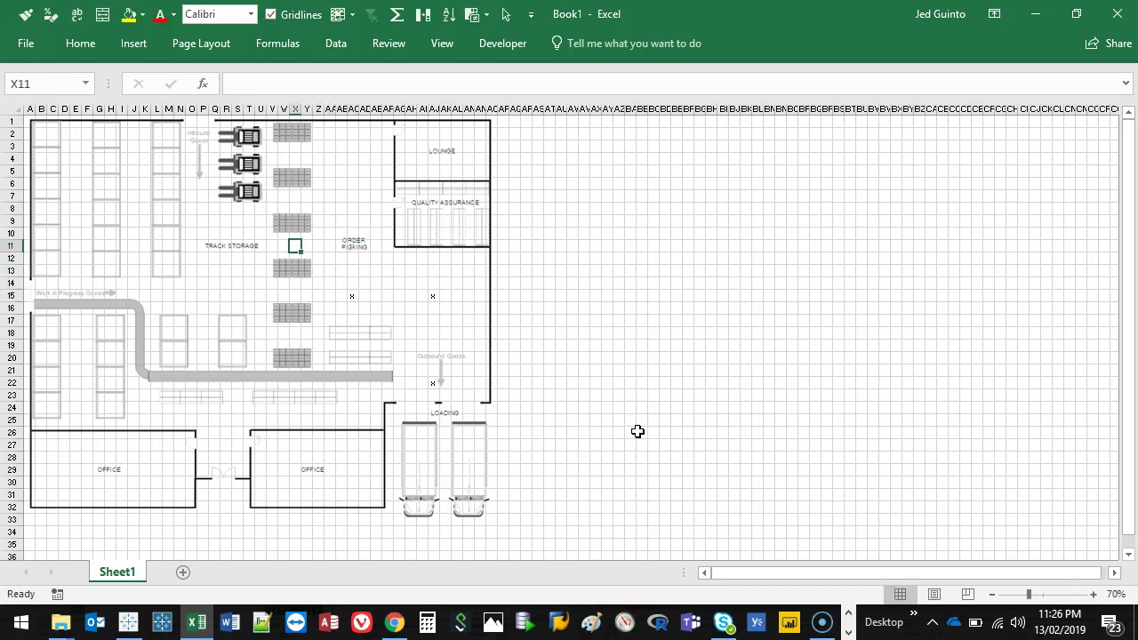
type("x")
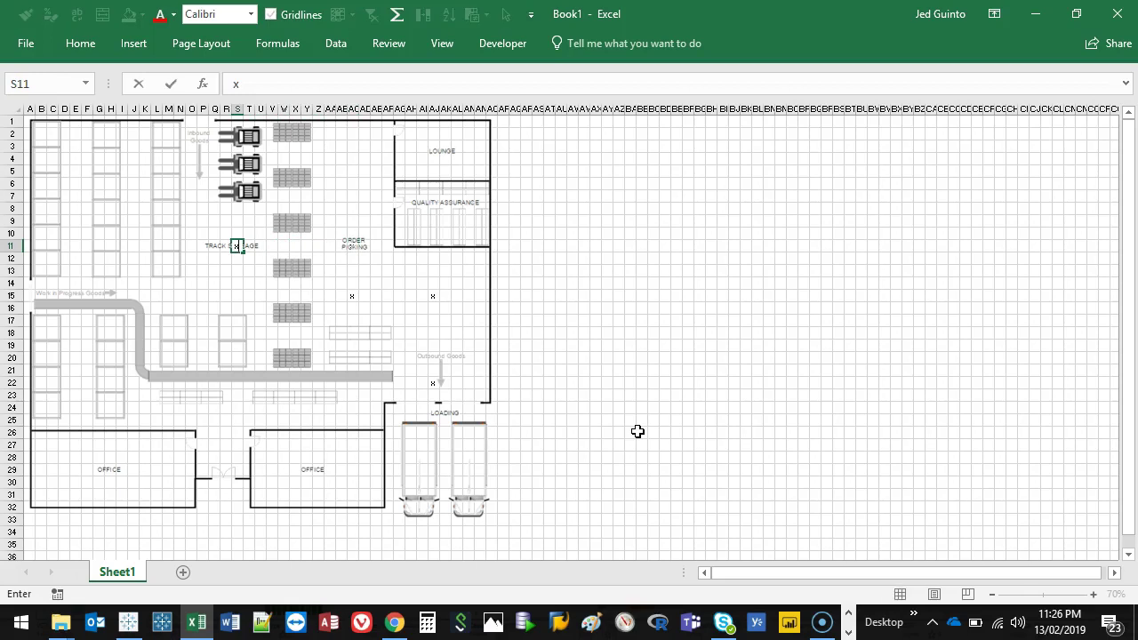
key("Down")
key("Down")
key("Left")
type("x")
key("Left")
type("x")
key("Left")
type("x")
key("Left")
type("x")
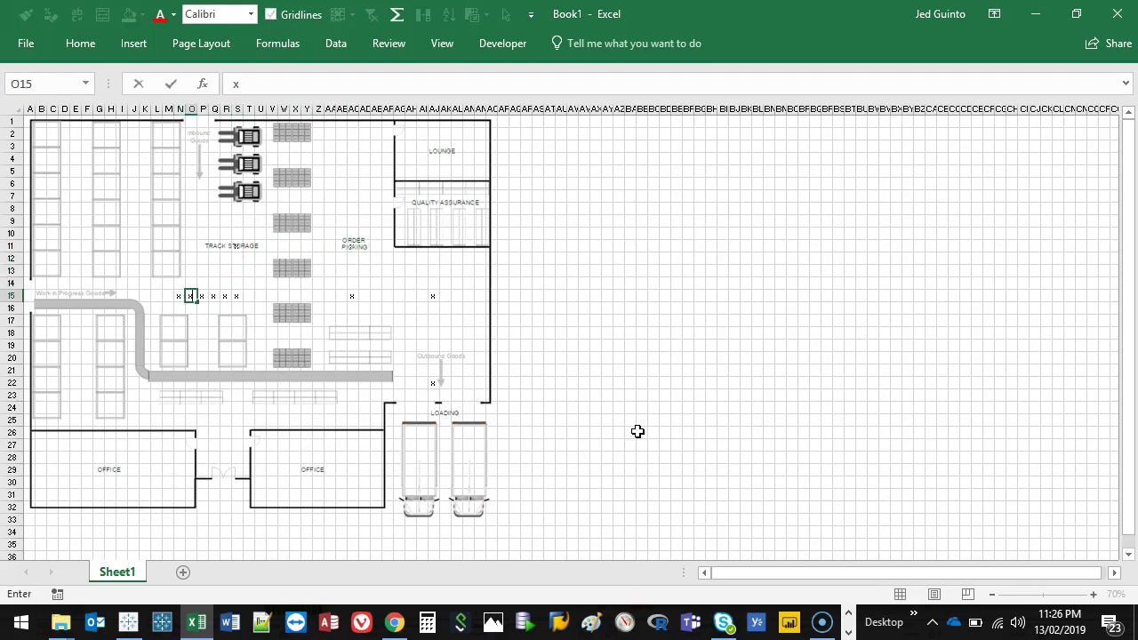
- Mark the aisle between the second and third shelf columns with an x in every cell from J2 to J13
key("Up")
key("Left")
key("Up")
key("Left")
key("Up")
key("Left")
key("Up")
key("Left")
key("Up")
key("Left")
key("Up")
key("Left")
key("Up")
key("Left")
key("Up")
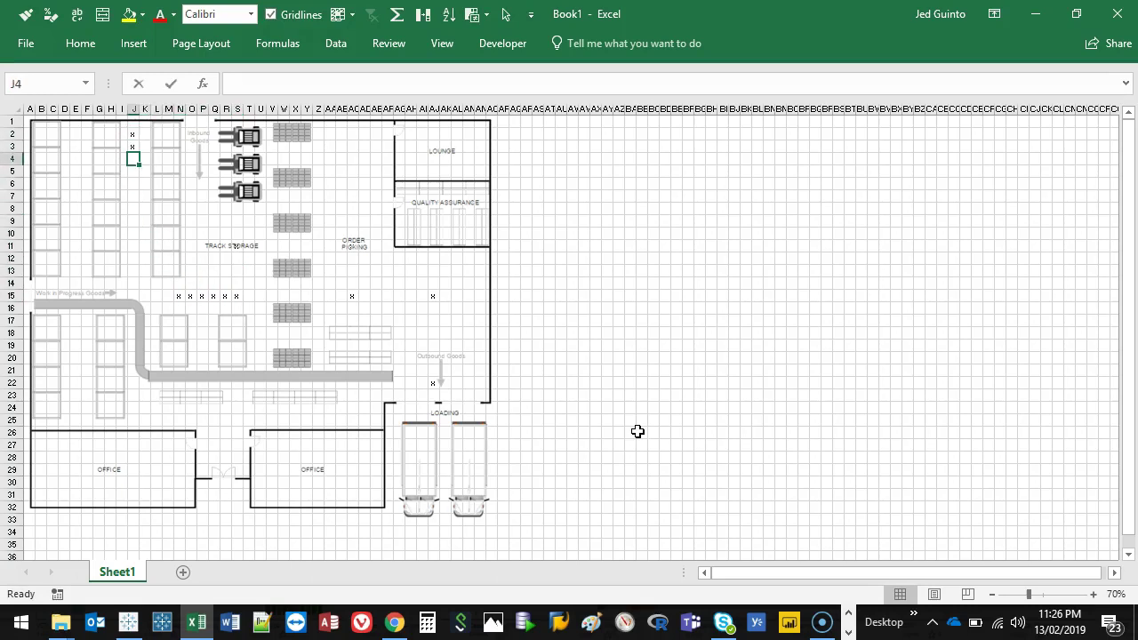
key("Down")
type("x x x x x")
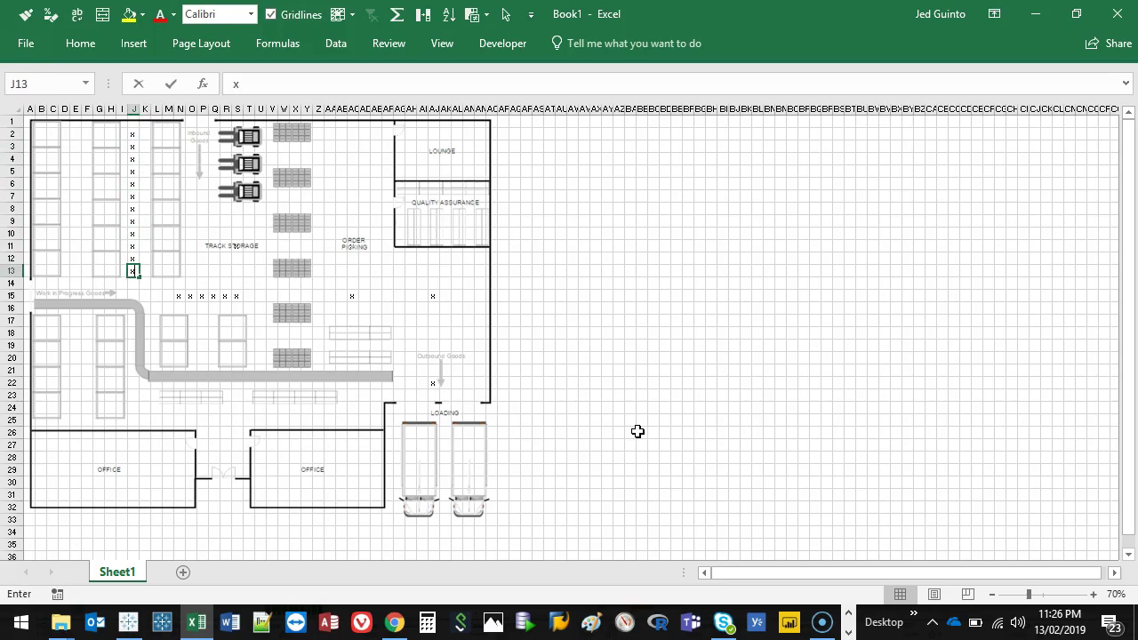
- Mark the aisle between the first two shelf columns with an x in every cell from E13 up to E2
type("x")
key("Up")
key("x")
key("Up")
key("x")
key("Up")
key("x")
key("Up")
key("x")
key("Up")
key("x")
key("Up")
type("x")
key("Up")
type("x")
key("Up")
type("x")
key("Up")
type("x")
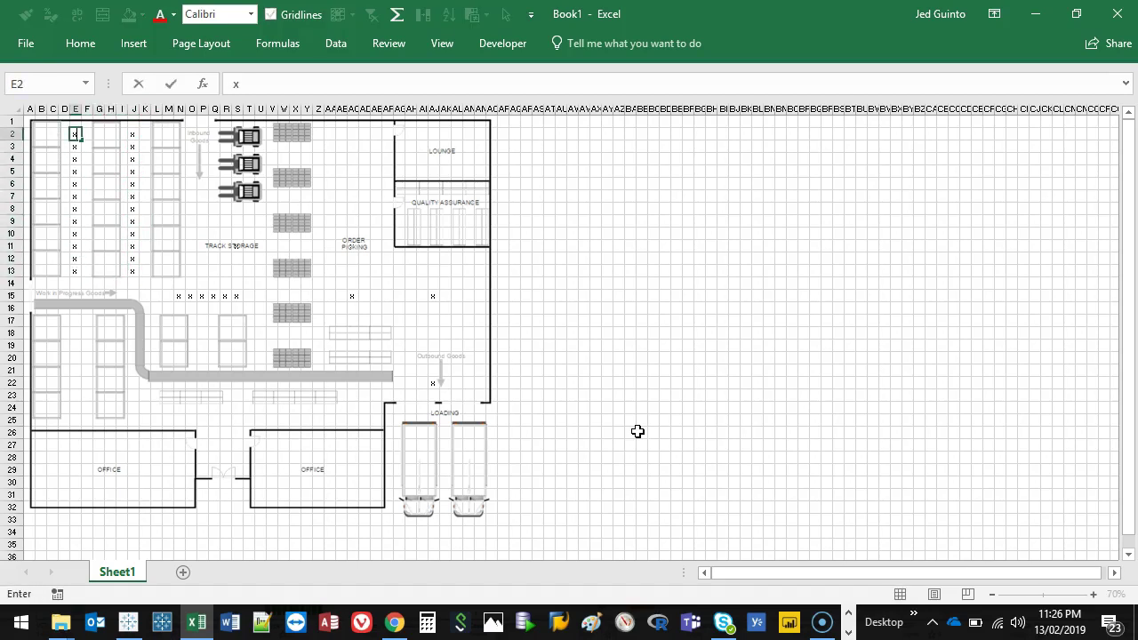
- Mark the aisle between the lower shelves with an x in every cell from E17 to E24
key("Return")
key("Down")
type("x")
key("Down")
key("x")
key("Down")
key("x")
key("Down")
key("x")
key("Down")
key("x")
key("Down")
key("x")
key("Down")
key("x")
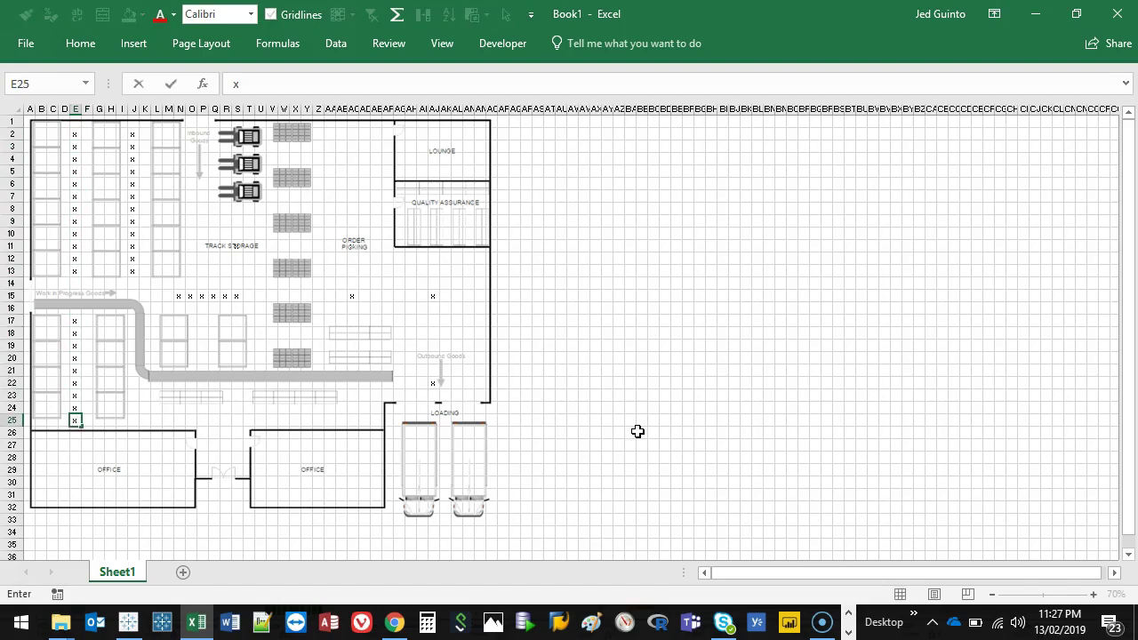
key("Escape")
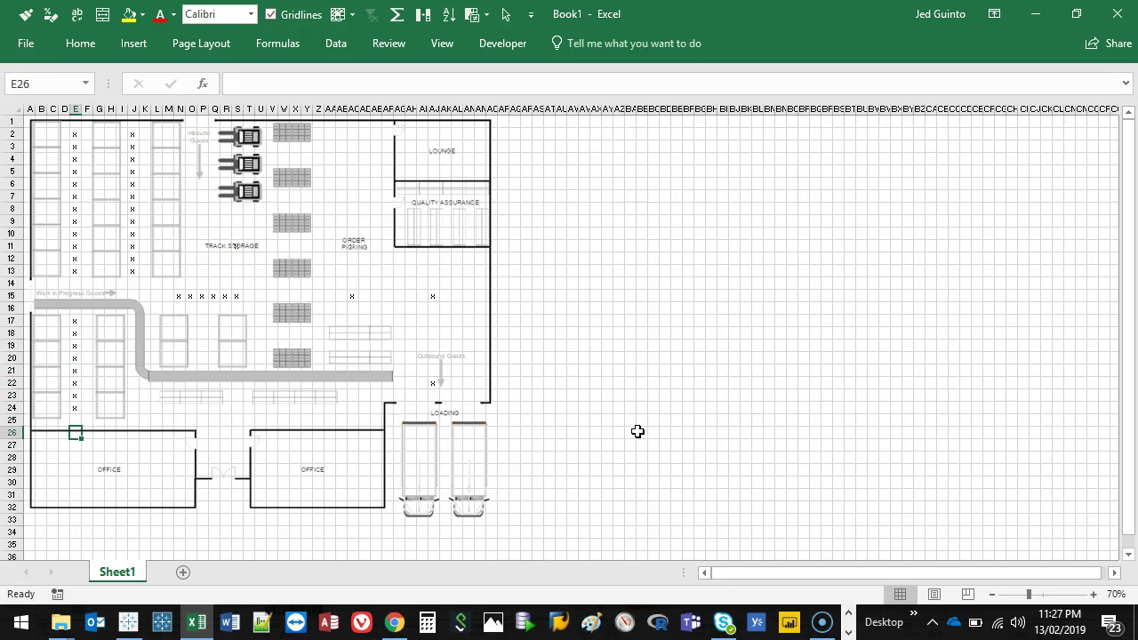
left_click(514, 180)
left_click(419, 281)
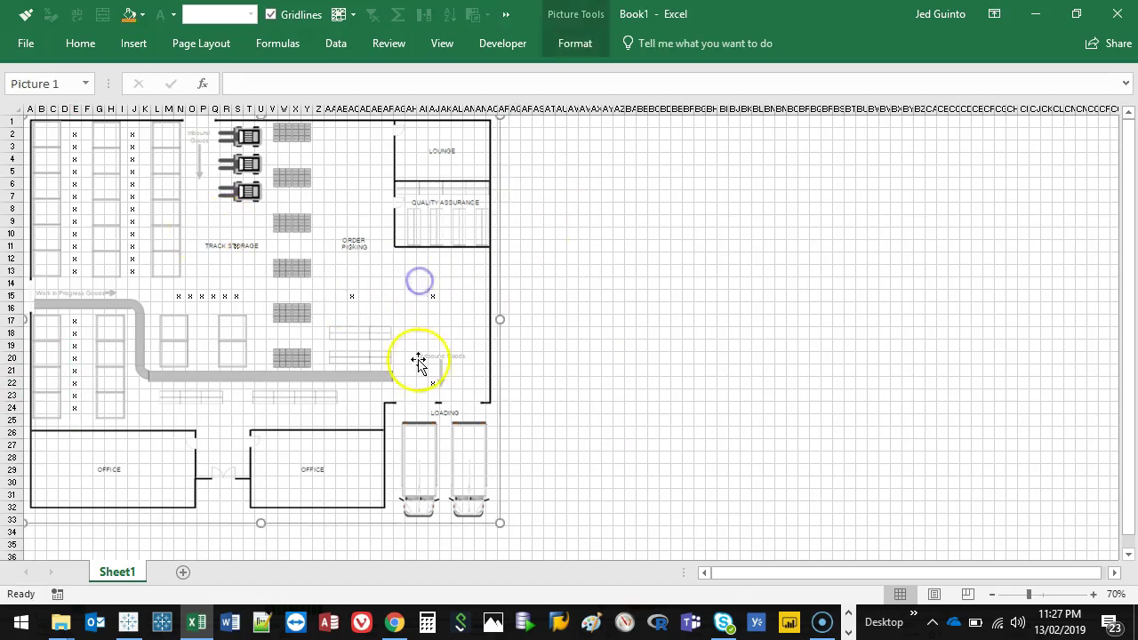
left_click(576, 43)
left_click(672, 71)
left_click(338, 572)
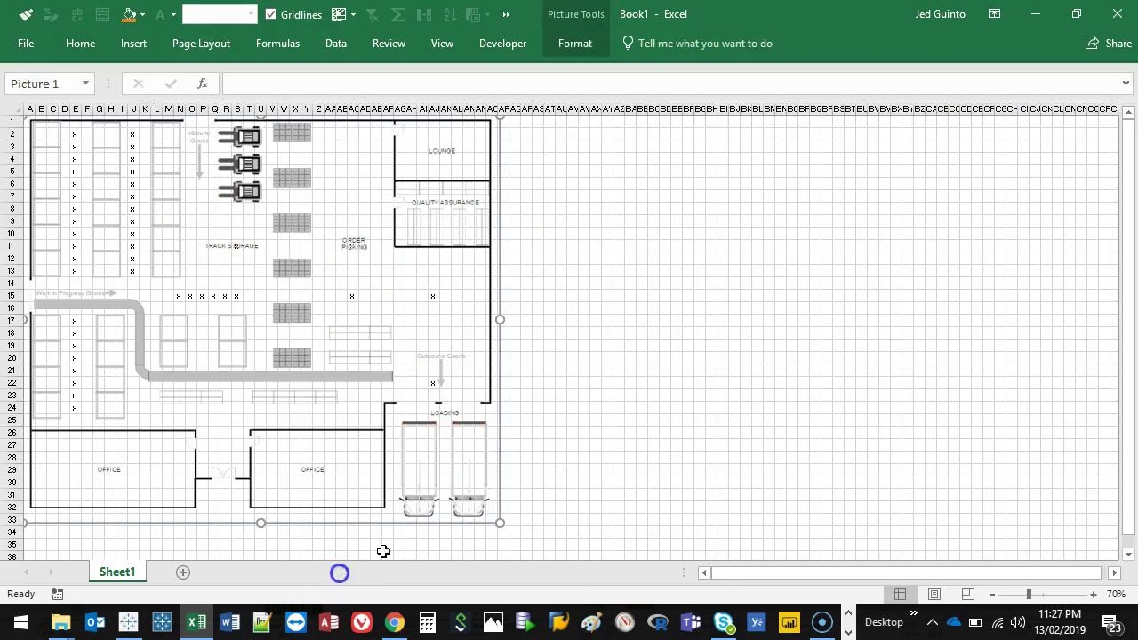
left_click(457, 544)
- Number row 34 below the floor plan, entering 1 in A34 and 2 in B34 and filling the series to AT34
left_click(30, 532)
type("1")
key("Tab")
type("2")
left_click_drag(31, 532, 557, 534)
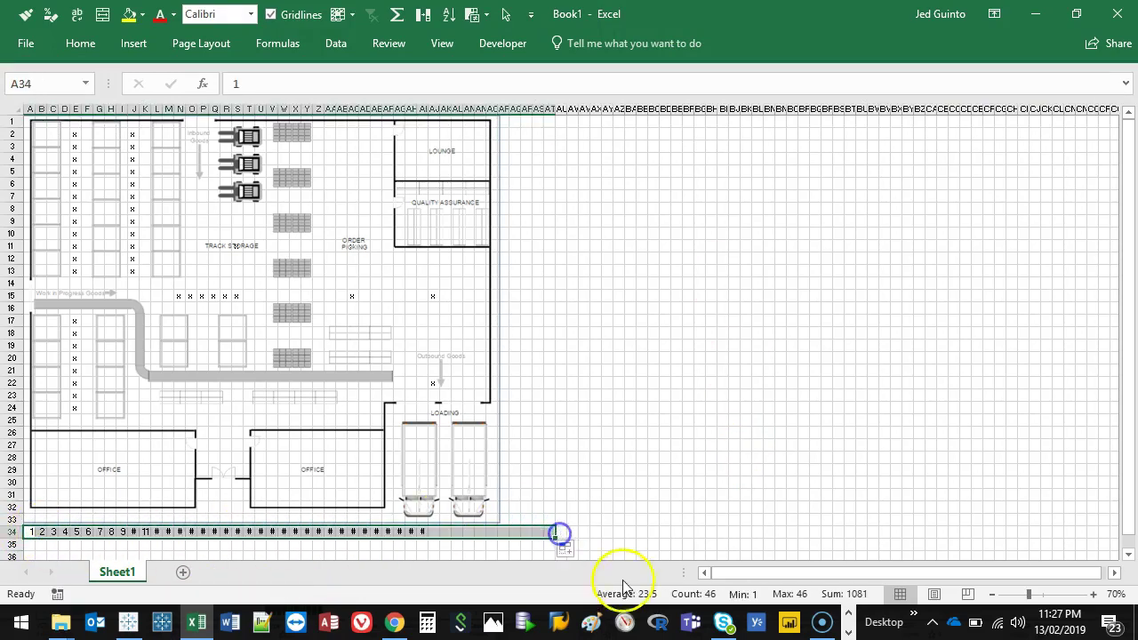
- Number column AQ beside the floor plan, entering 2 in AQ33 and 3 in AQ32 and filling the series up to AQ1
left_click(515, 519)
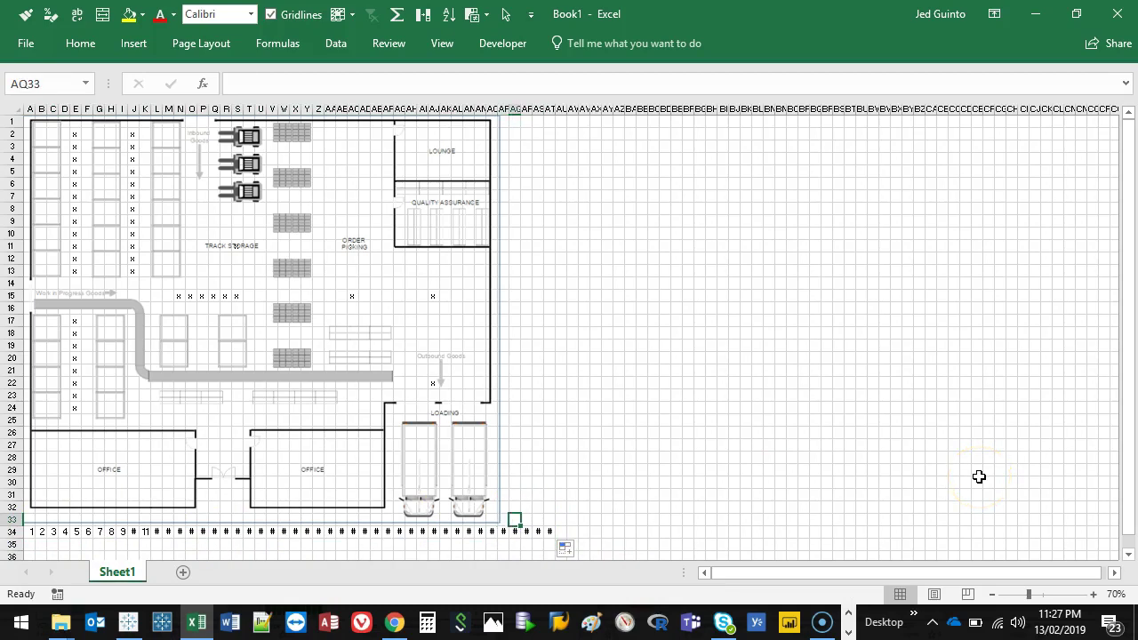
type("2")
key("Up")
type("3")
key("Return")
key("Up")
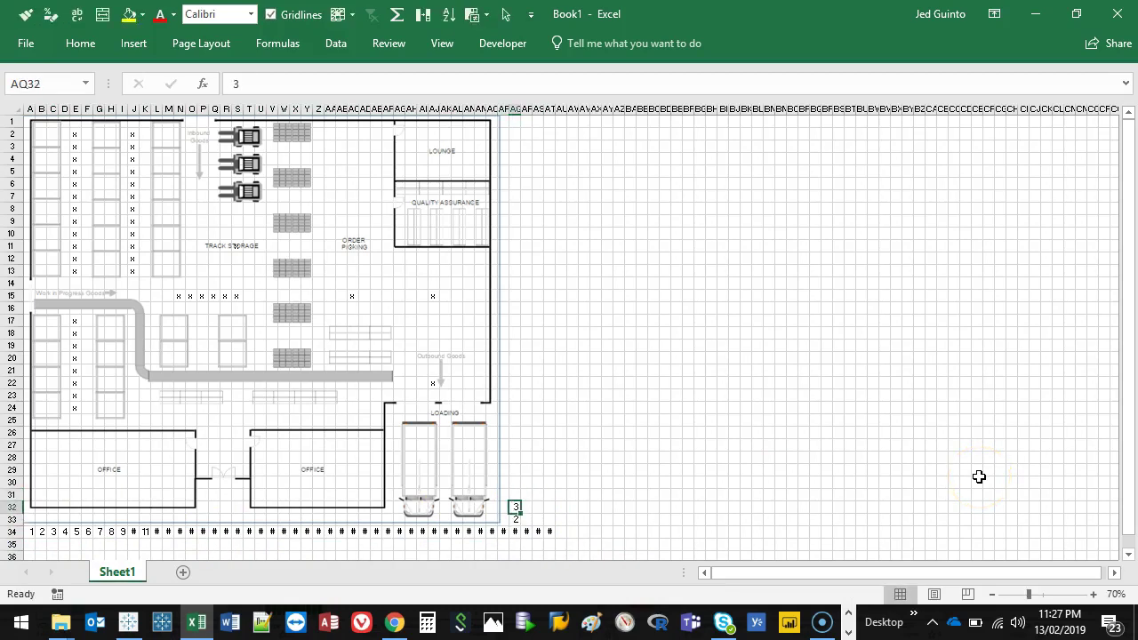
key("shift+Down")
left_click_drag(515, 526, 507, 85)
left_click(839, 472)
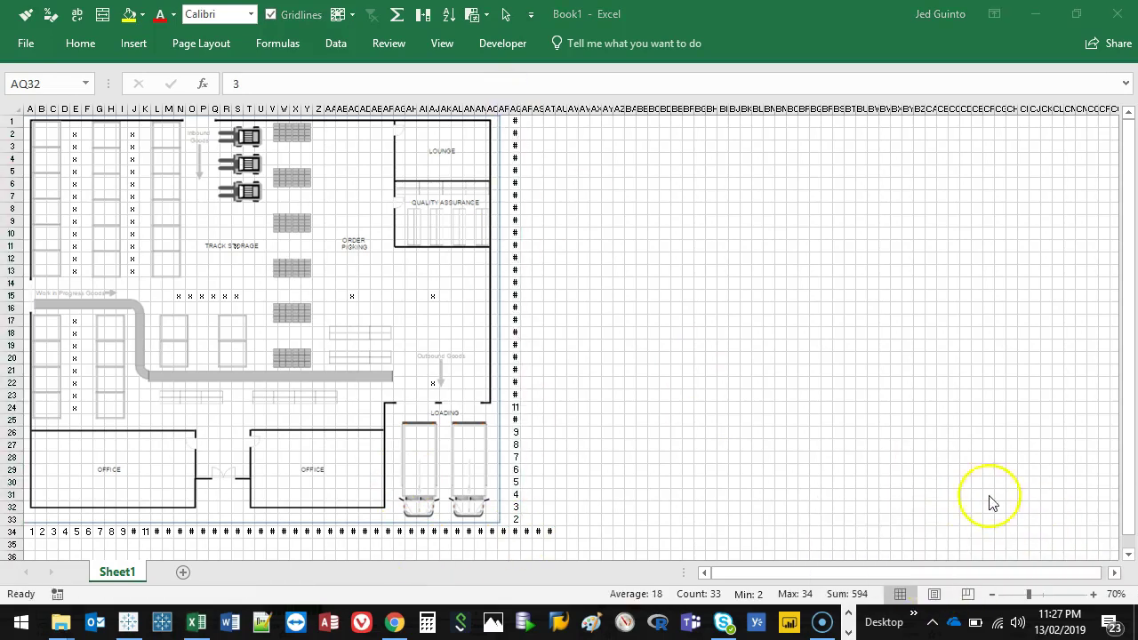
- Move the floor plan picture clear of the marked cells and cut it from the sheet
left_click(44, 234)
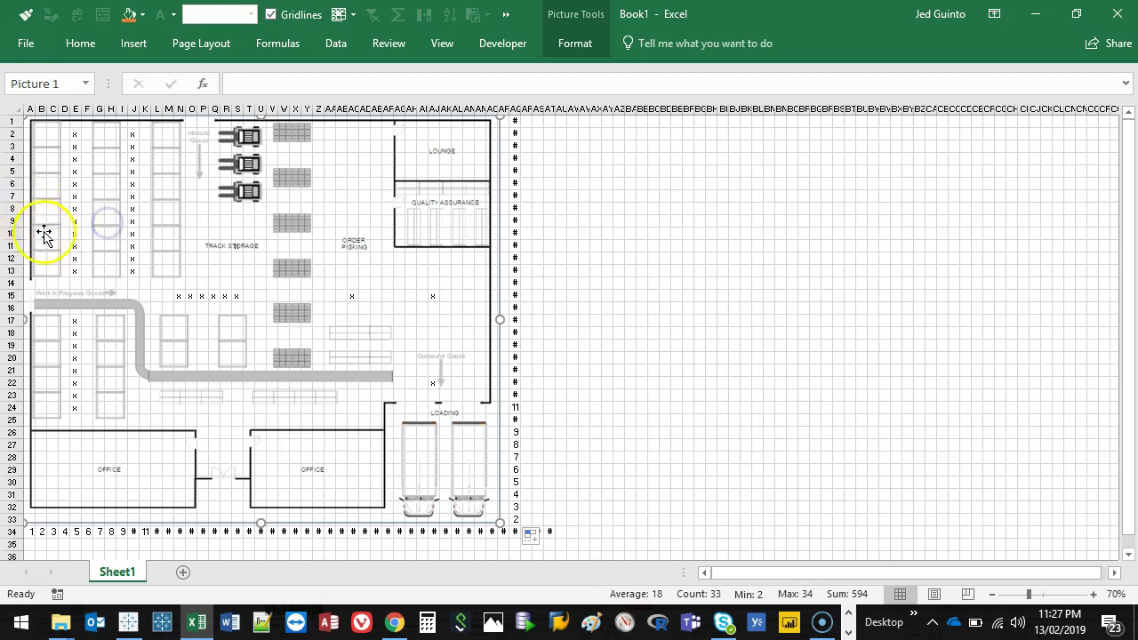
left_click_drag(84, 249, 693, 263)
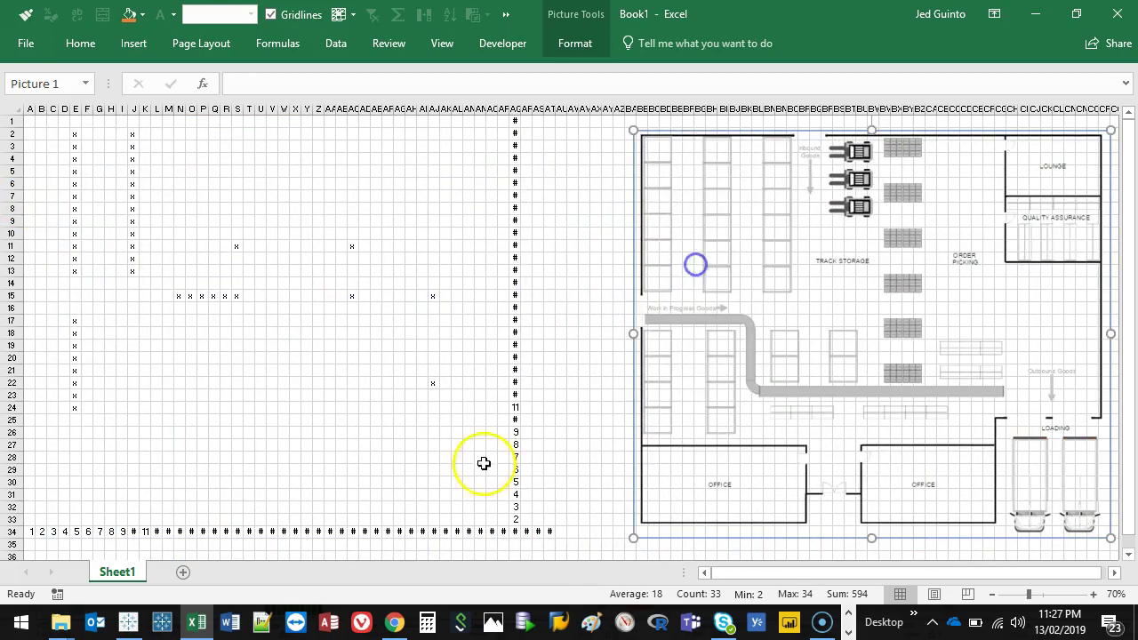
key("Delete")
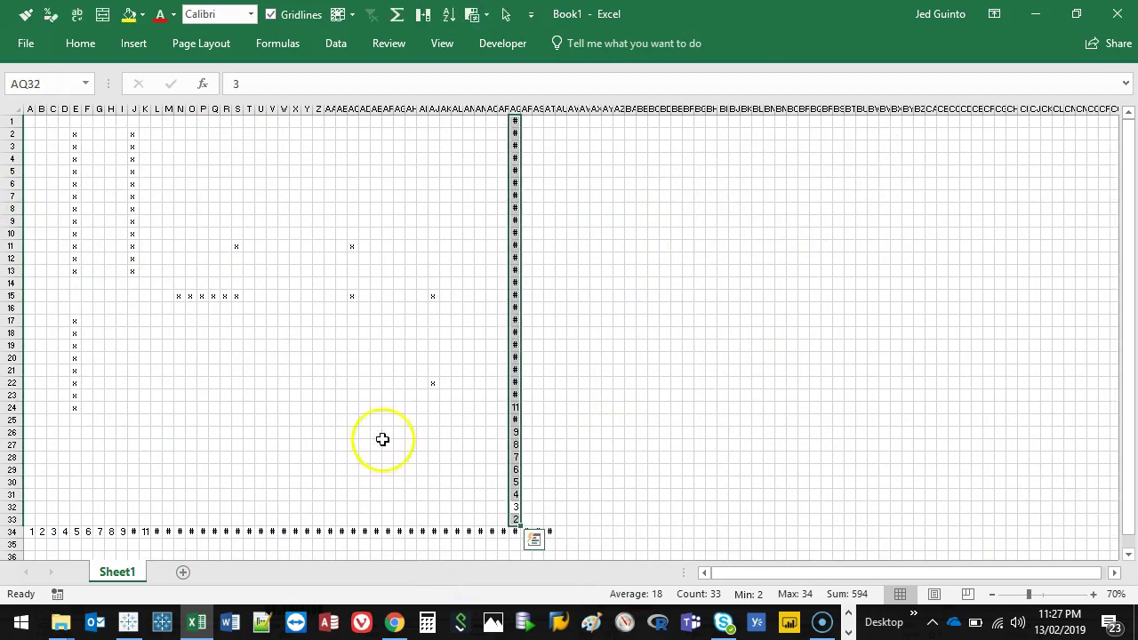
- Switch to Paint, paste the floor plan picture and crop the canvas to it
left_click(594, 623)
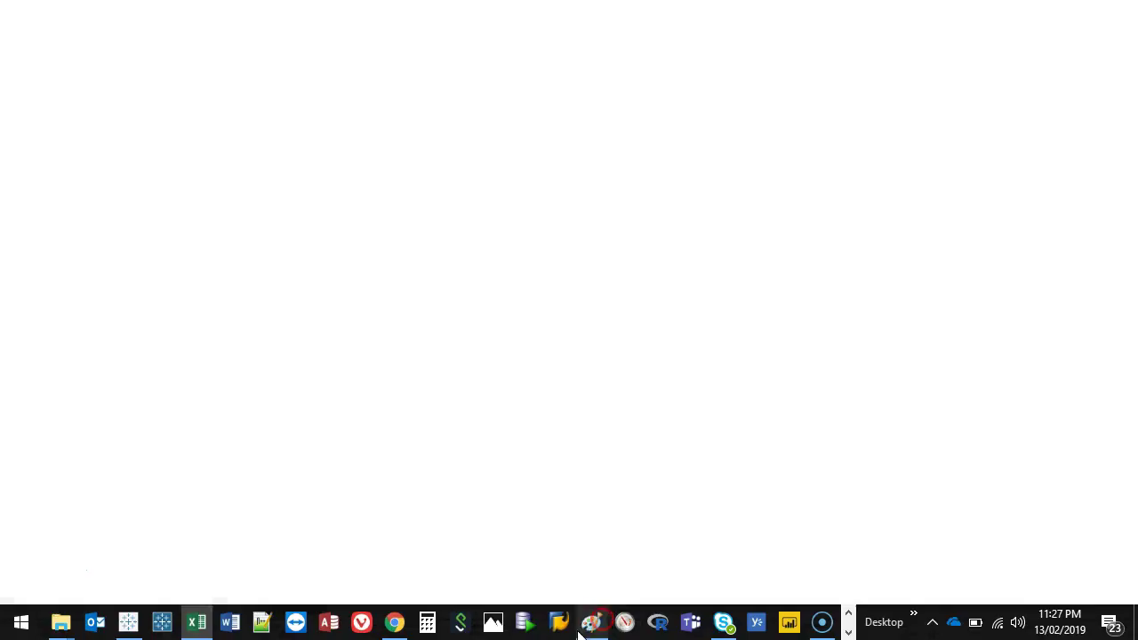
key("ctrl+v")
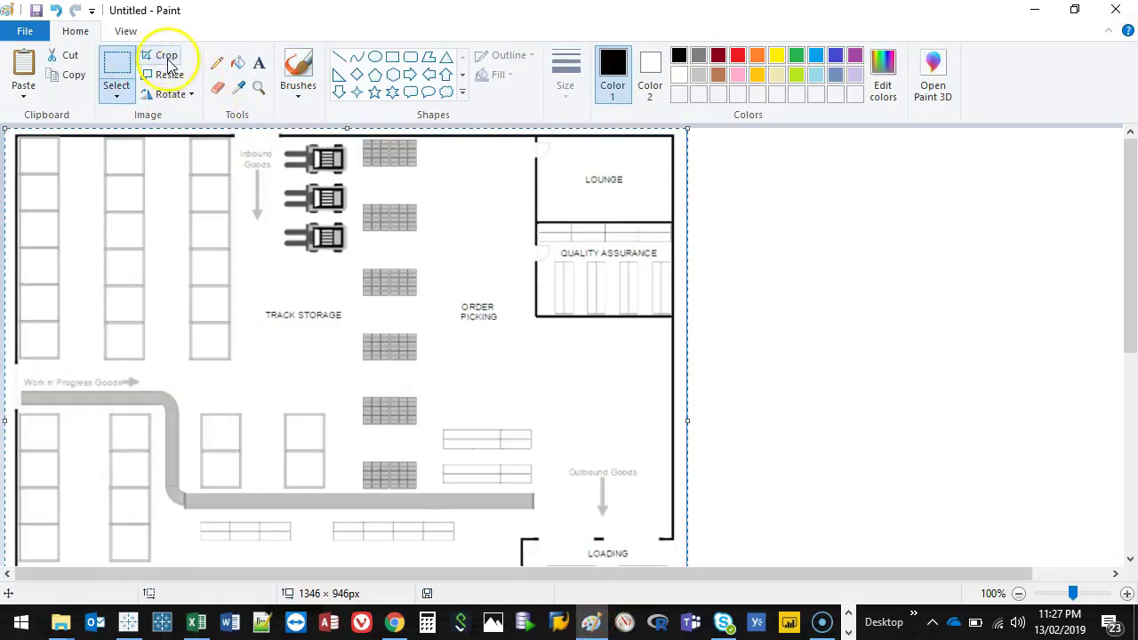
left_click(163, 55)
scroll(564, 322, "down", 2)
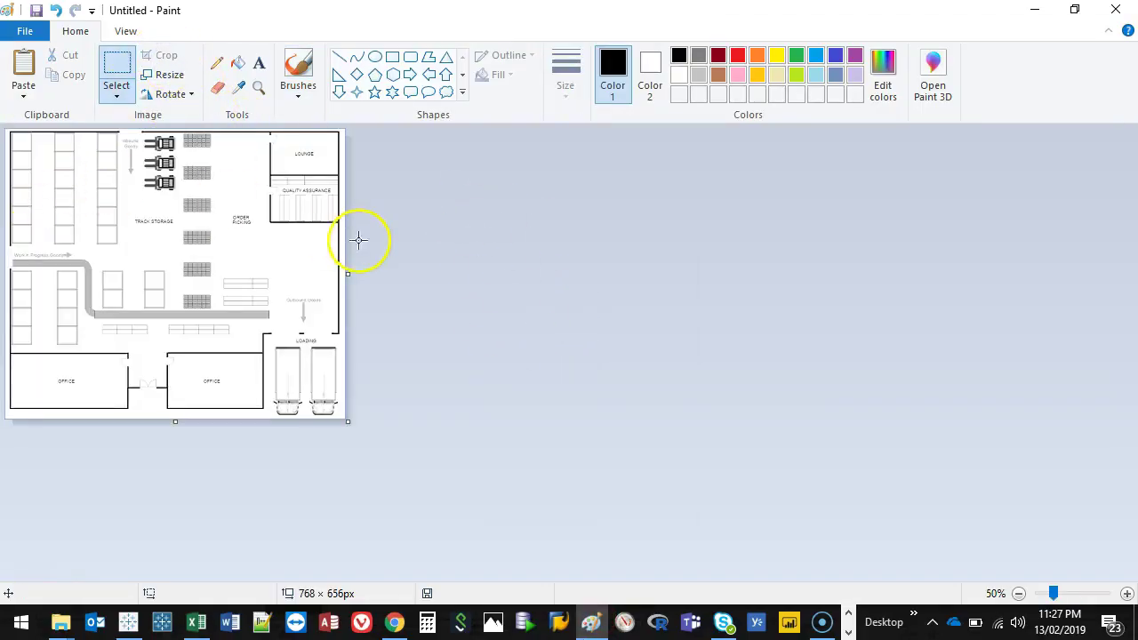
- Save the cropped floor plan image in the Downloads folder as Factory
key("ctrl+s")
type("Factory")
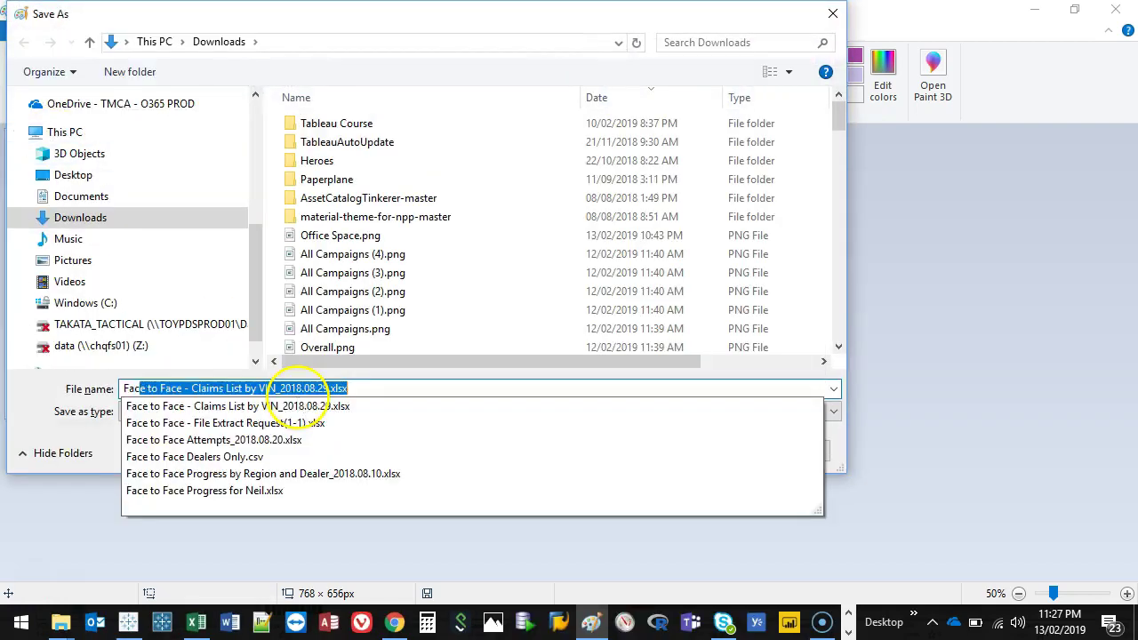
left_click(724, 453)
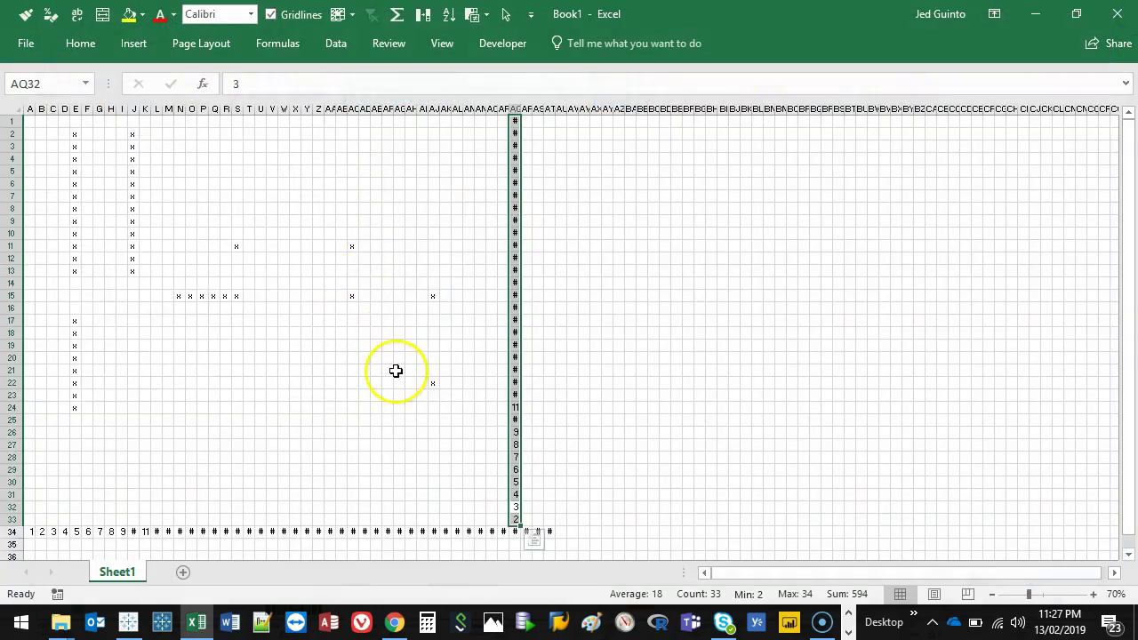
- Widen column AQ and fit the widths of columns A to AT to their axis numbers
left_click_drag(364, 407, 364, 397)
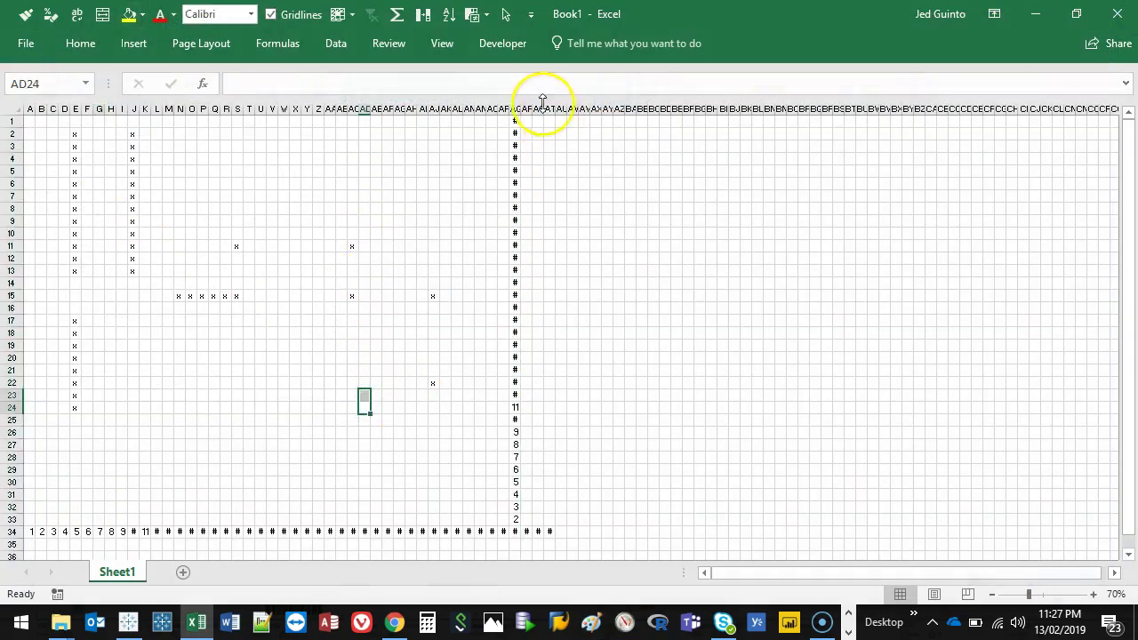
left_click_drag(520, 111, 534, 111)
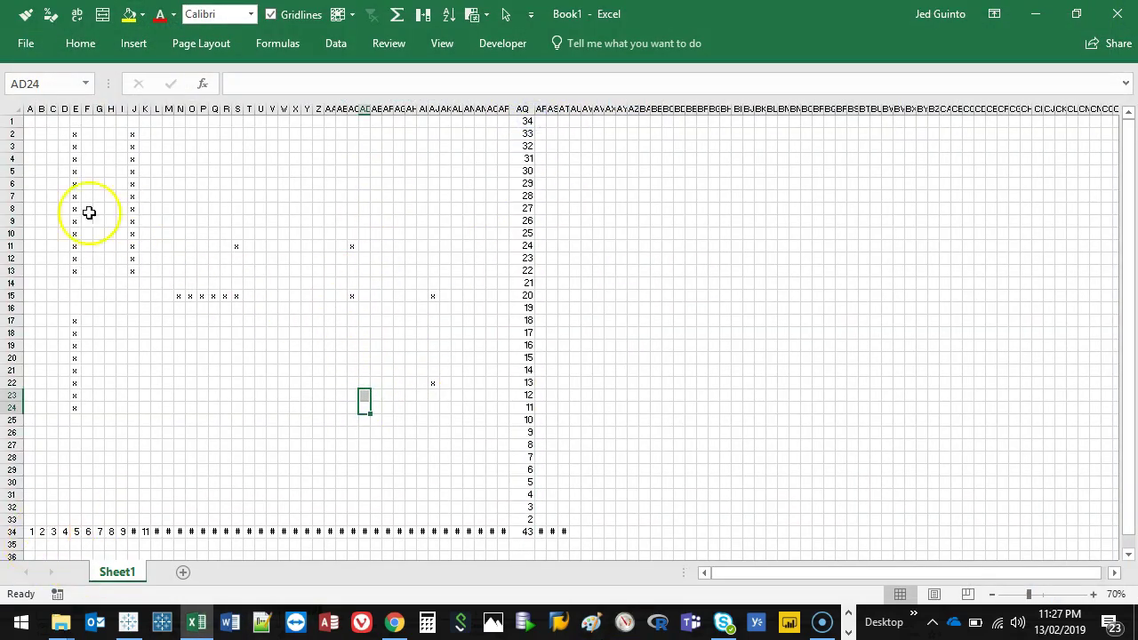
left_click_drag(32, 110, 572, 110)
left_click(795, 385)
left_click(75, 134)
type("=con")
key("Tab")
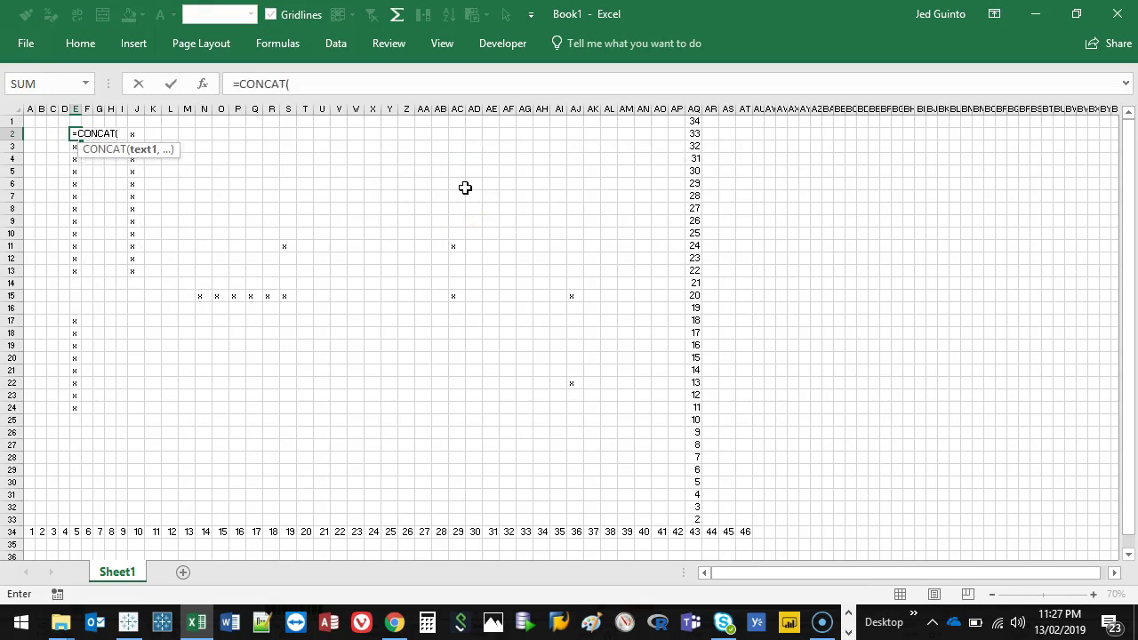
key("Escape")
- Start a CONCATENATE formula in E2 with the horizontal axis number E$34, keeping only its row fixed, followed by a comma as text
type("=conc")
key("Down")
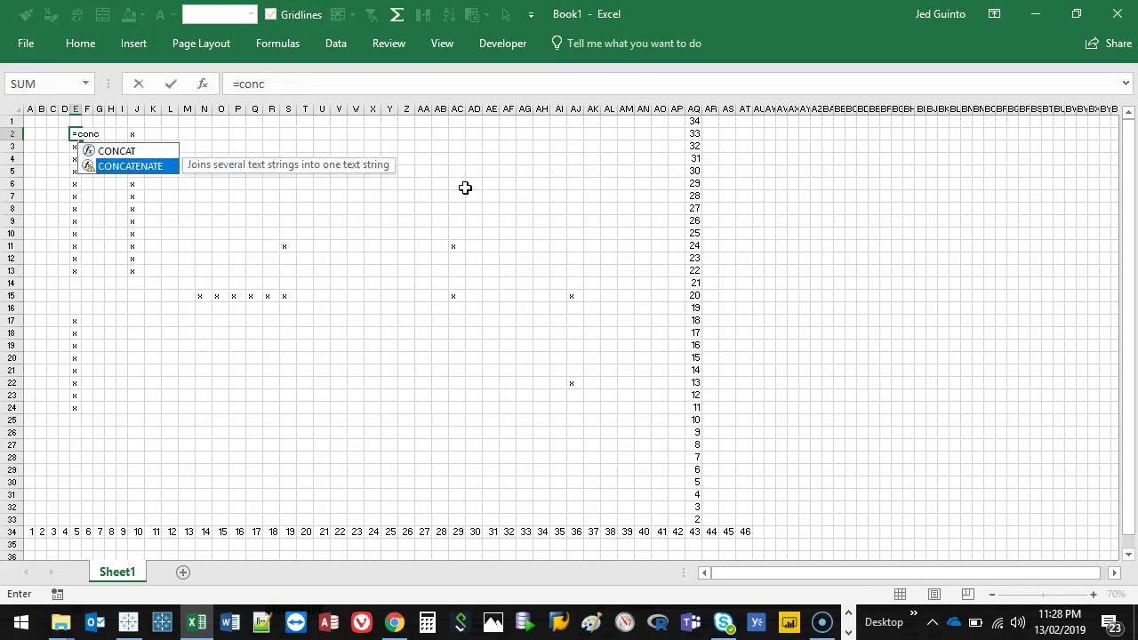
key("Tab")
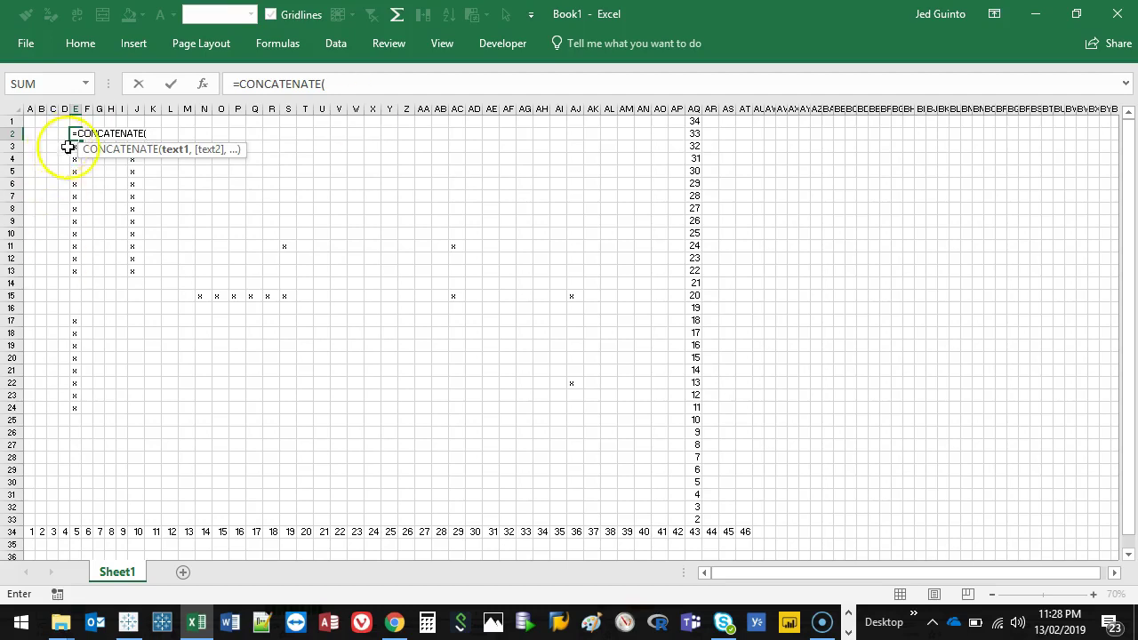
left_click(77, 532)
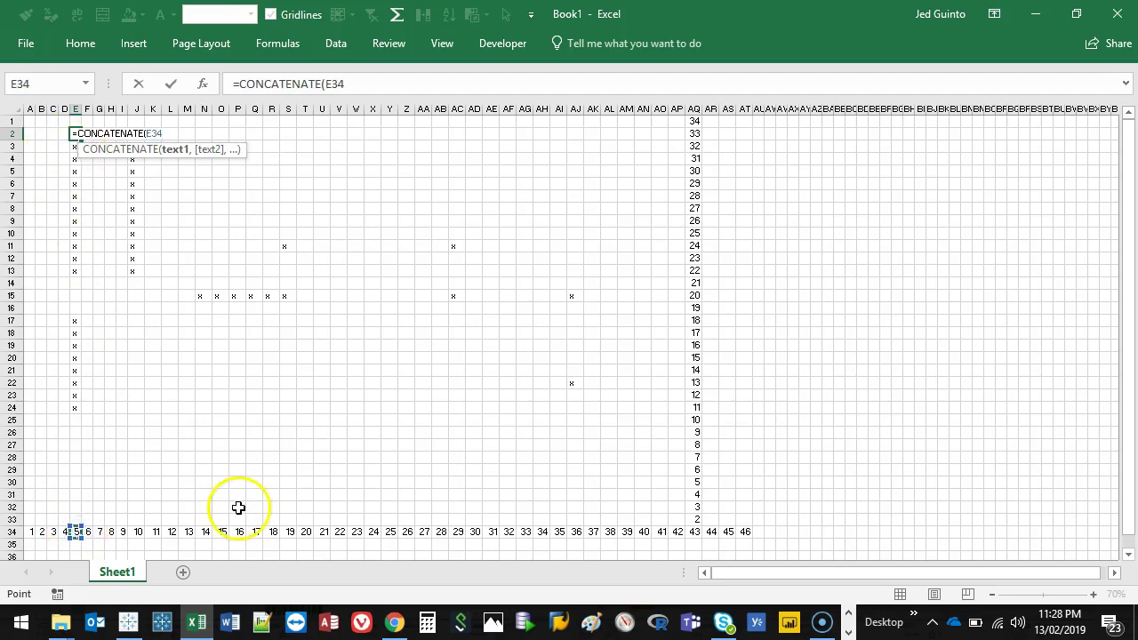
key("F5")
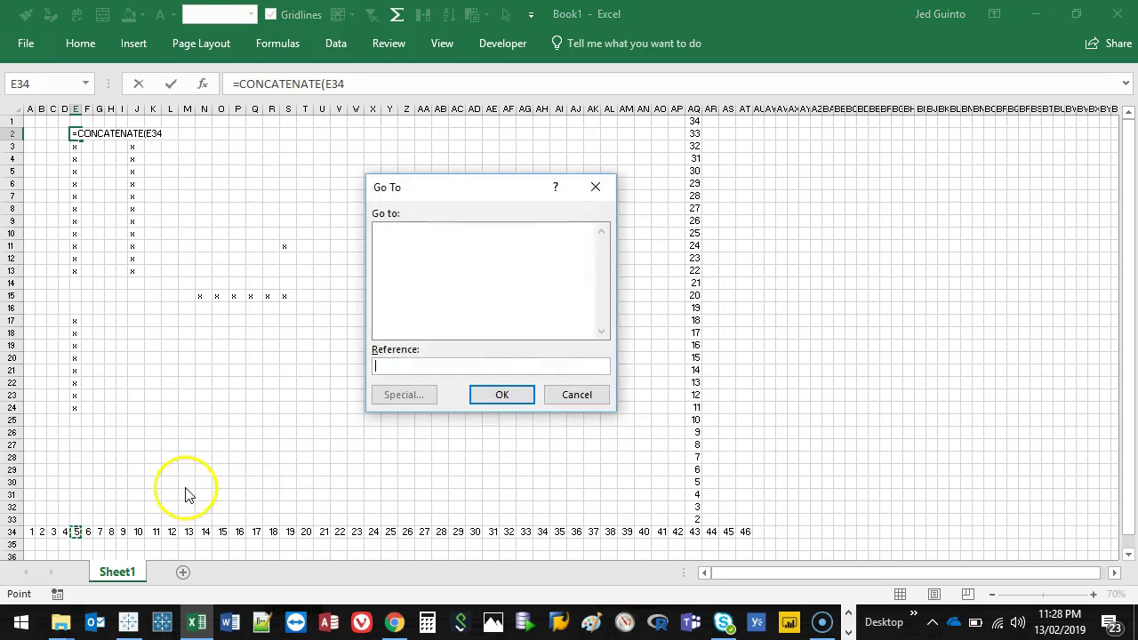
key("Escape")
key("F4")
key("F4")
key("F4")
key("F4")
key("F4")
key("F4")
key("F4")
key("F4")
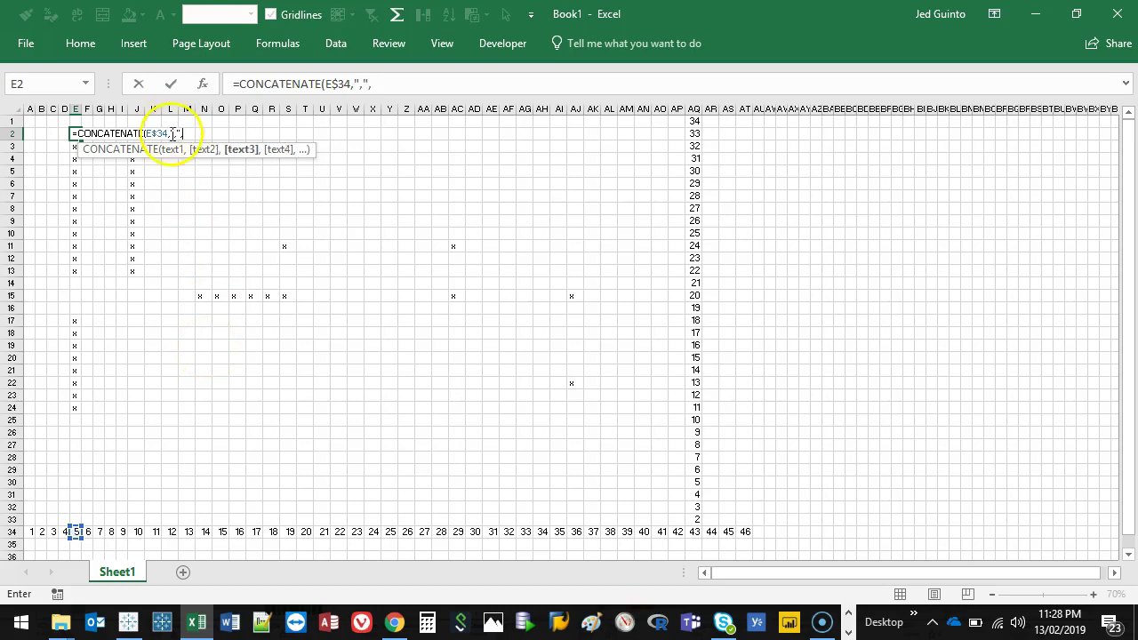
- Complete the E2 formula with the vertical axis number $AQ2, keeping only its column fixed
left_click(372, 83)
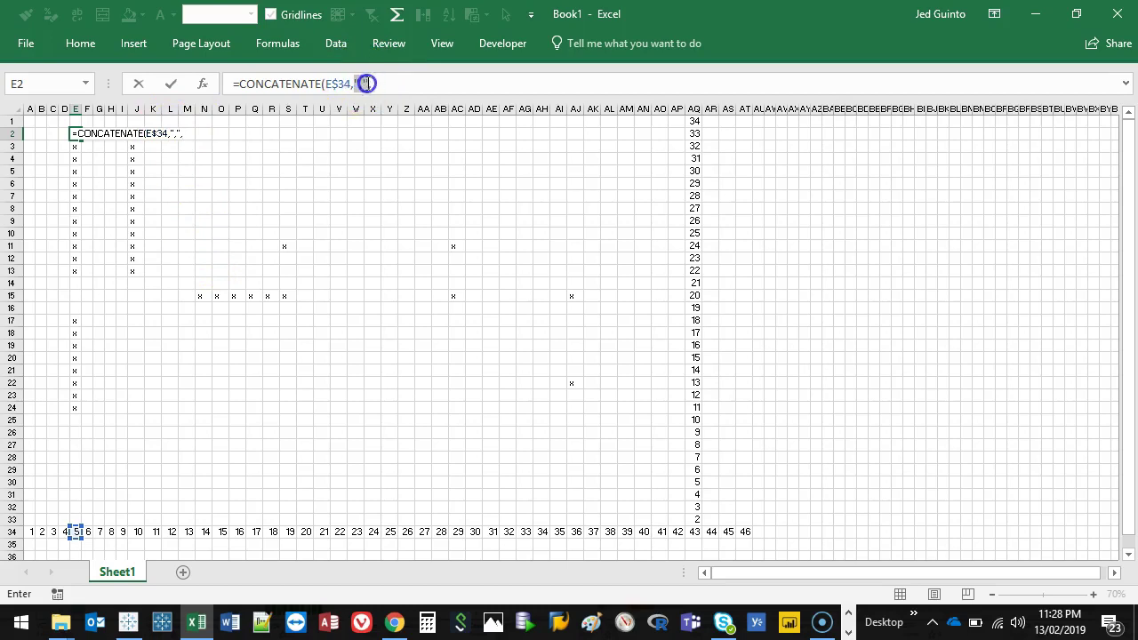
double_click(365, 84)
left_click(383, 82)
left_click(693, 135)
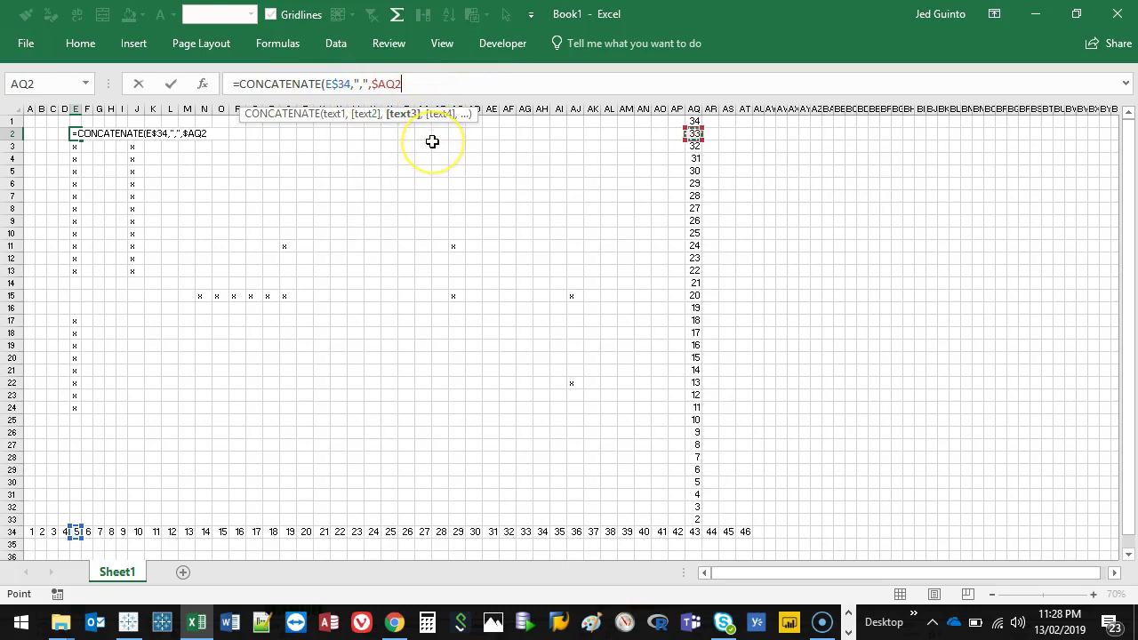
key("ctrl+Return")
key("Down")
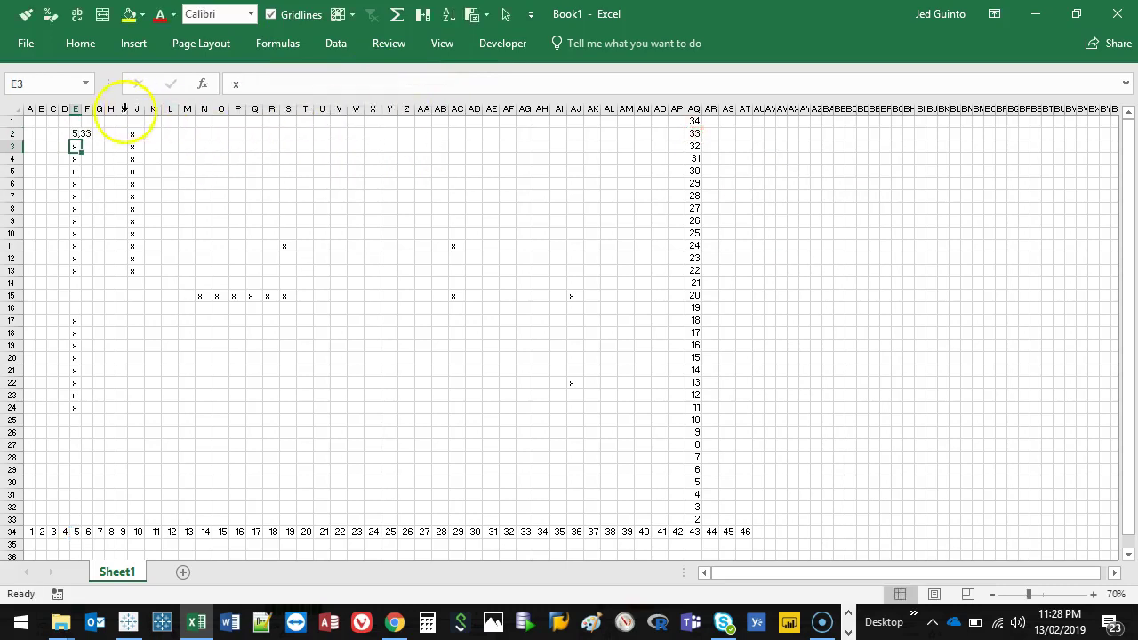
- Copy the coordinate formula from E2 down to E13, and paste the same block into J2 to J13
left_click(80, 133)
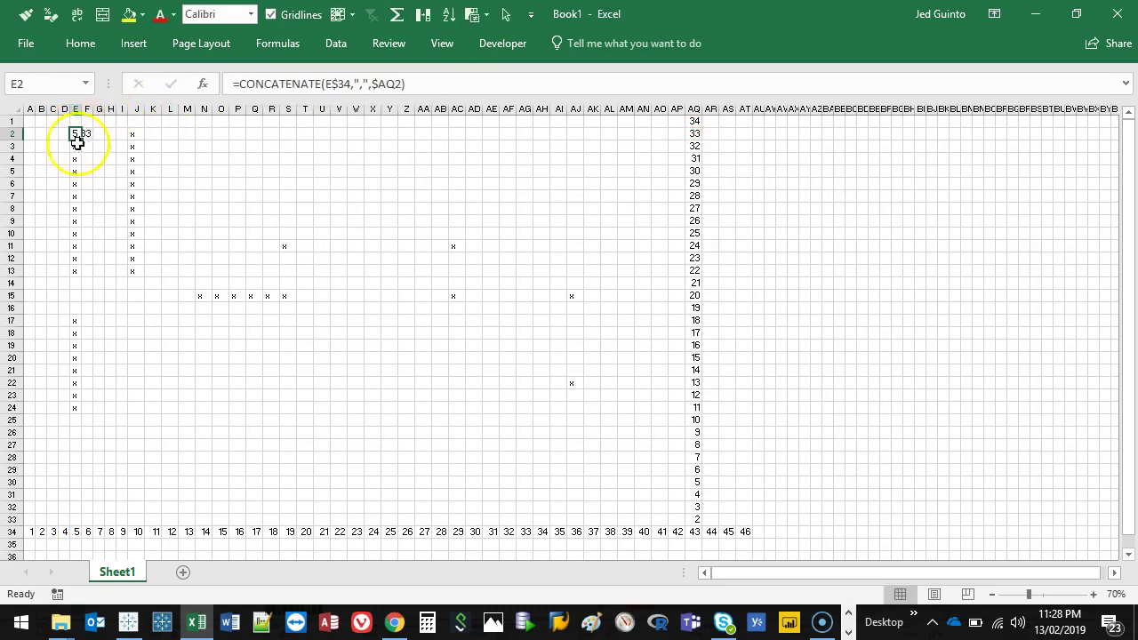
key("ctrl+c")
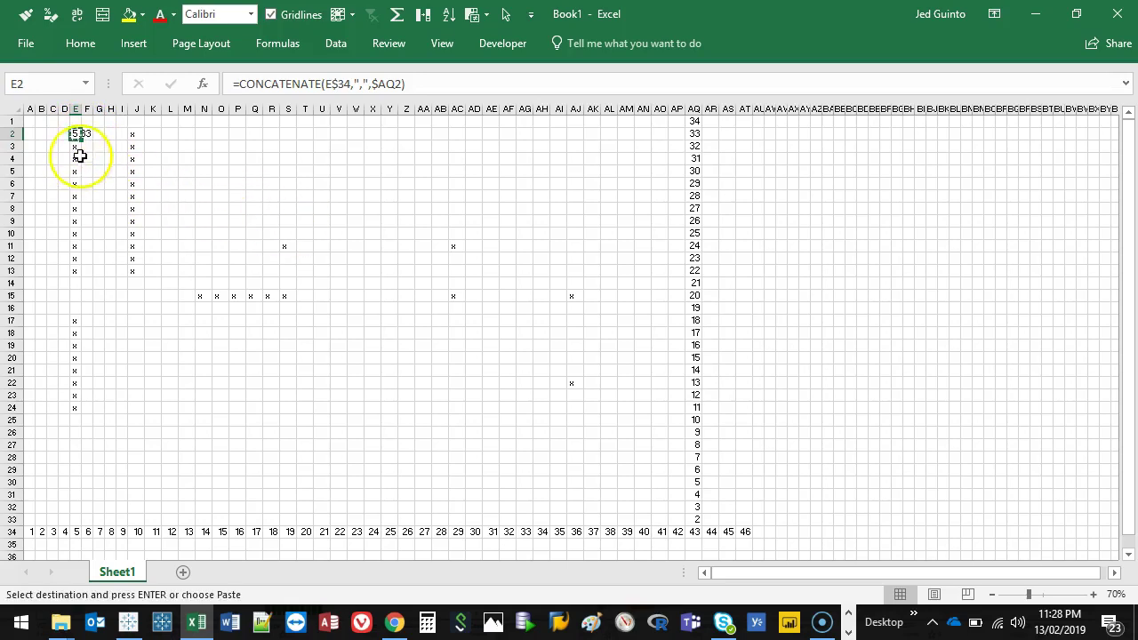
left_click(80, 268, "shift")
key("ctrl+v")
key("ctrl+c")
left_click(134, 134)
key("ctrl+v")
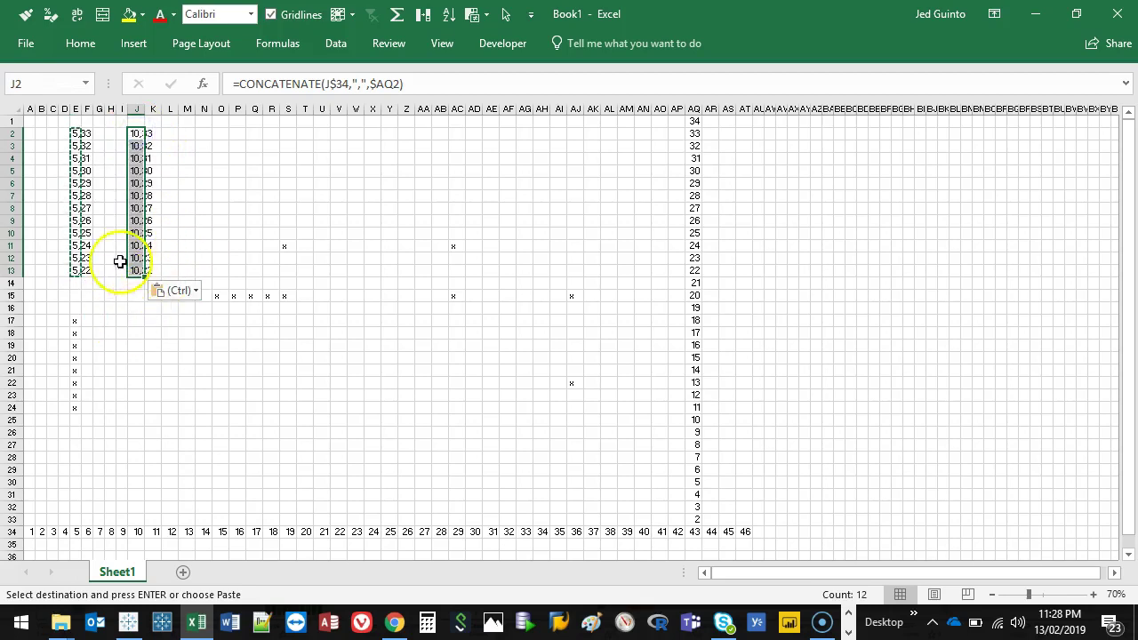
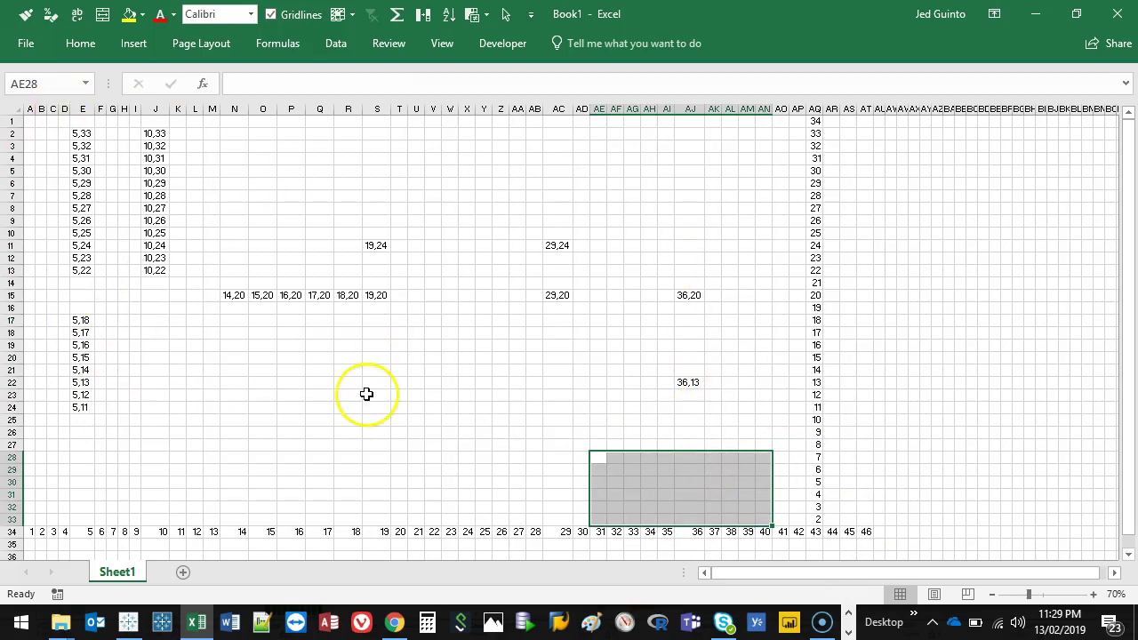
left_click(375, 246)
left_click_drag(263, 295, 346, 297)
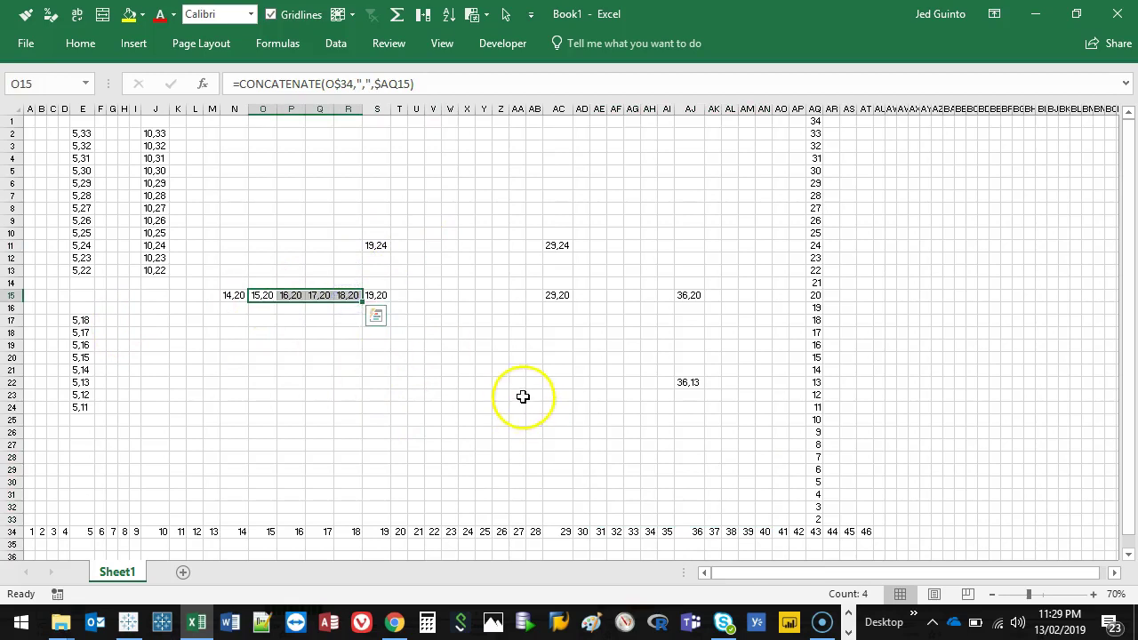
- Delete the superfluous coordinates in O15 to R15, between the points 14,20 and 19,20
key("Delete")
left_click_drag(275, 371, 278, 384)
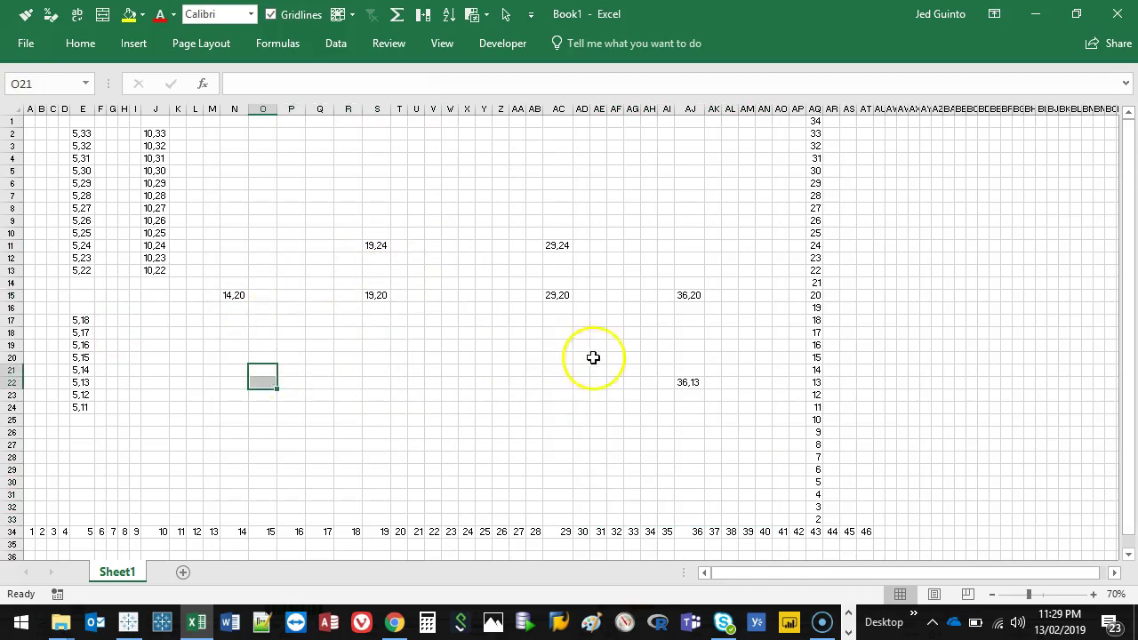
left_click_drag(686, 382, 236, 297)
left_click(375, 295)
left_click(581, 494)
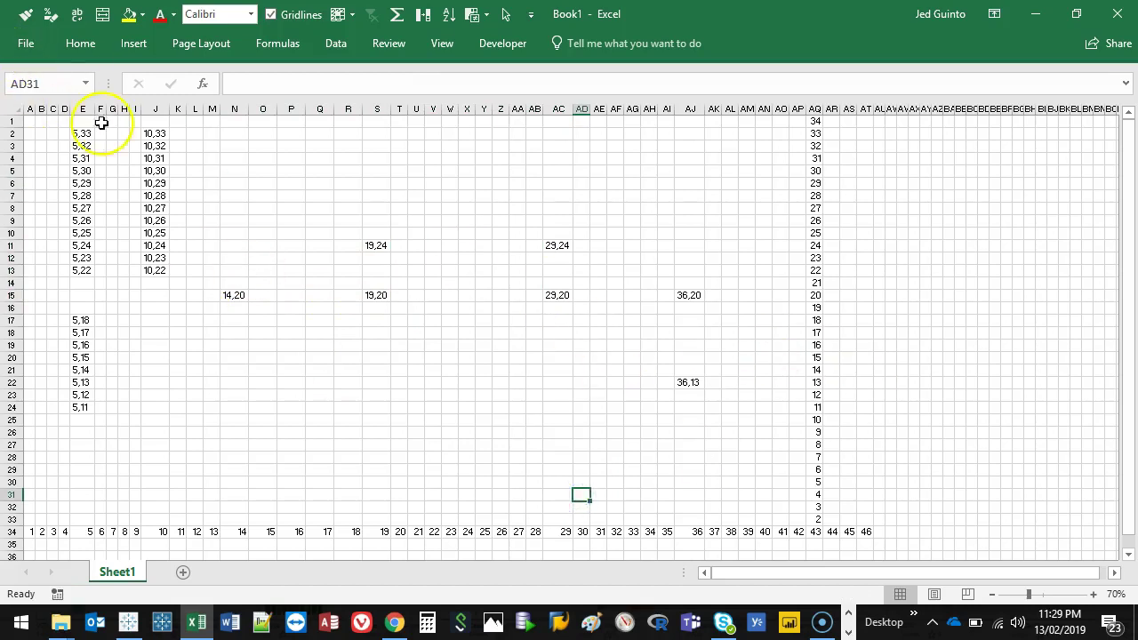
- Number the path points 36,13, 36,20, 29,20 and 29,24 as 1 to 4 in the cells just before them
left_click(667, 382)
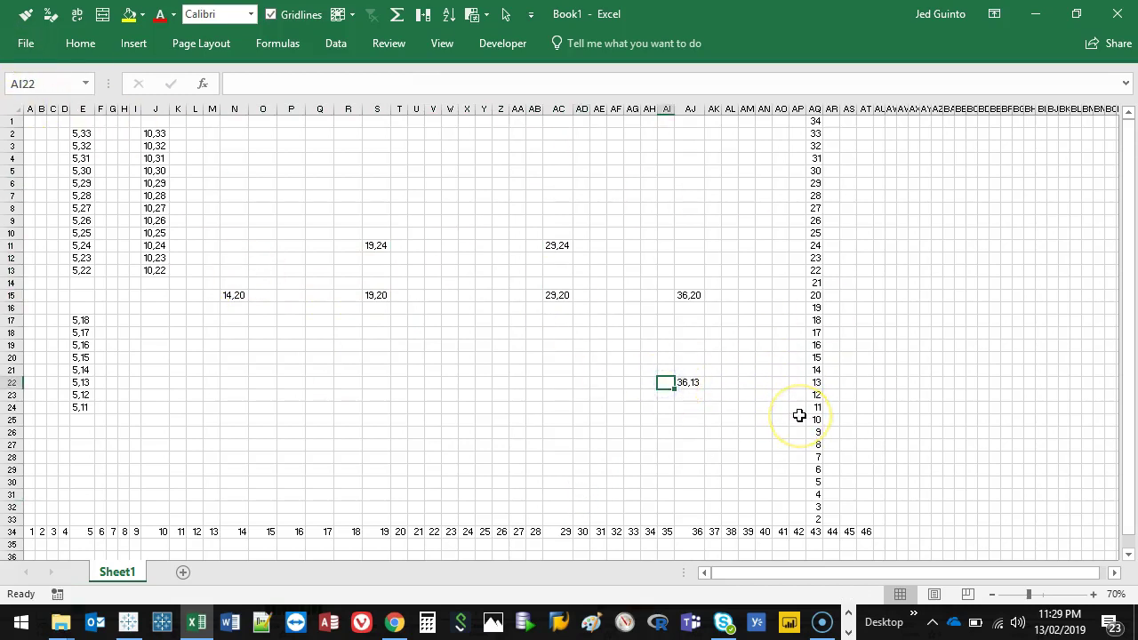
type("1")
left_click(669, 295)
type("2")
left_click(536, 295)
type("3")
left_click(536, 246)
type("4")
- Number the path points 19,24, 19,20 and 14,20 as 5, 6 and 7 in the cells just before them
left_click(350, 245)
type("5")
left_click(350, 295)
type("6")
left_click(219, 301)
type("7")
left_click(272, 368)
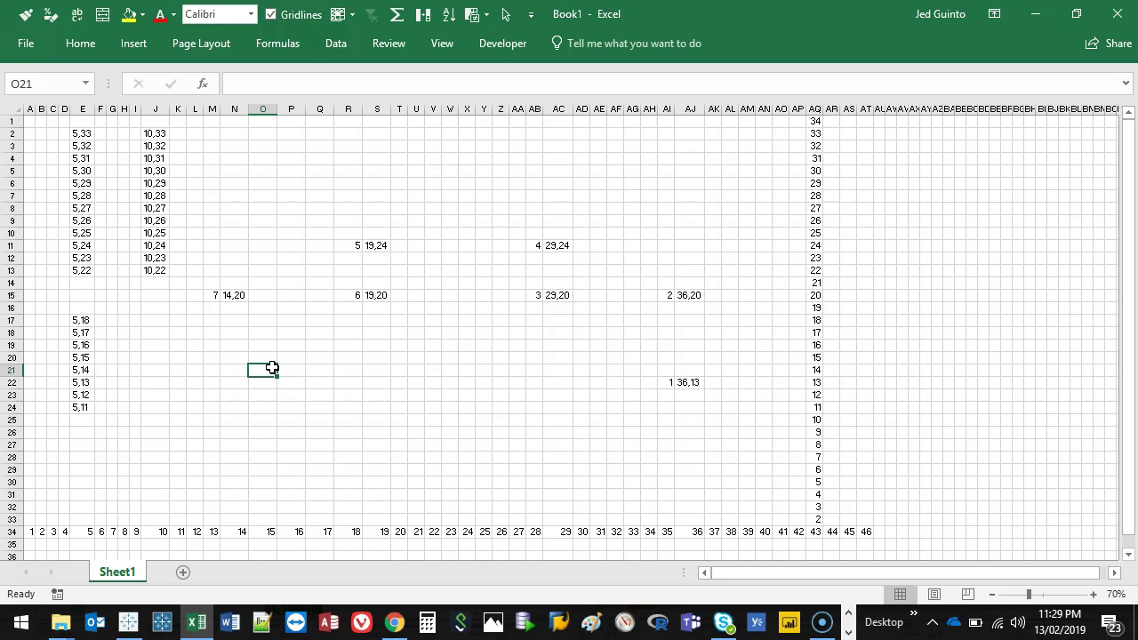
left_click_drag(218, 297, 334, 295)
left_click(69, 134)
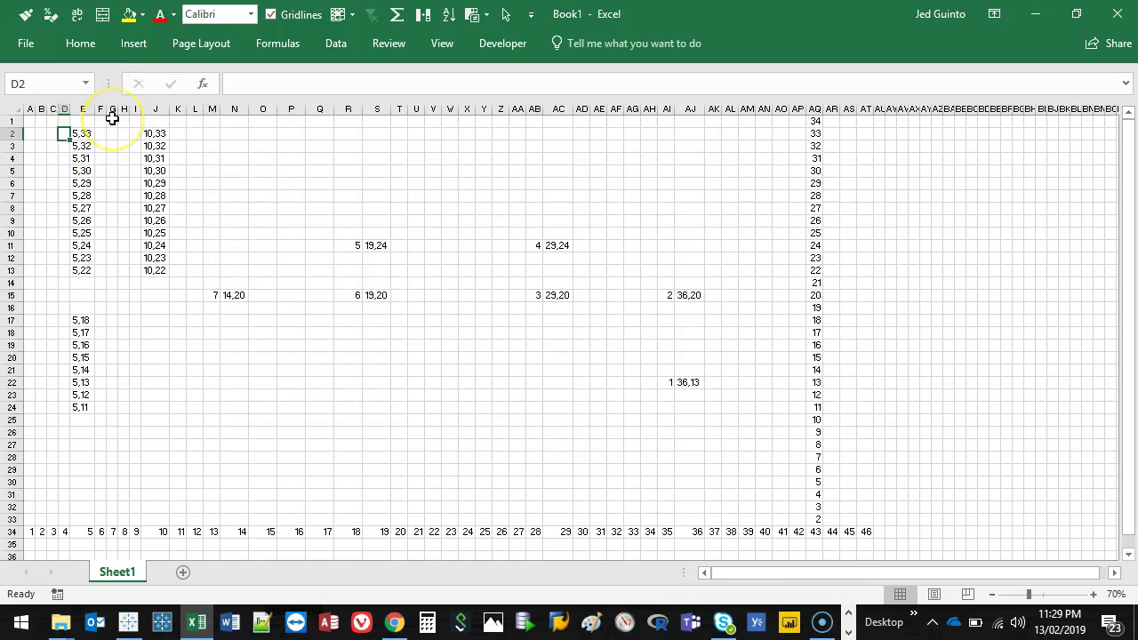
type("=")
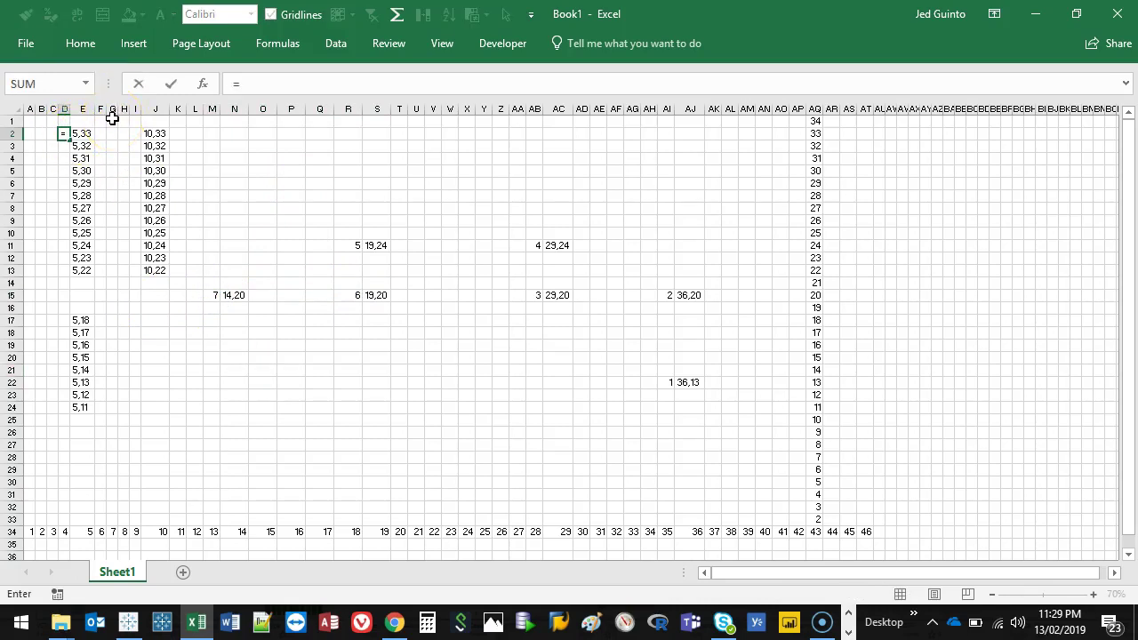
key("Escape")
key("Right")
key("Right")
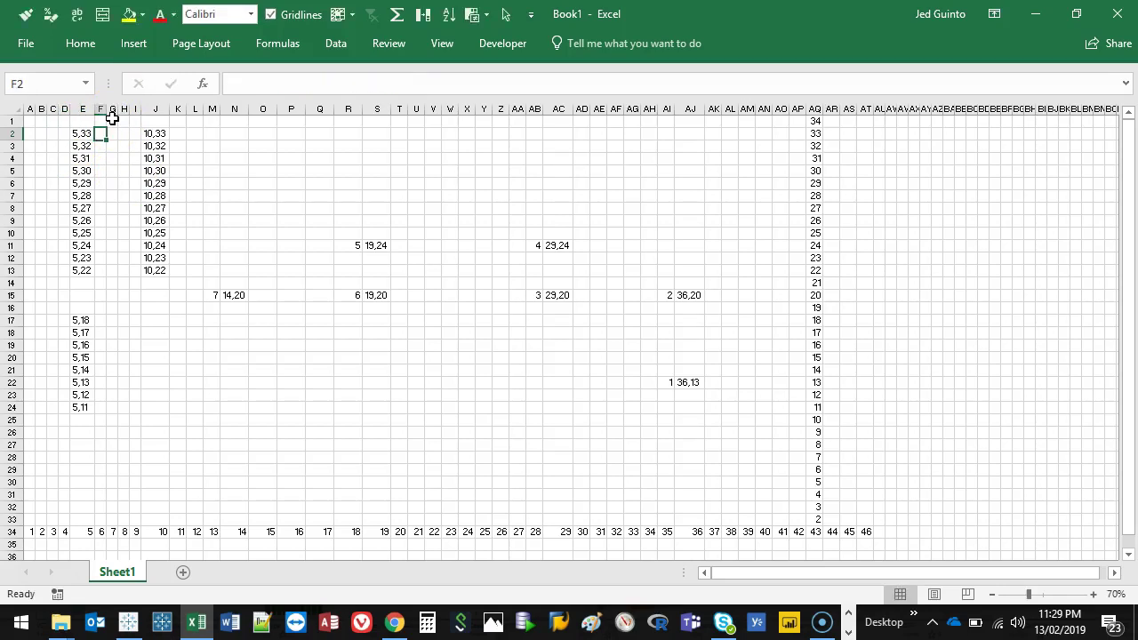
type("=ran")
key("Down")
key("Tab")
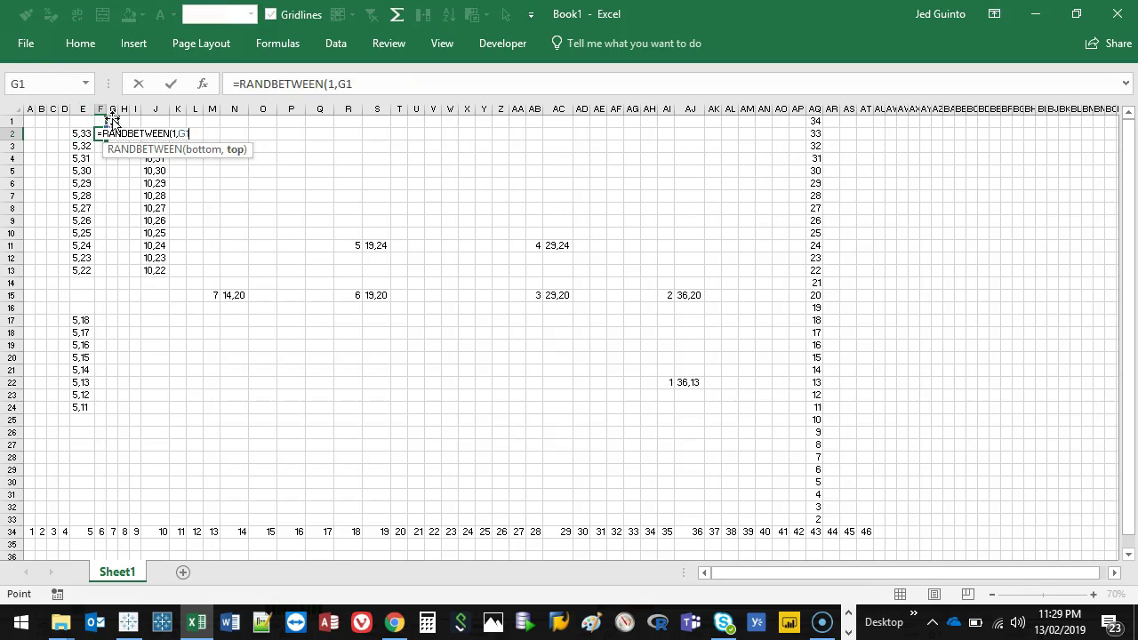
key("Escape")
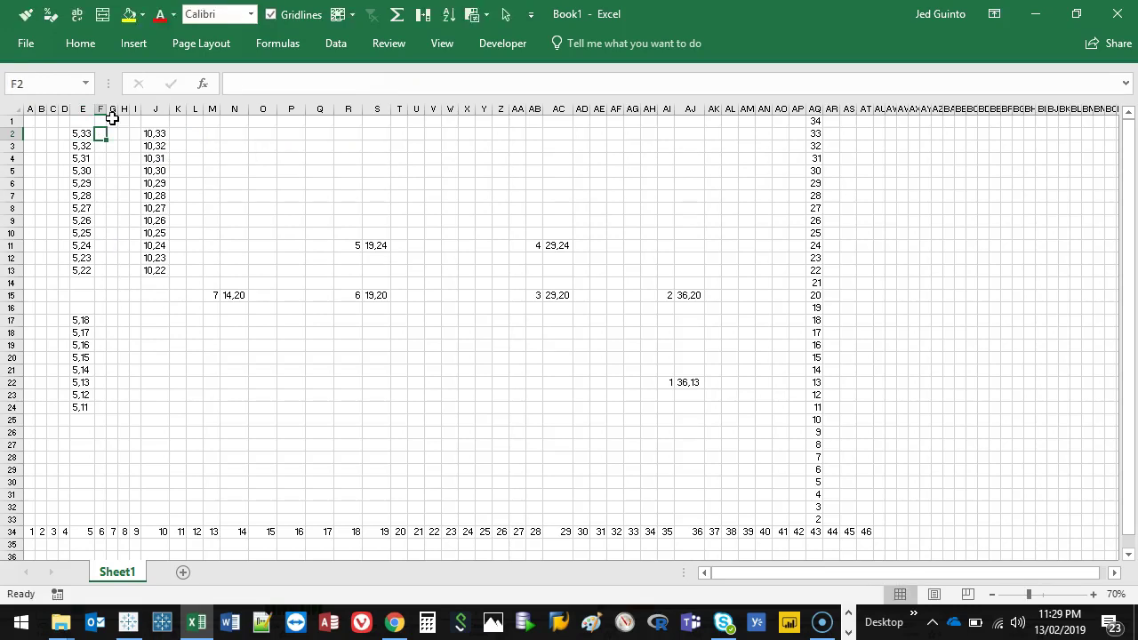
- Enter =RANDBETWEEN(1,500) in F2 and copy it down to F13 beside the first bay coordinates
type("=ran")
key("Down")
key("Tab")
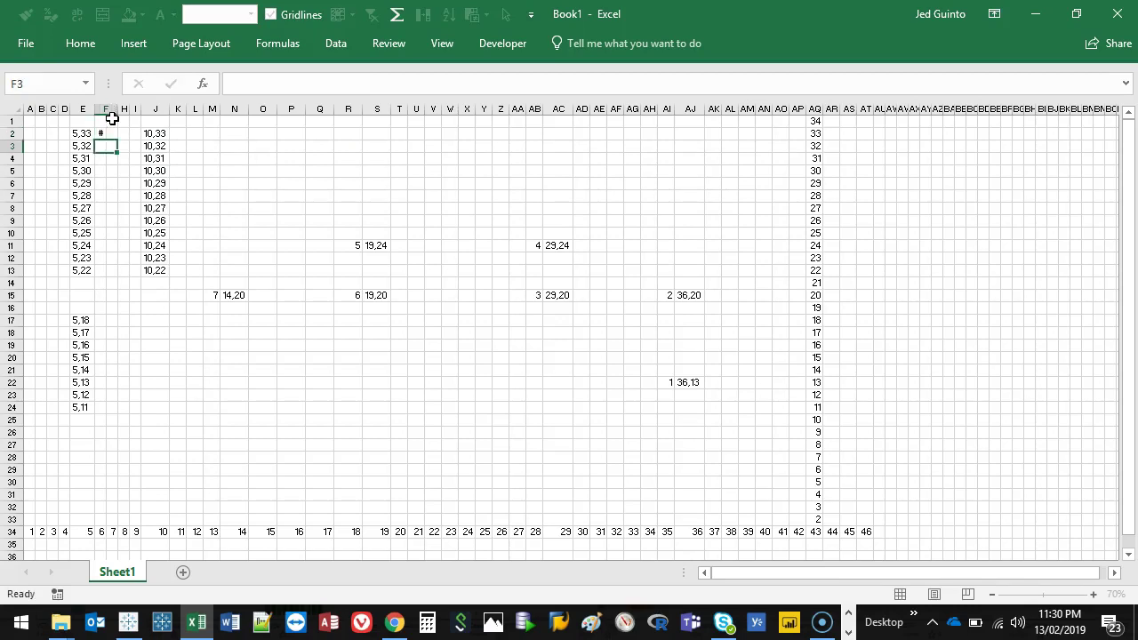
key("ctrl+Return")
left_click(107, 267, "shift")
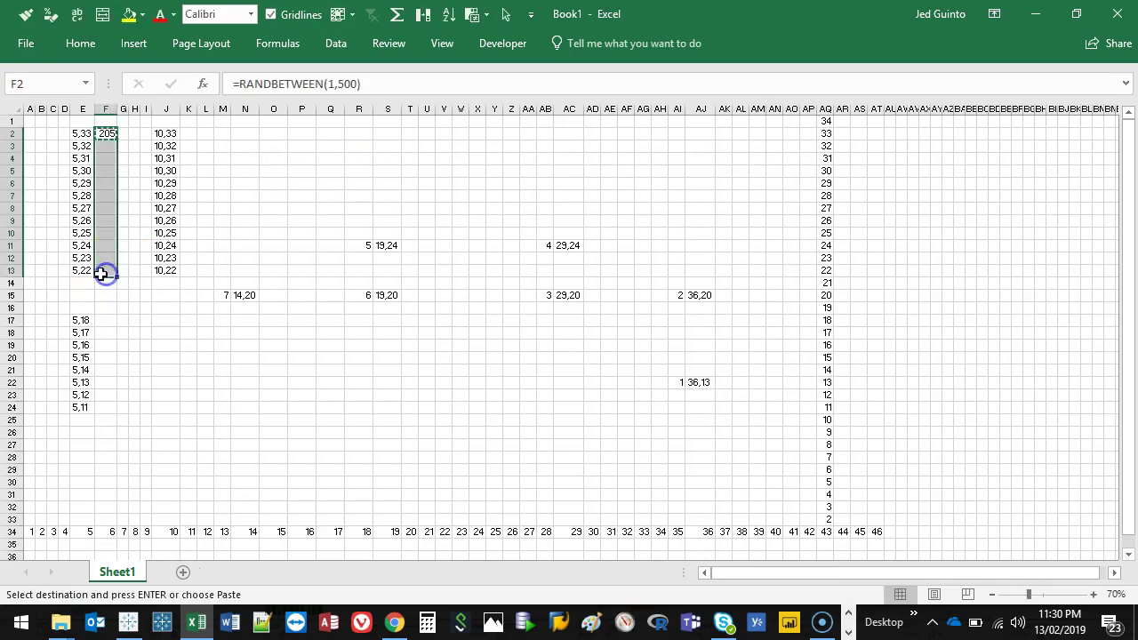
key("ctrl+v")
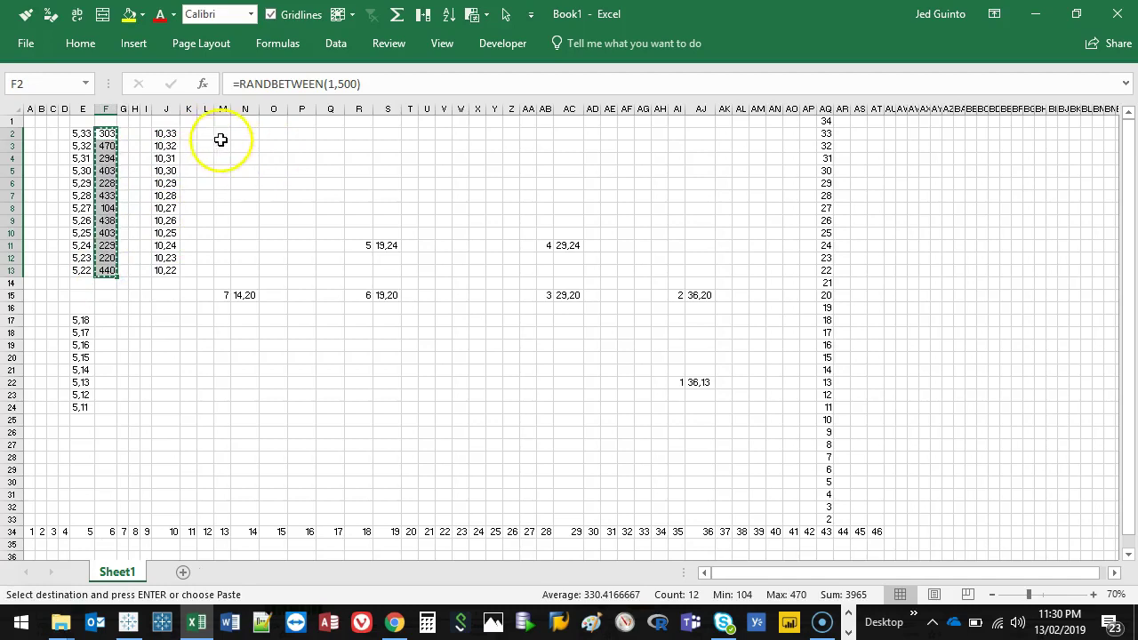
- Paste the random-number formulas into K2 to K13 and widen column K
left_click(189, 135)
key("ctrl+v")
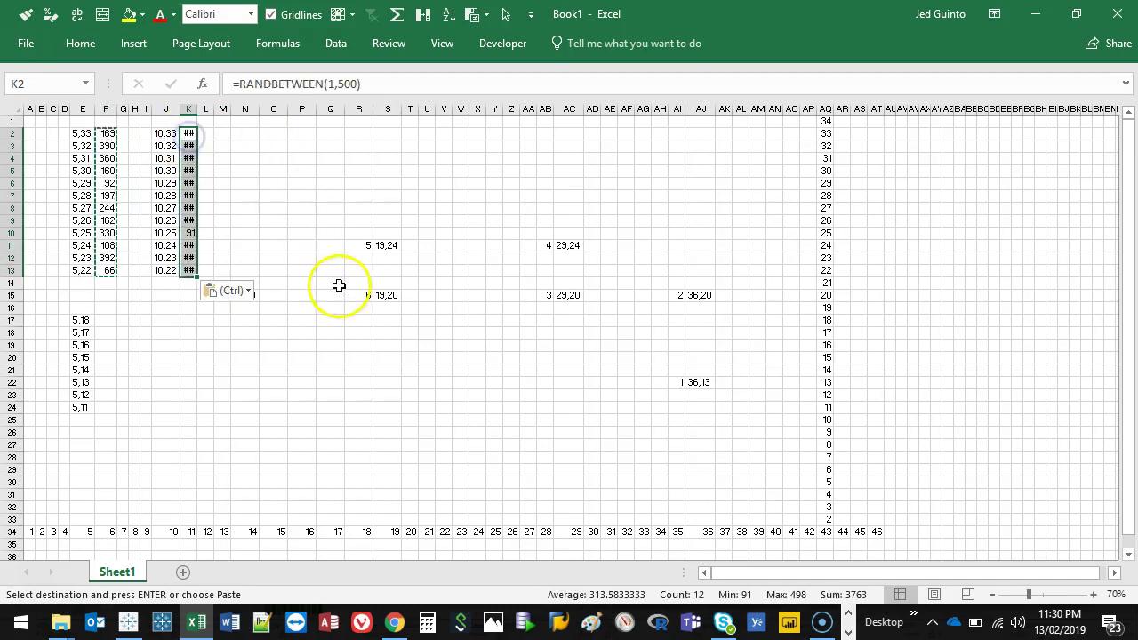
left_click_drag(197, 108, 212, 108)
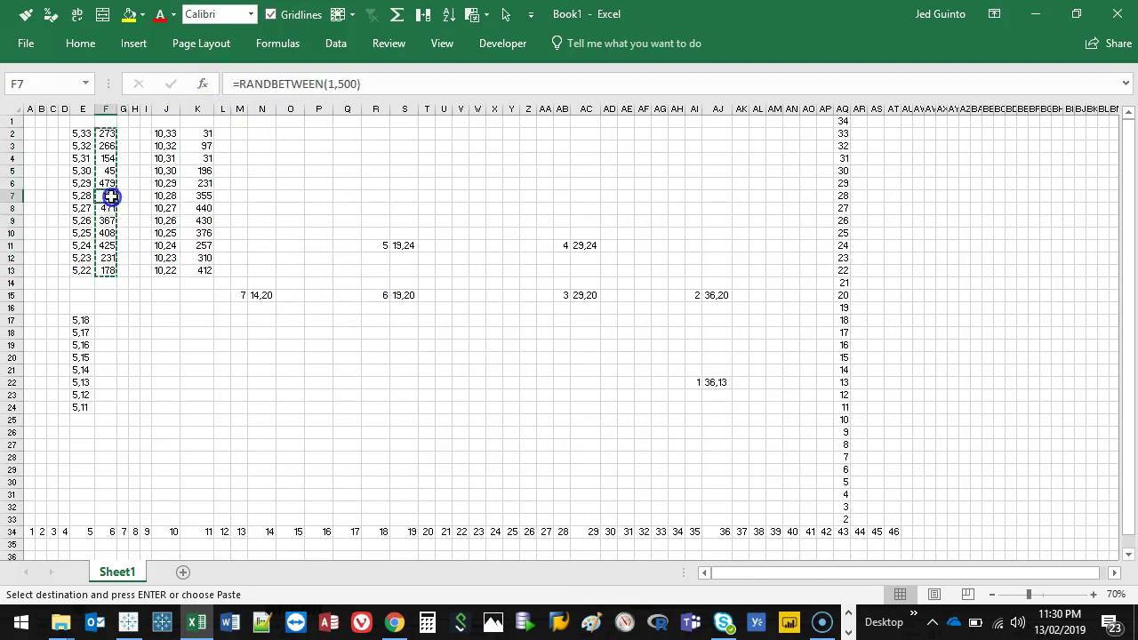
- Copy the random-number formulas from F7 to F13 into F17 to F23, and extend them to F24
left_click_drag(110, 196, 105, 268)
left_click(107, 322)
key("ctrl+v")
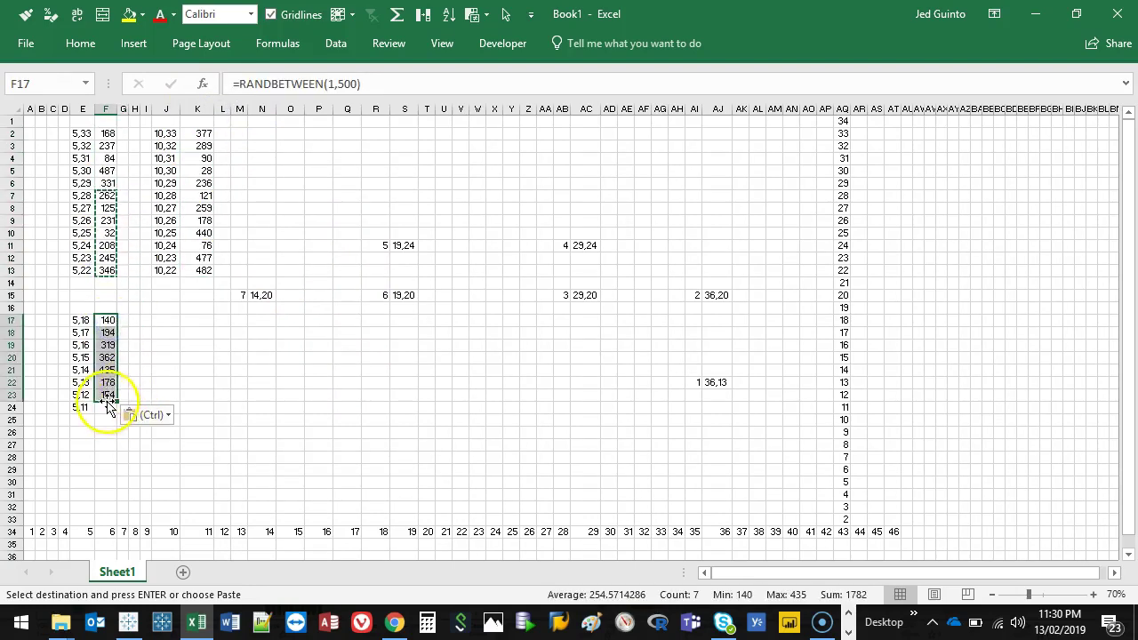
left_click(106, 395)
key("ctrl+c")
left_click(108, 407)
key("Return")
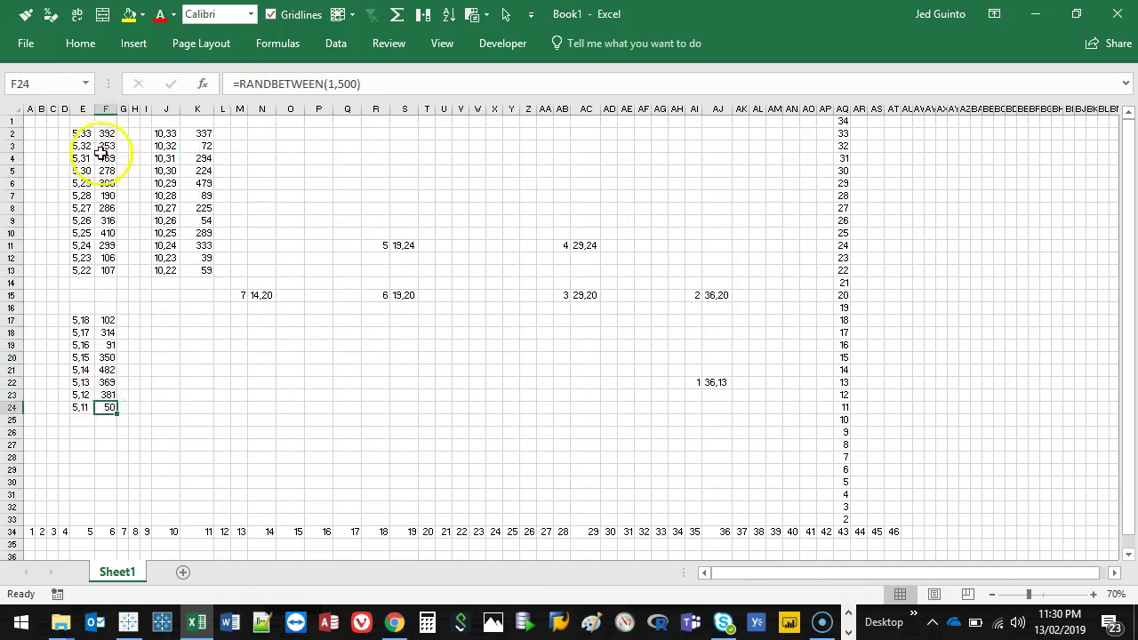
- Replace all formulas in the block C2 to AN30 with their values
left_click_drag(105, 133, 97, 406)
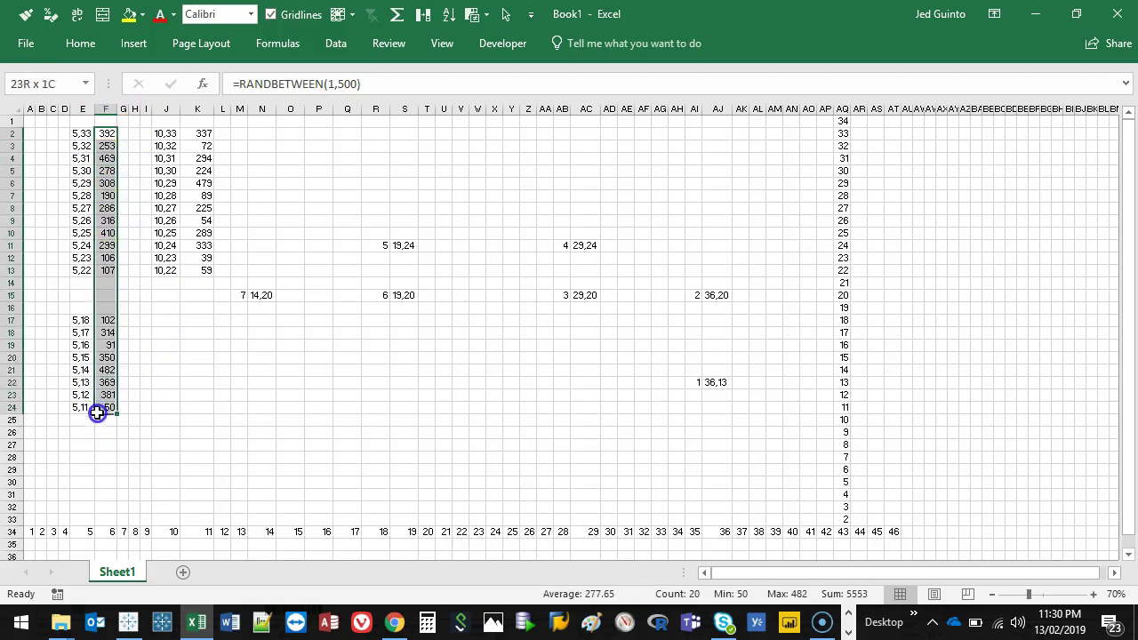
left_click(61, 136)
left_click_drag(61, 135, 795, 485)
key("ctrl+c")
right_click(363, 210)
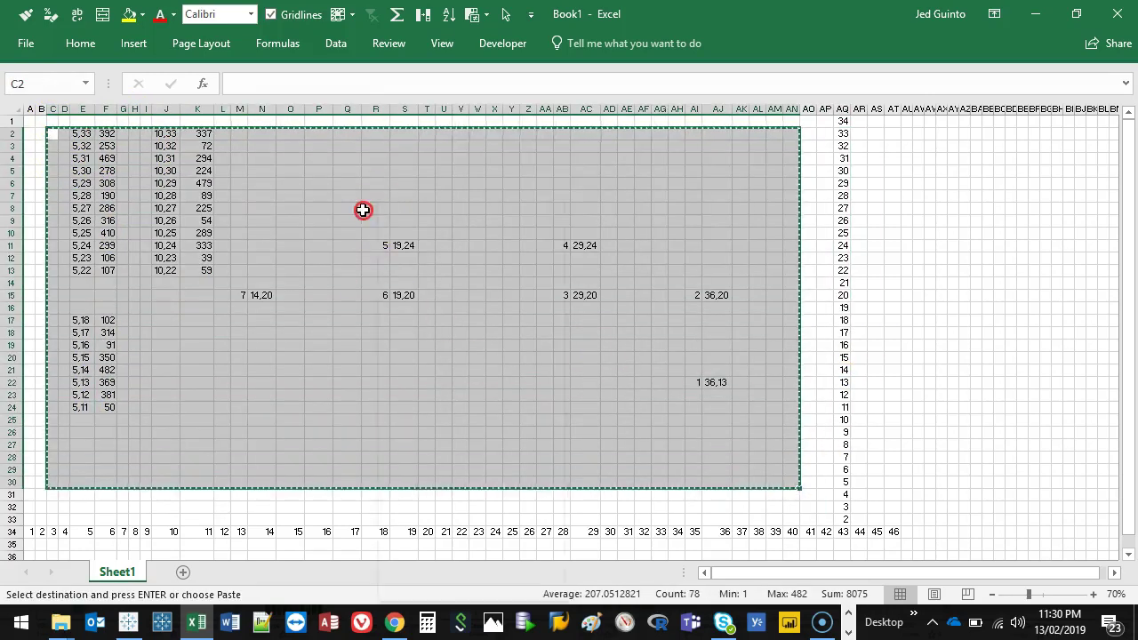
left_click(442, 278)
left_click(402, 371)
key("Escape")
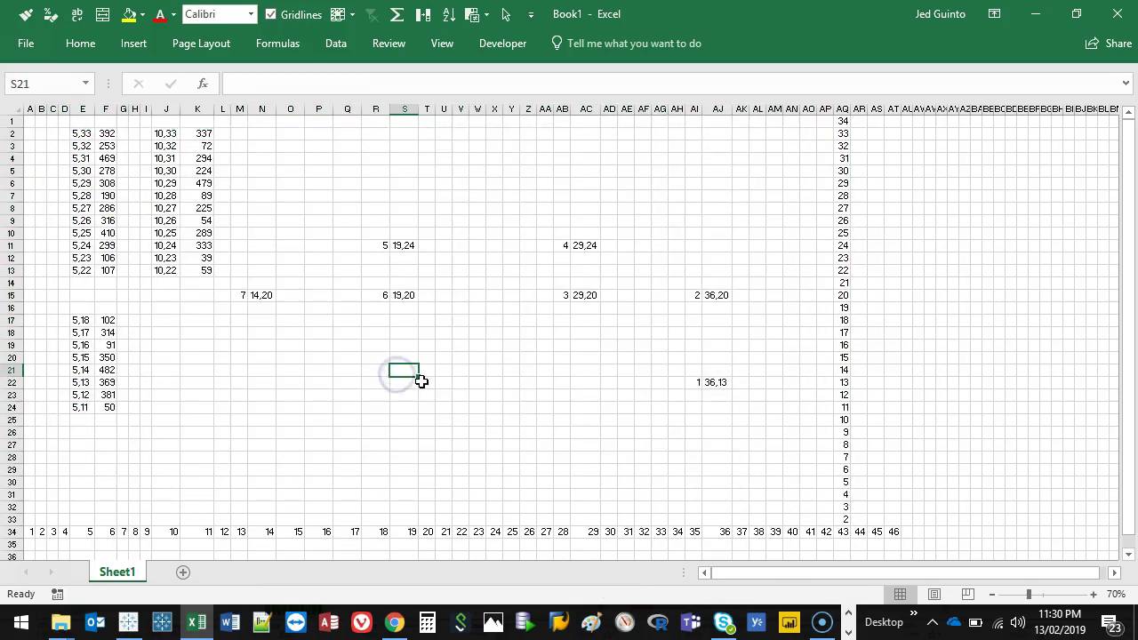
- Go through the numbered path points 1 to 7 in order and the cells beside the first bay coordinates
left_click(697, 382)
left_click(693, 295)
left_click(562, 294)
left_click(564, 244)
left_click(378, 245)
left_click(378, 295)
type("6")
left_click(231, 296)
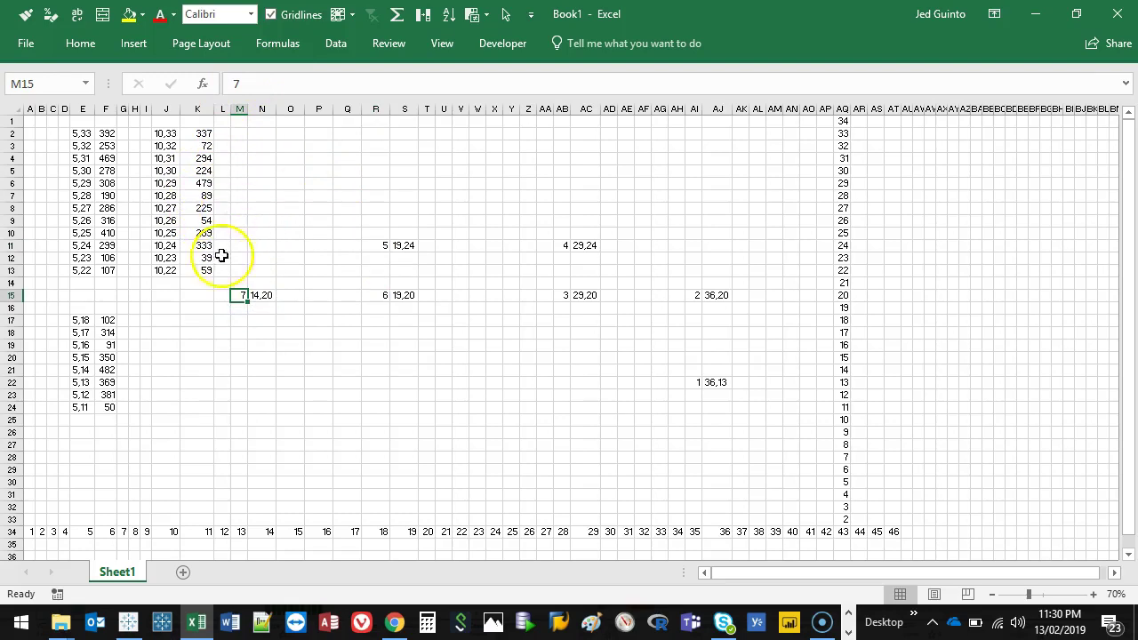
left_click_drag(64, 132, 60, 271)
left_click(291, 322)
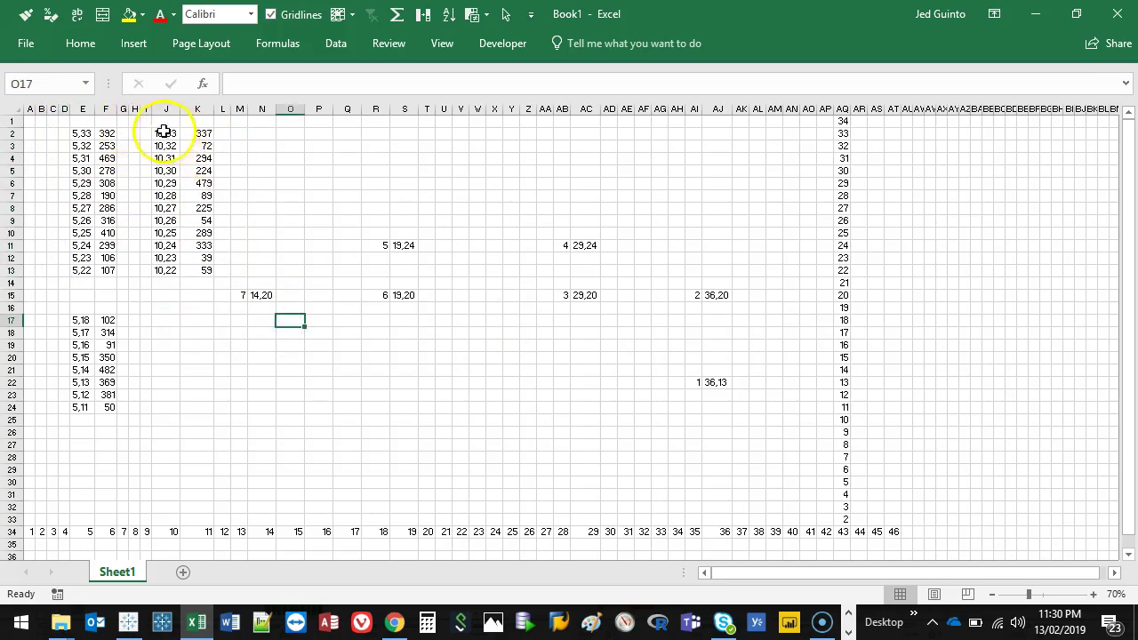
- Fill D2 to D13 with the label Bay and widen column D
left_click_drag(60, 140, 61, 254)
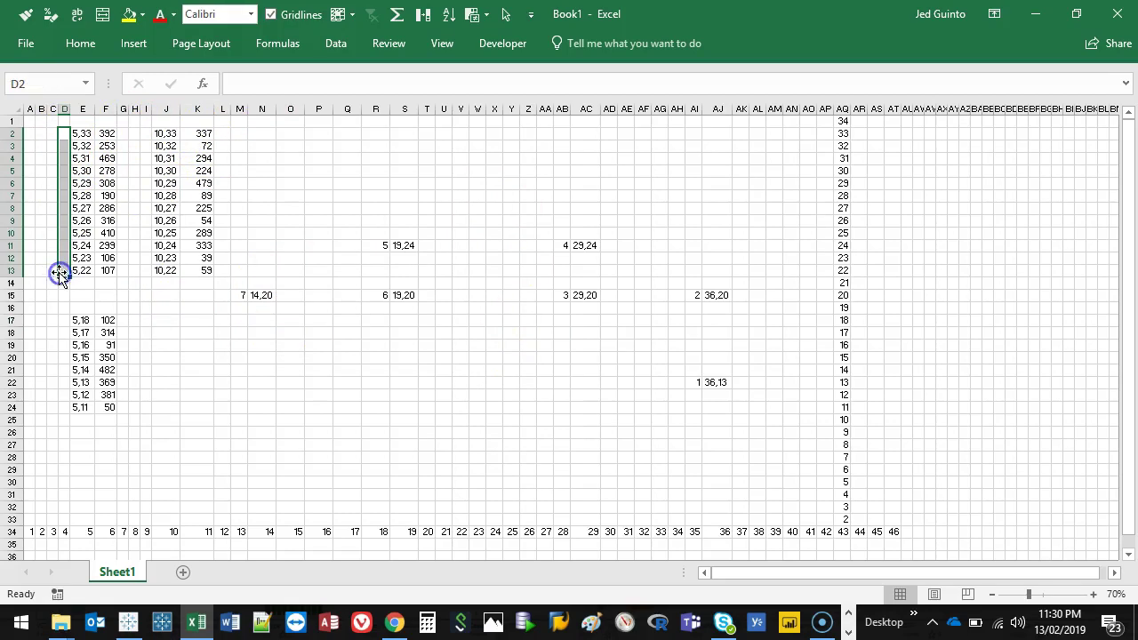
type("Bay")
key("ctrl+Return")
left_click_drag(70, 109, 81, 109)
- Copy the Bay labels from D2 to D13 into I2 to I13 and fit the width of column I
key("ctrl+c")
left_click(156, 133)
key("ctrl+v")
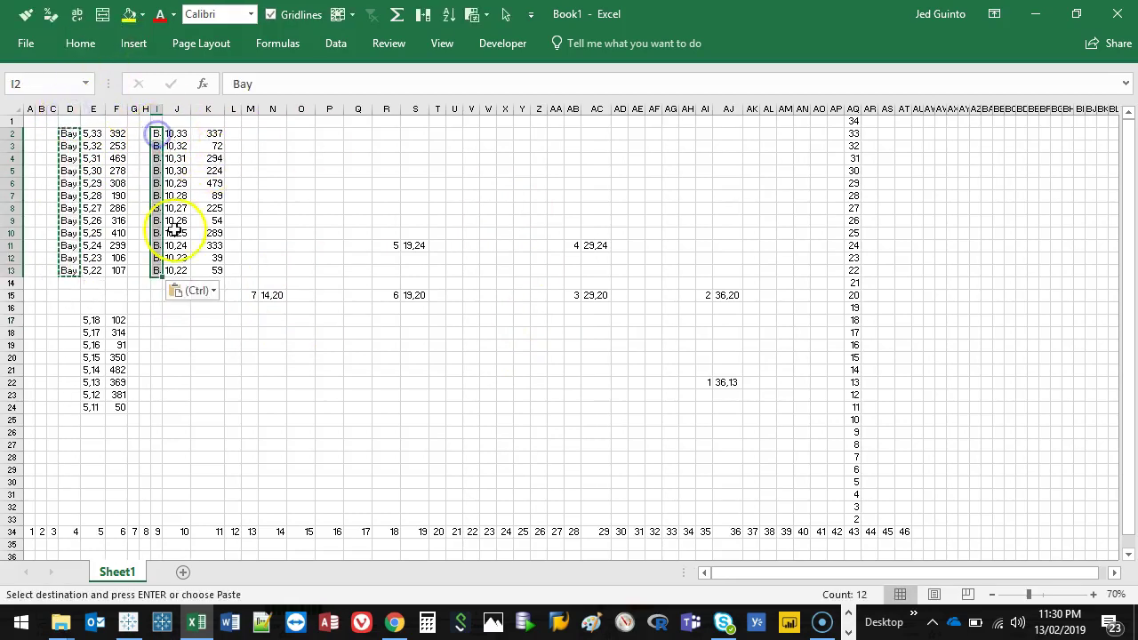
double_click(162, 108)
- Copy eight Bay labels from I2 to I9 into D17 to D24
left_click(161, 230, "shift")
left_click_drag(160, 134, 162, 220)
key("ctrl+c")
left_click(69, 321)
key("ctrl+v")
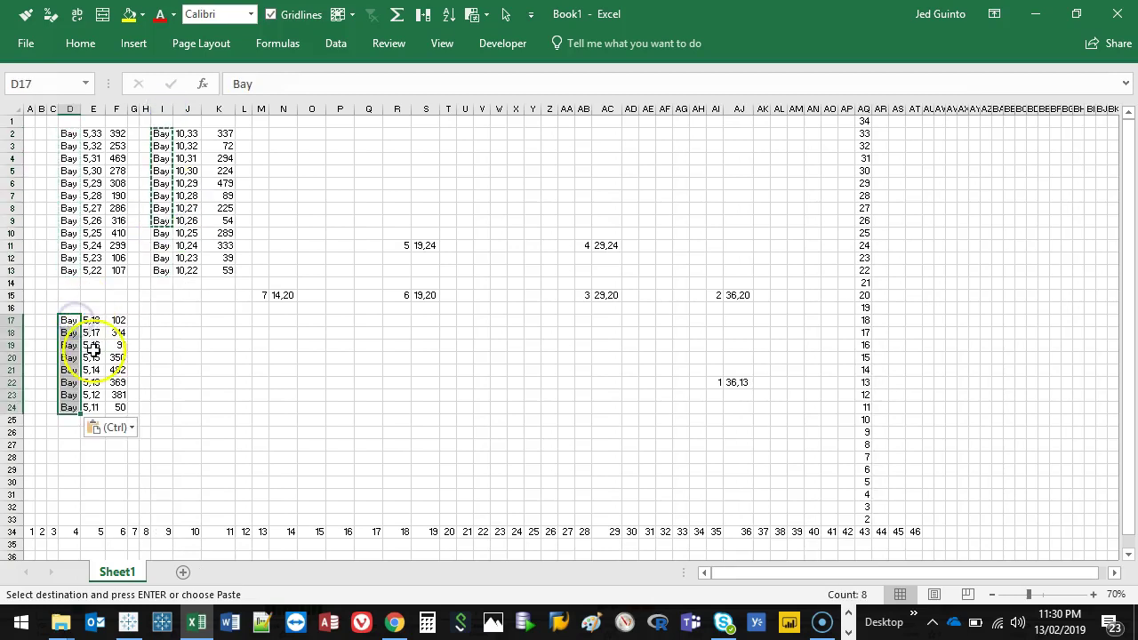
left_click(427, 393)
key("Escape")
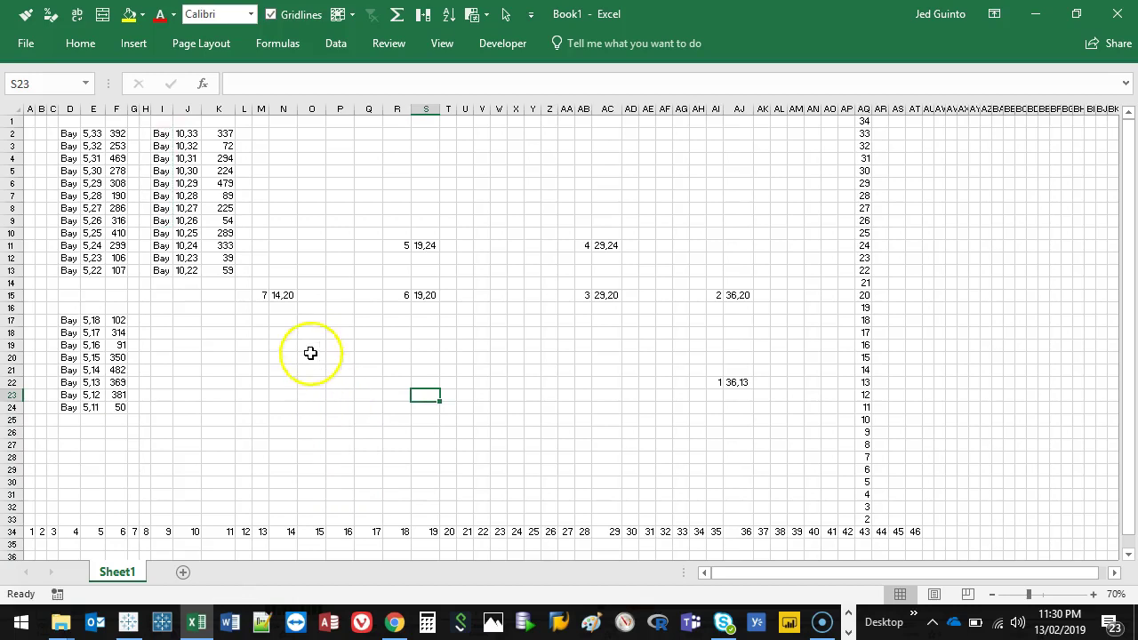
- Remove the axis numbers by deleting rows 32 to 35 and columns AQ to AS
left_click(104, 382)
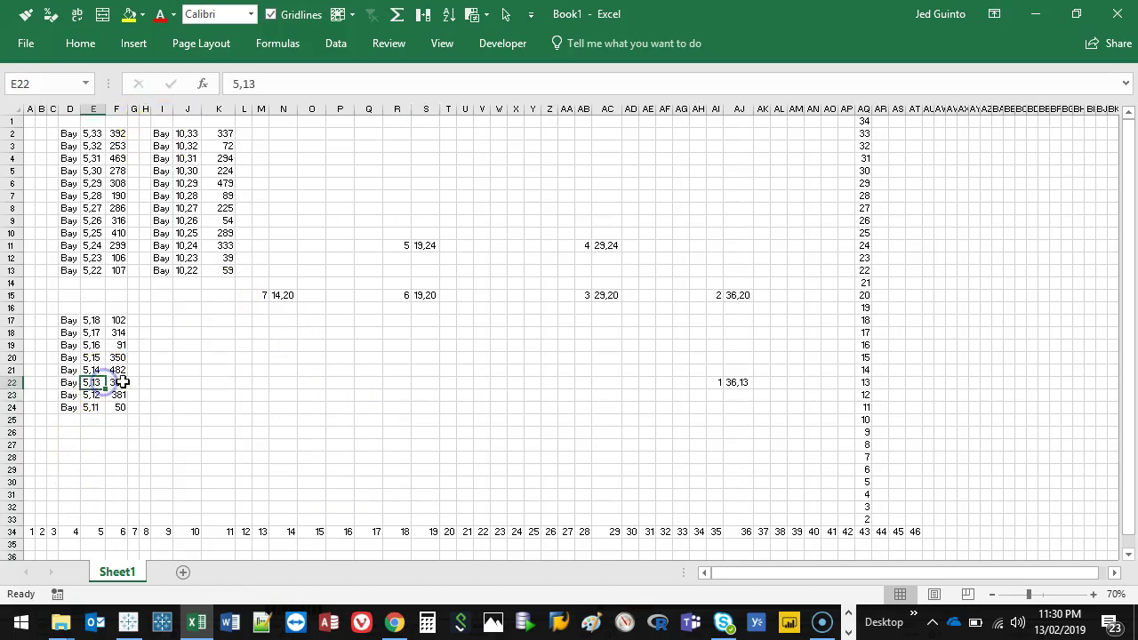
left_click_drag(98, 508, 102, 540)
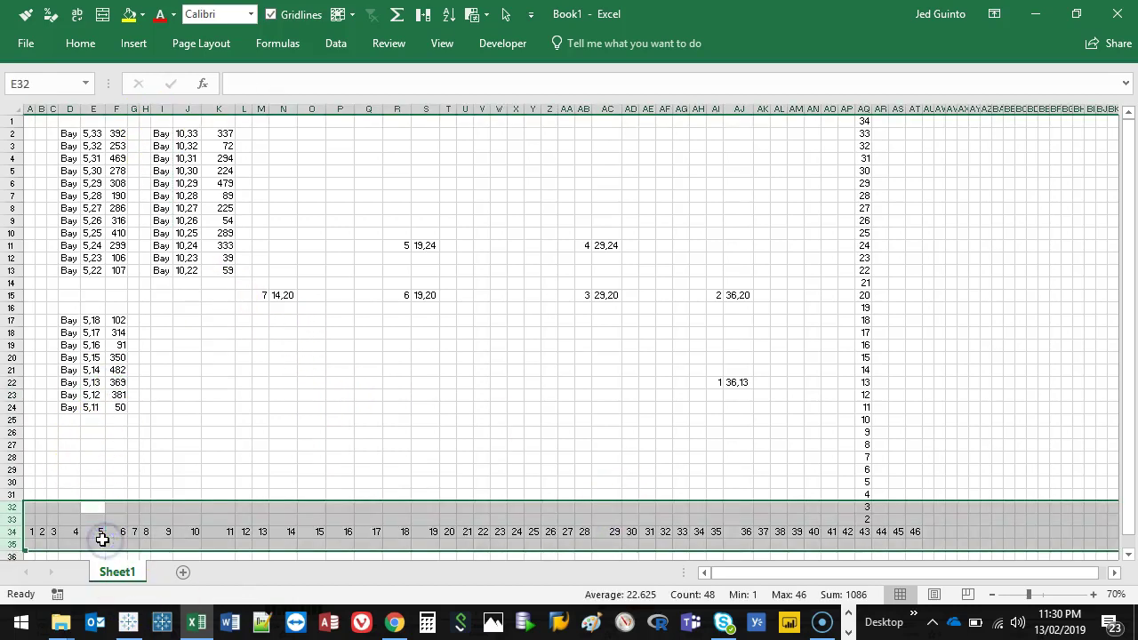
left_click_drag(863, 207, 897, 217)
key("ctrl+space")
key("ctrl+minus")
left_click(516, 350)
- Move path points 1 and 2 with their coordinates into AC2:AD2 and AC3:AD3
left_click_drag(722, 383, 734, 382)
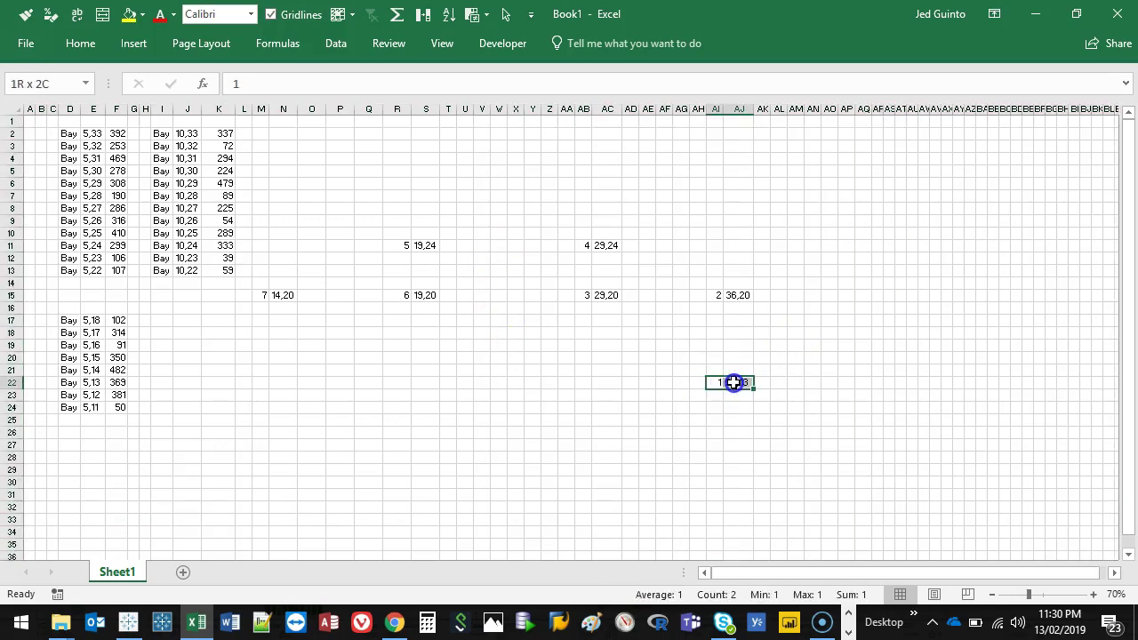
key("ctrl+x")
left_click(614, 133)
key("ctrl+v")
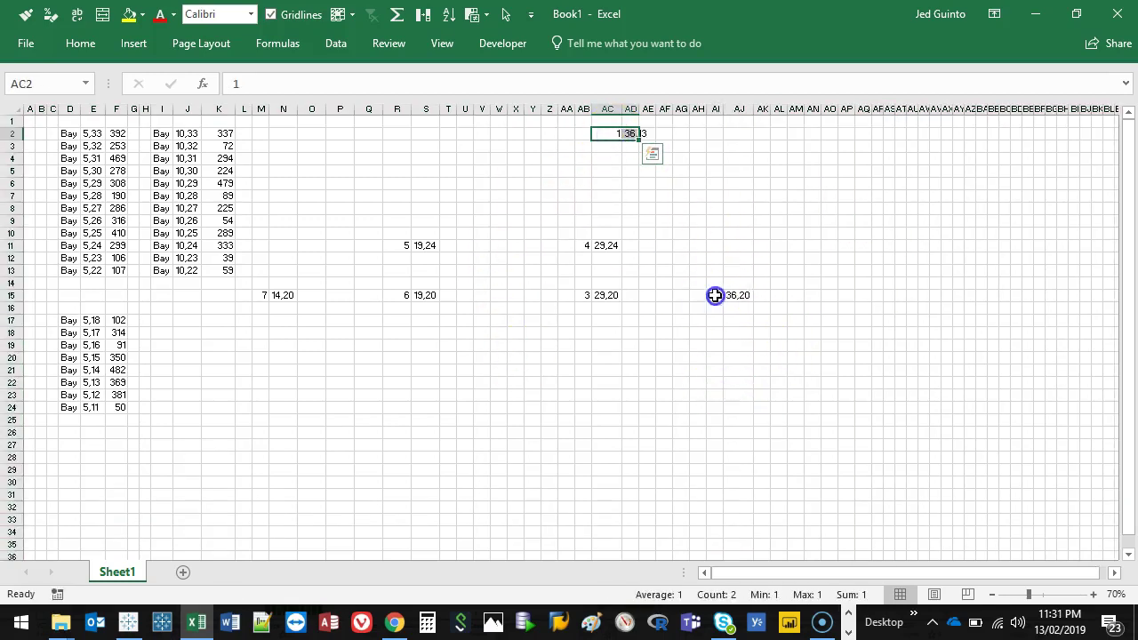
left_click_drag(717, 295, 734, 296)
key("ctrl+x")
left_click(615, 146)
key("ctrl+v")
- Move path point 4 with its coordinates into AC4:AD4 and path point 3 into AC5:AD5
left_click(592, 246)
left_click_drag(591, 246, 609, 246)
key("ctrl+x")
left_click(614, 158)
key("ctrl+v")
left_click_drag(590, 295, 609, 296)
key("ctrl+x")
left_click(615, 171)
key("ctrl+v")
- Move path points 5 and 6 with their coordinates into AC6:AD6 and AC7:AD7
left_click_drag(400, 245, 427, 246)
key("ctrl+x")
left_click(611, 180)
key("ctrl+v")
left_click_drag(407, 294, 427, 296)
key("ctrl+x")
left_click(607, 197)
key("ctrl+v")
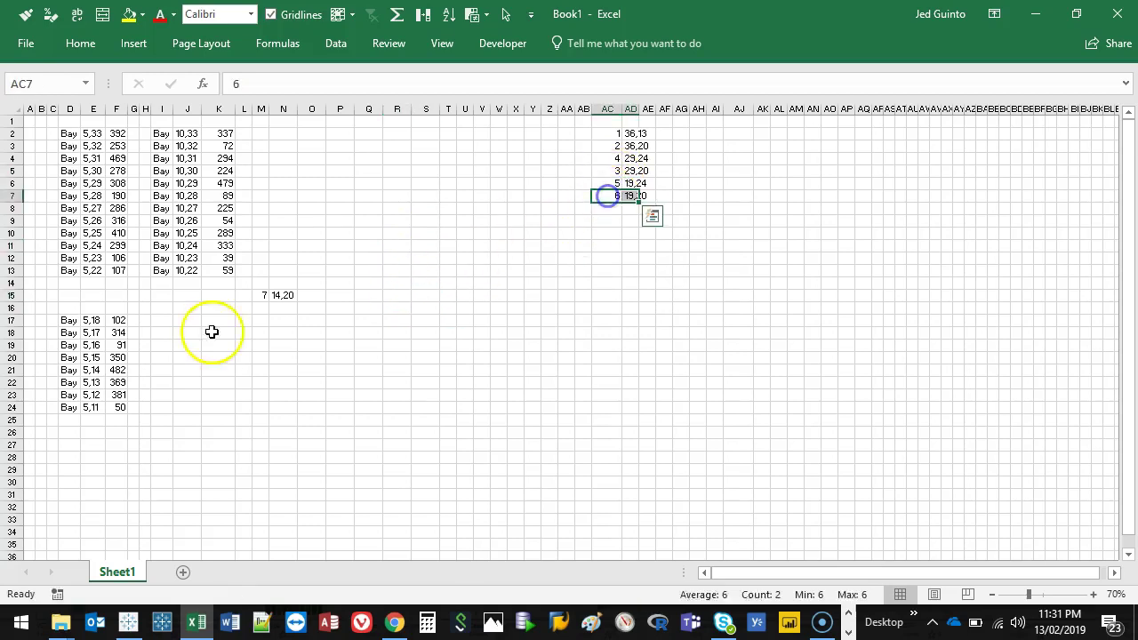
- Move path point 7 with its coordinates into AC8:AD8 and widen column AD
left_click_drag(257, 294, 277, 295)
key("ctrl+x")
left_click(607, 208)
key("ctrl+v")
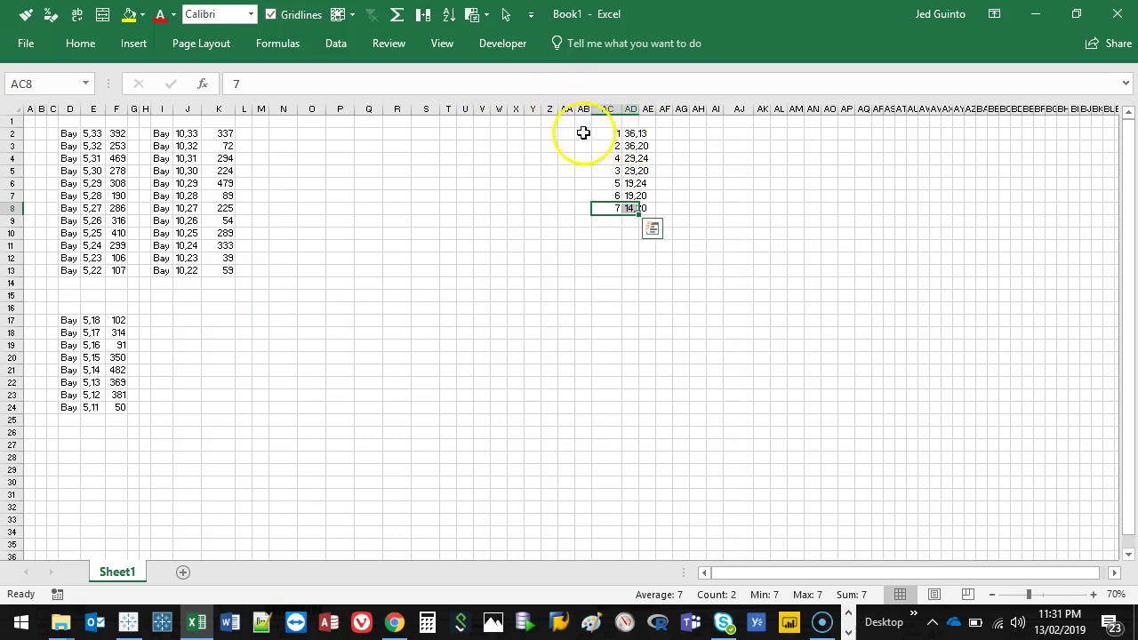
left_click(584, 133)
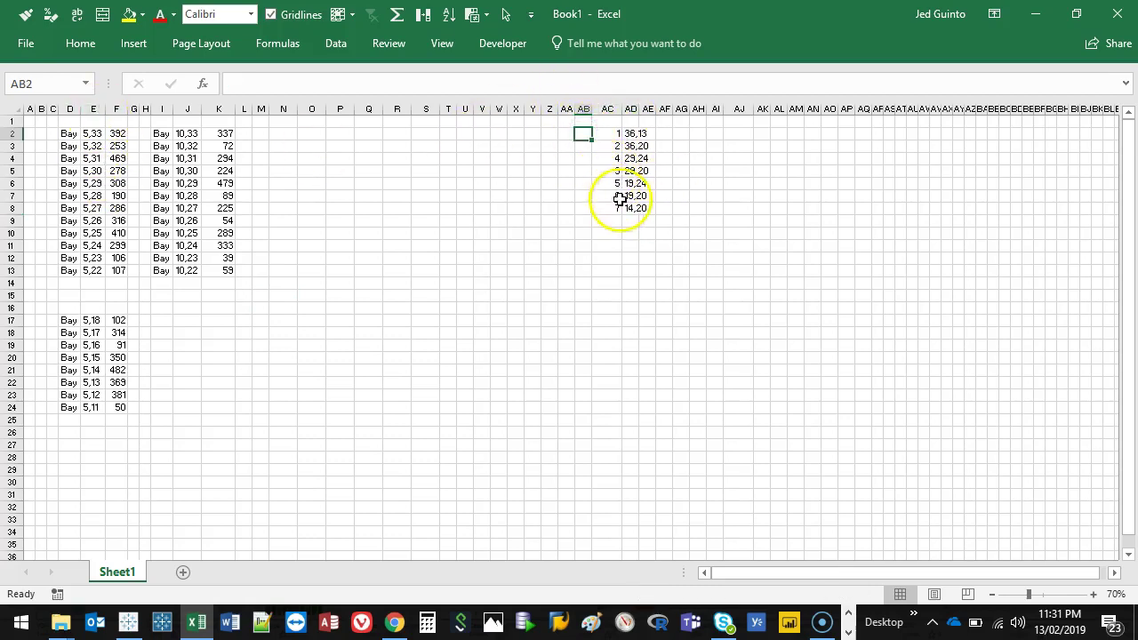
left_click_drag(640, 108, 654, 207)
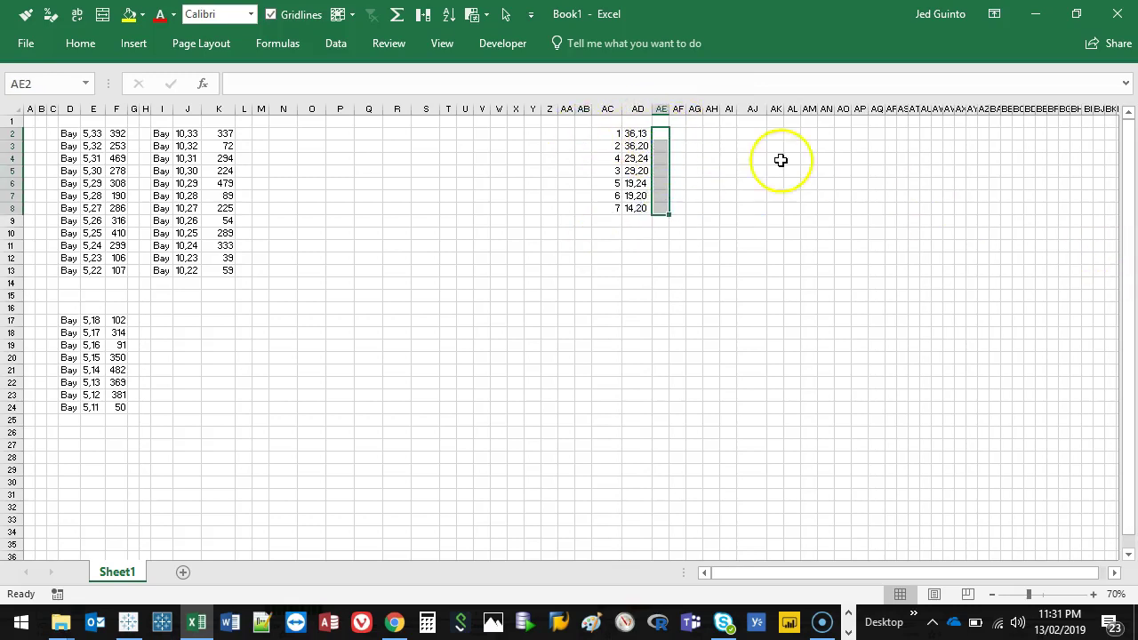
- Enter =RANDBETWEEN(1,100) in AE2 beside the coordinates of path point 1
left_click(667, 139)
type("=rand")
key("Tab")
type("1,1")
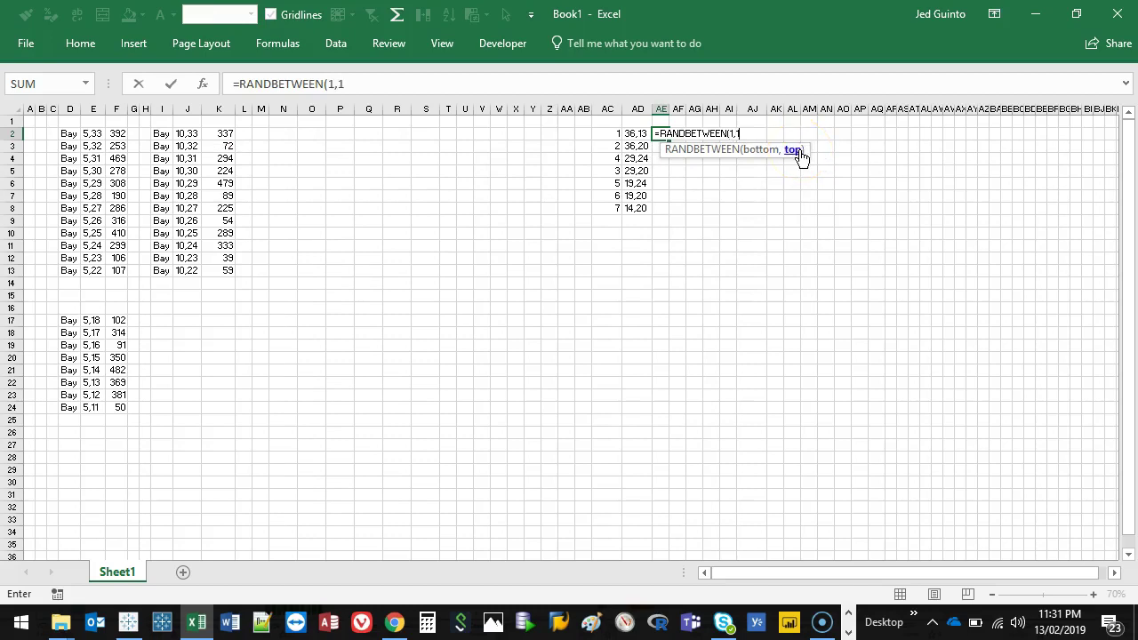
type("00")
key("Return")
left_click(669, 132)
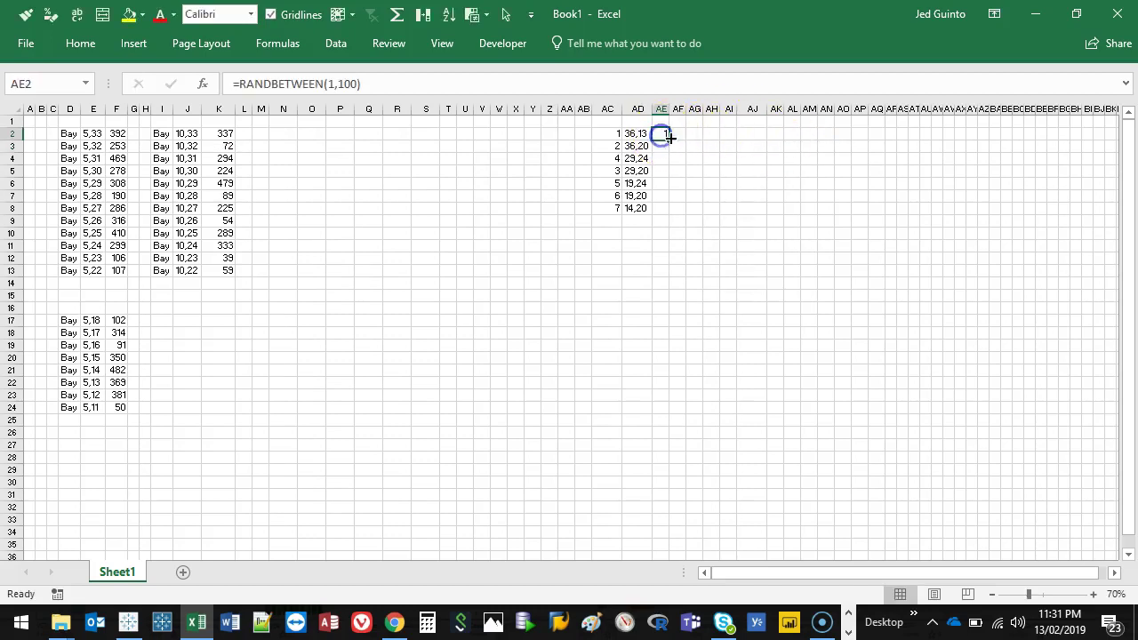
- Fill the RANDBETWEEN formula down AE2:AE8, widen column AE and convert the results to fixed values
double_click(672, 139)
left_click_drag(667, 109, 701, 109)
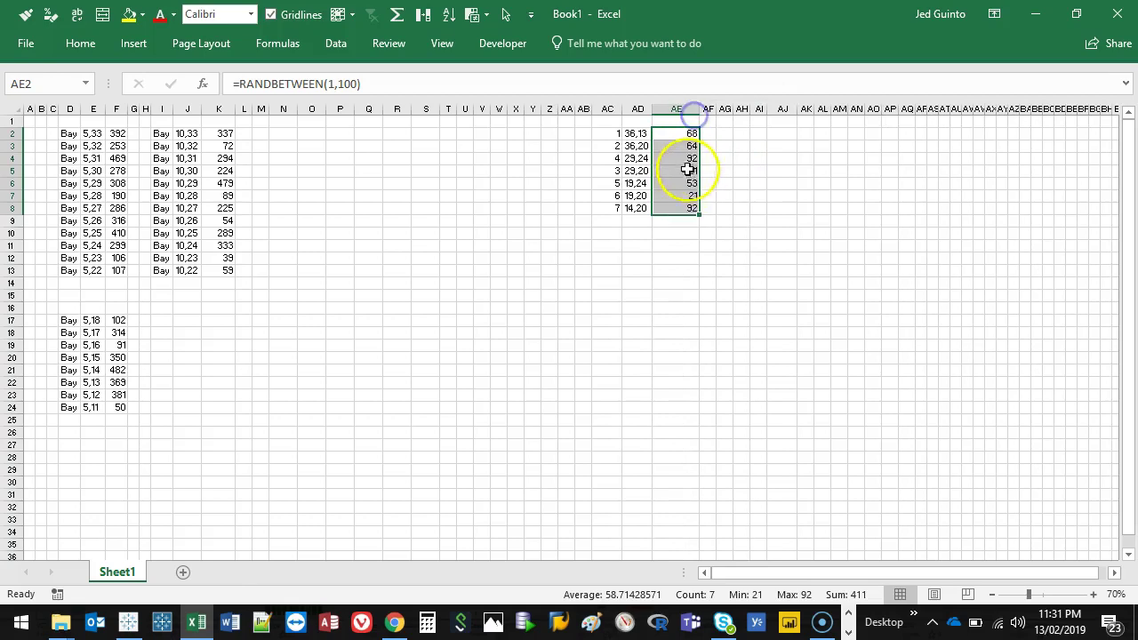
key("ctrl+c")
right_click(681, 143)
left_click(743, 224)
key("Escape")
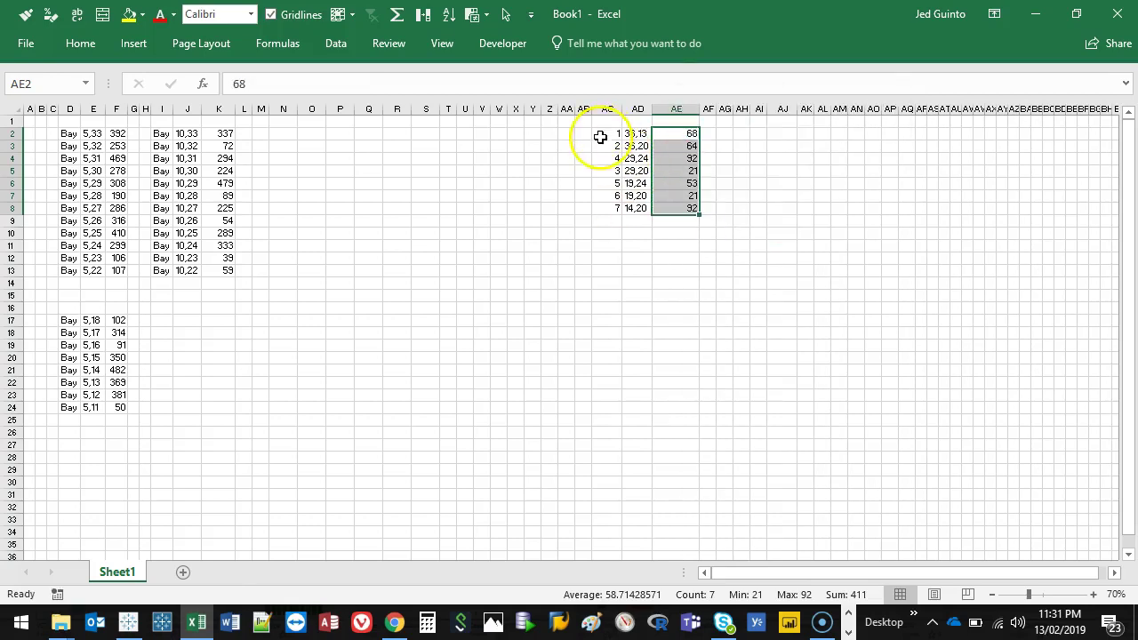
- Insert a column before the path coordinates, fill AD2:AD8 with Movement and fit the column width
left_click(637, 107)
key("ctrl+shift+plus")
left_click_drag(637, 133, 635, 204)
type("Movement")
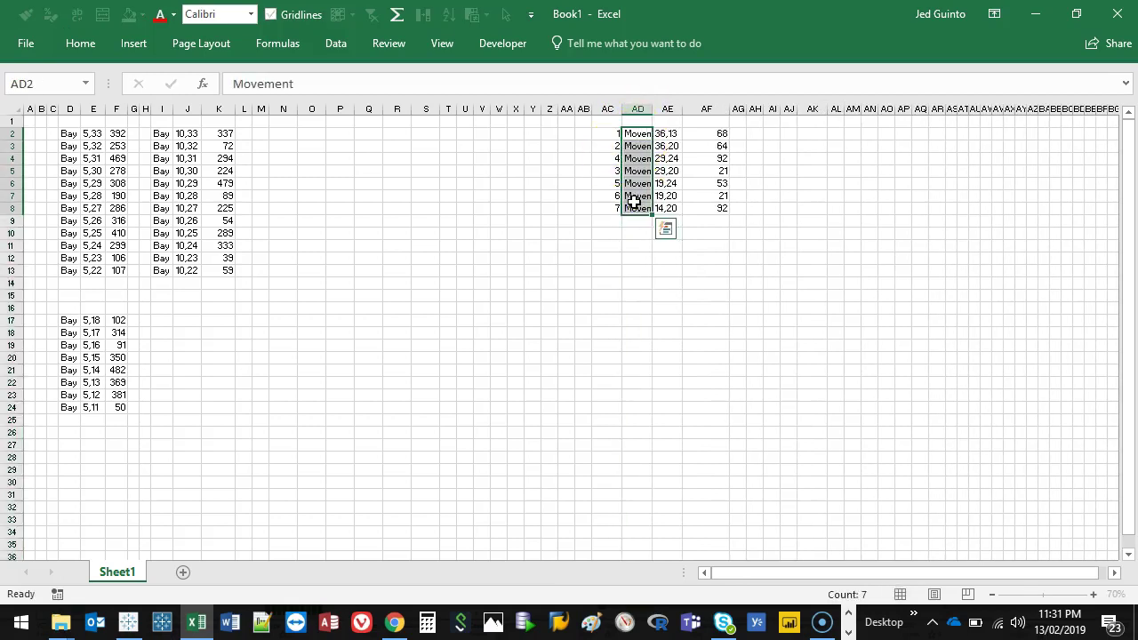
left_click(667, 135)
double_click(654, 110)
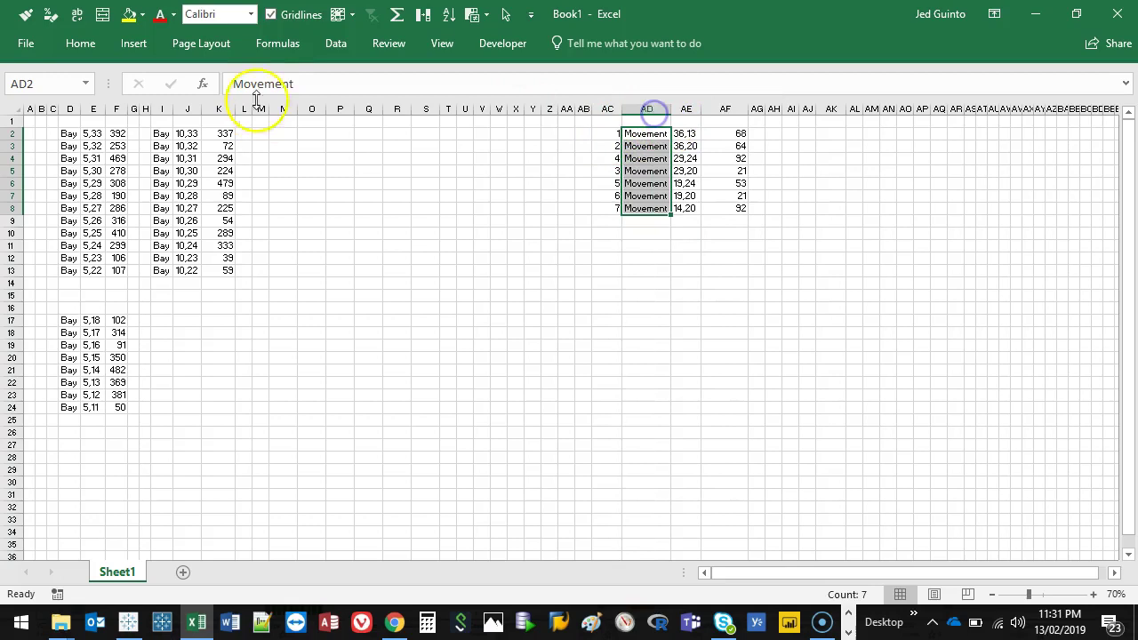
- Move the three blocks of Bay rows beneath the Movement rows, stacking them in AD9:AF40
left_click_drag(170, 136, 226, 267)
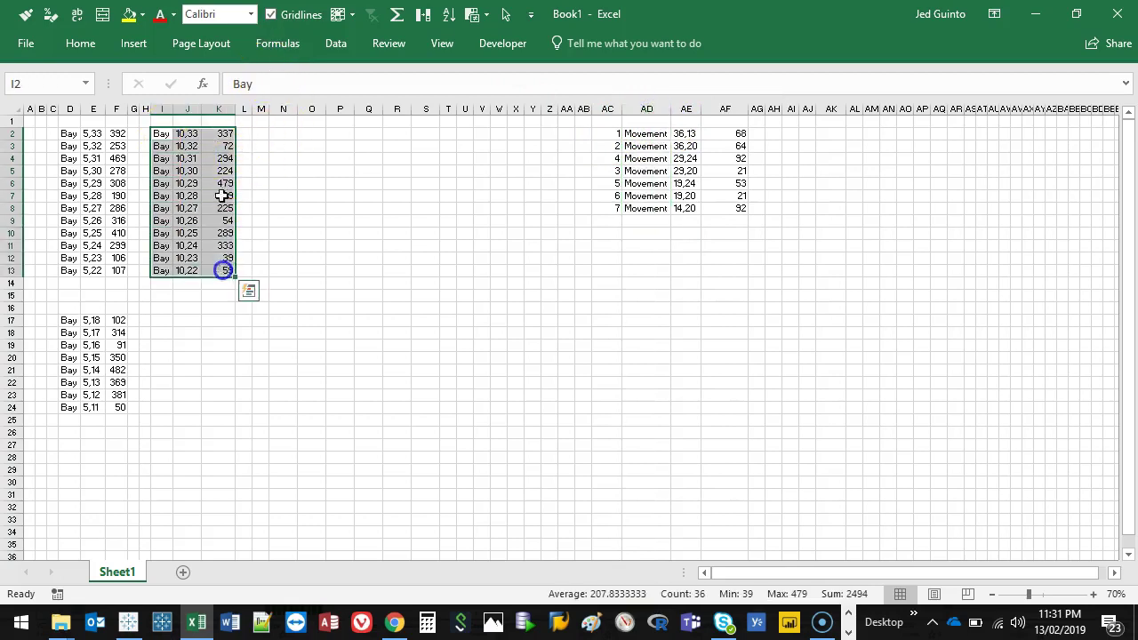
left_click_drag(199, 130, 686, 220)
left_click_drag(71, 134, 673, 370)
left_click_drag(77, 320, 117, 407)
left_click_drag(97, 315, 685, 519)
left_click(831, 295)
left_click(608, 221)
scroll(648, 313, "down", 1)
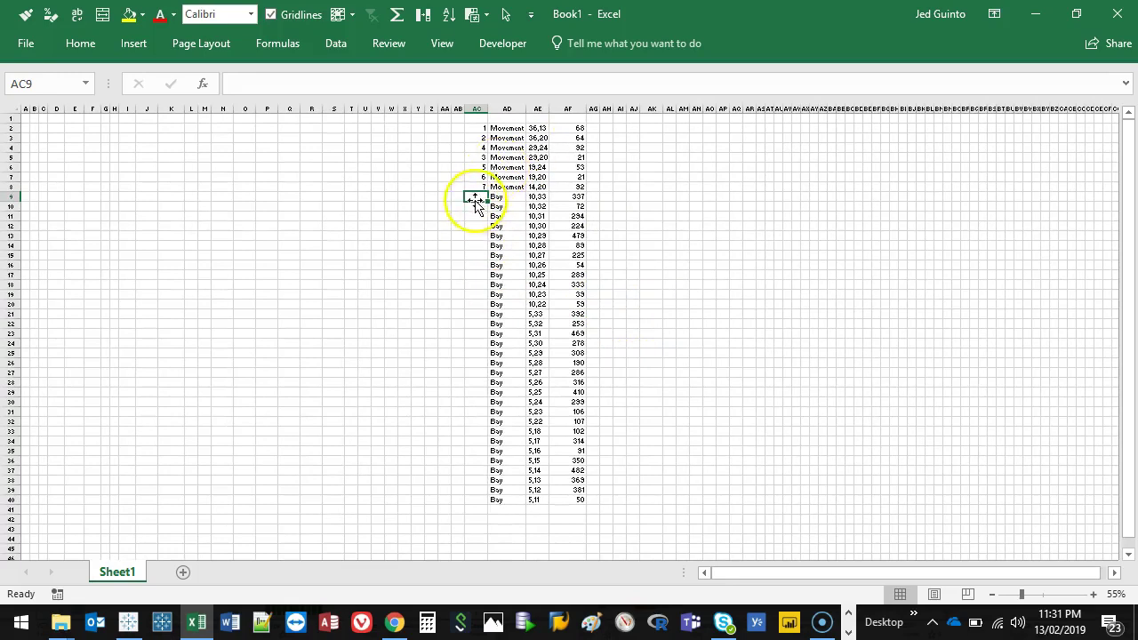
- Move the combined table in AC2:AF40 to A1, and from there to cell A1 of a new sheet
left_click(754, 361)
left_click_drag(486, 127, 573, 502)
key("ctrl+c")
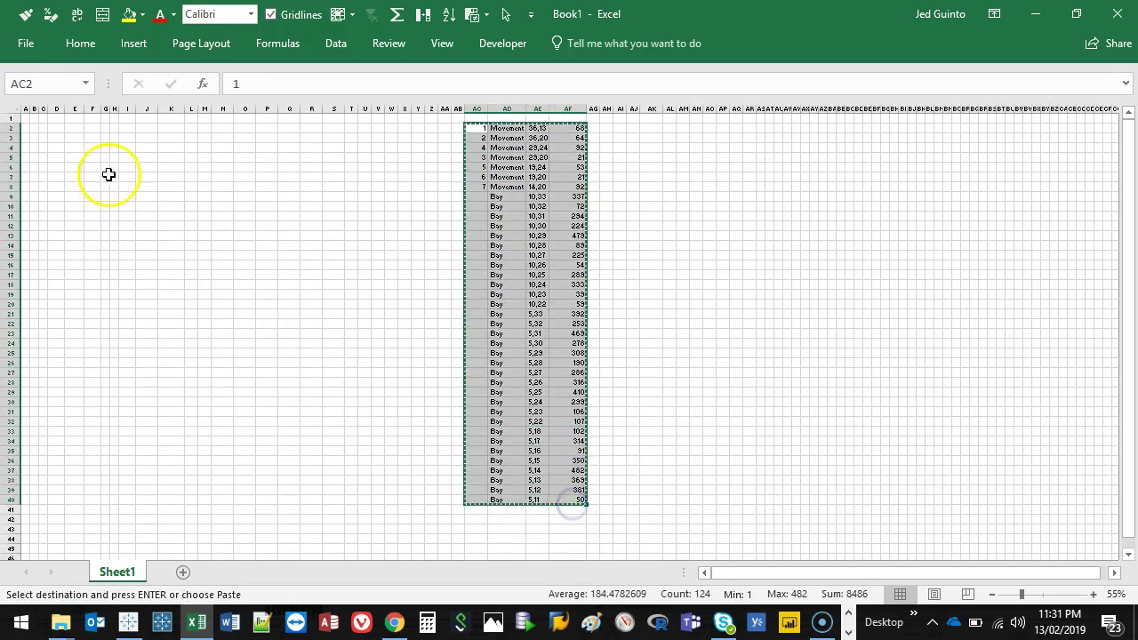
left_click(27, 118)
key("ctrl+v")
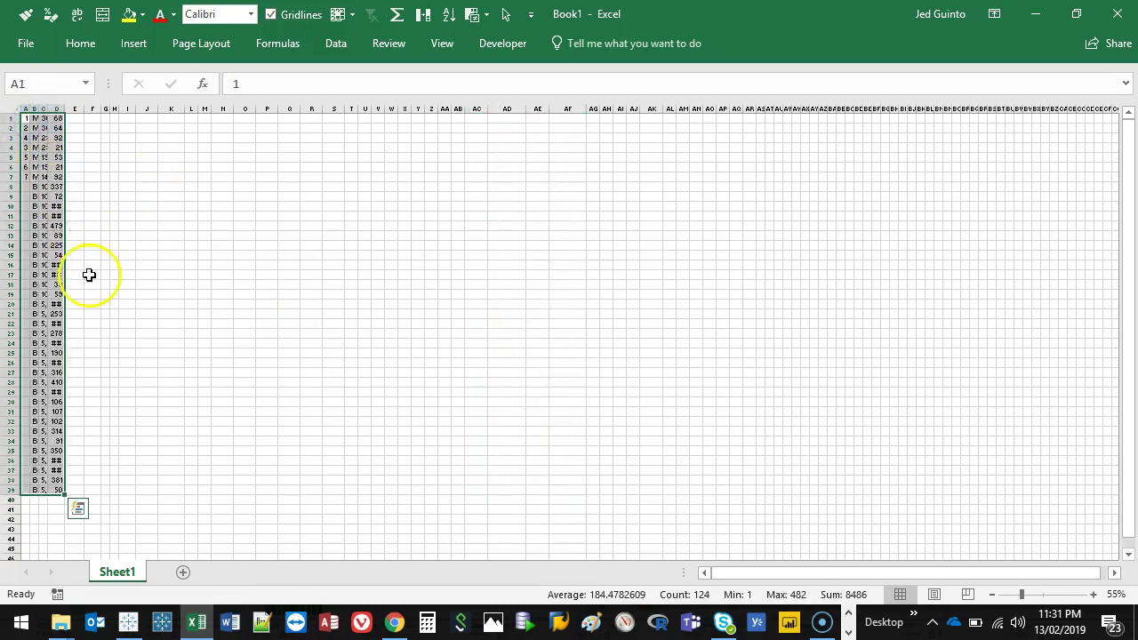
key("ctrl+c")
left_click(184, 572)
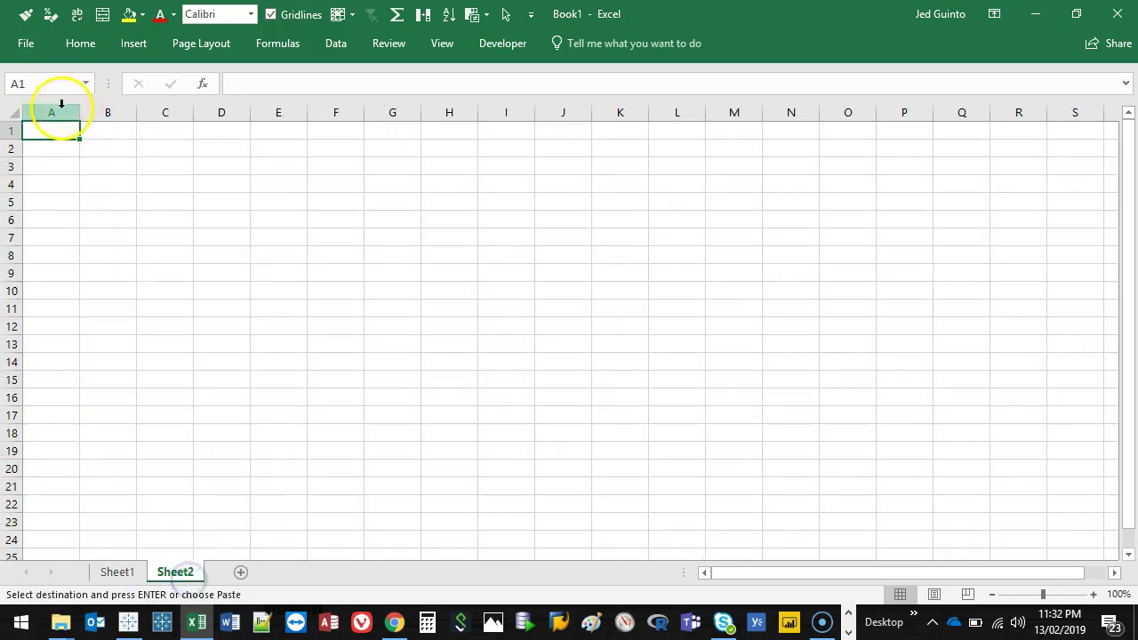
key("Return")
- Delete the emptied Sheet1 from the workbook
right_click(140, 577)
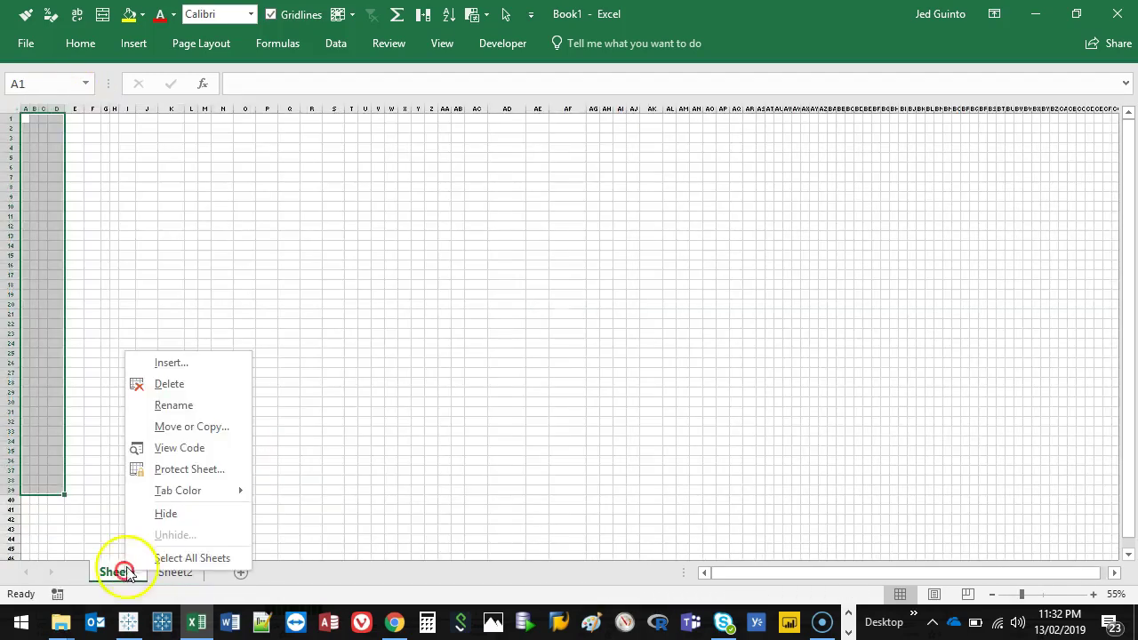
left_click(196, 385)
left_click(533, 363)
- Insert a blank row above the data and enter the headings Track in A1, Type in B1 and Minutes Spent in D1
left_click(95, 254)
left_click(63, 129)
key("shift+space")
key("ctrl+shift+plus")
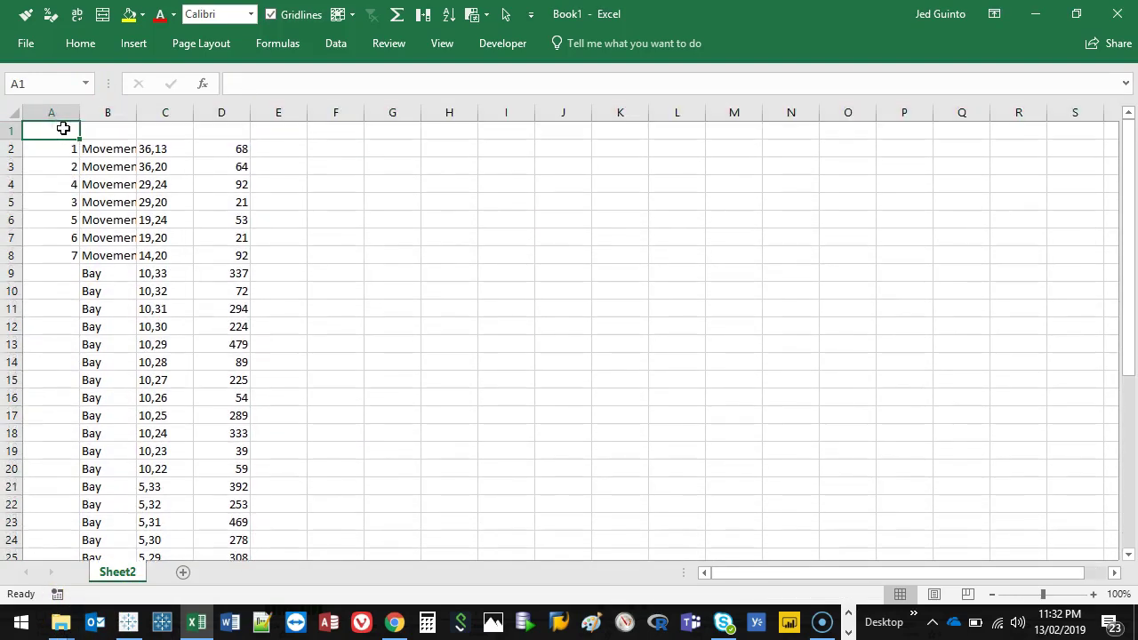
type("Track")
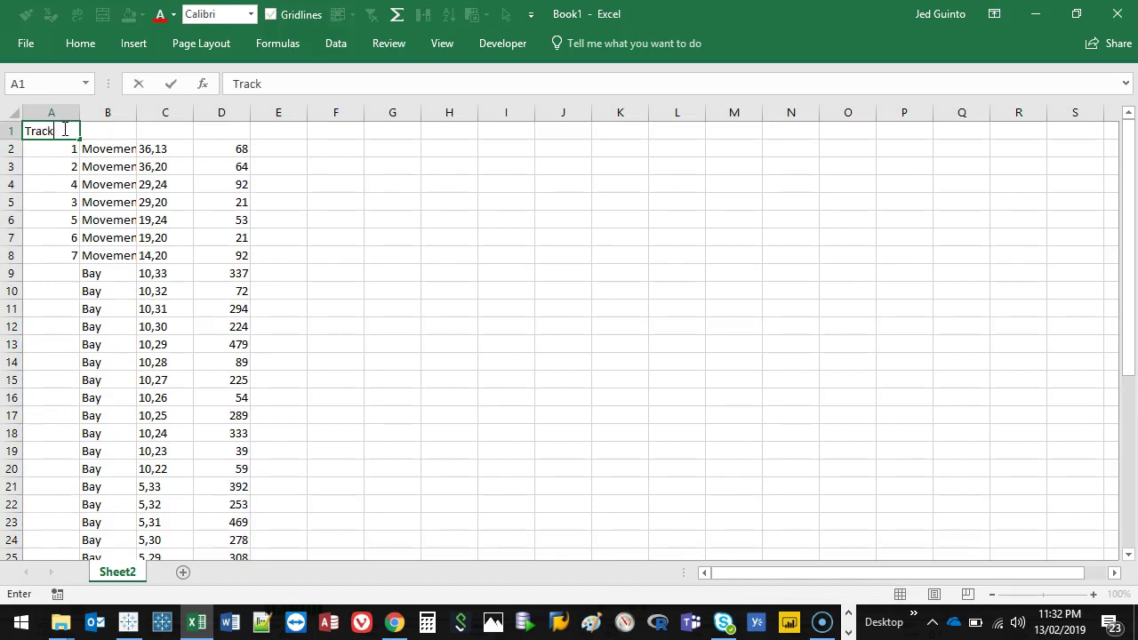
key("Tab")
type("Type")
key("Tab")
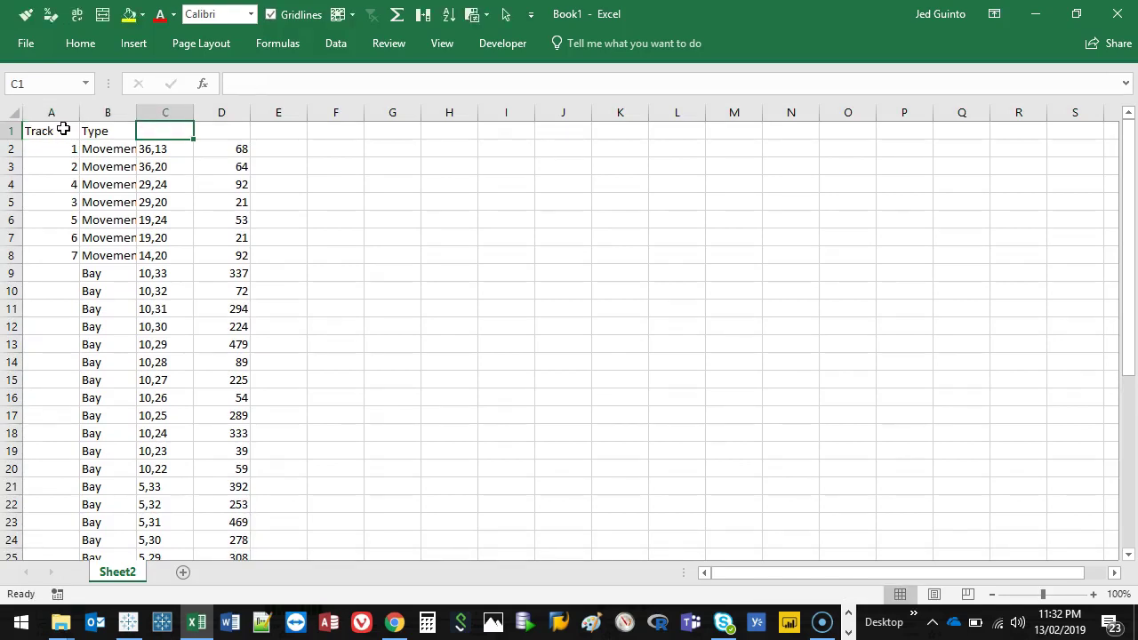
left_click(227, 131)
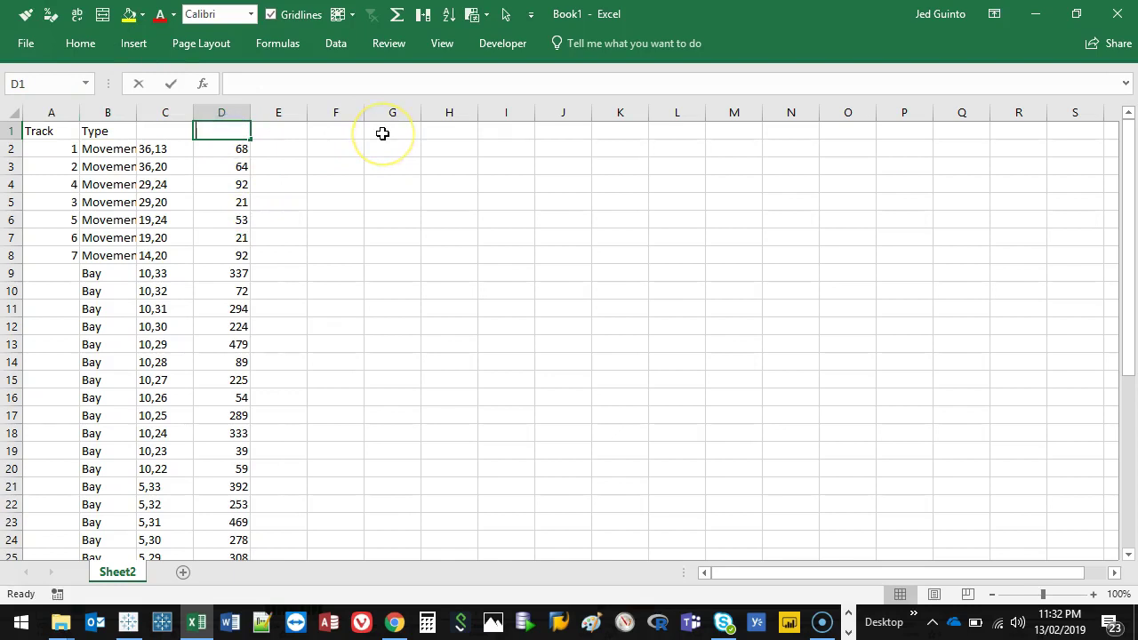
type("Minutes SPent")
key("Return")
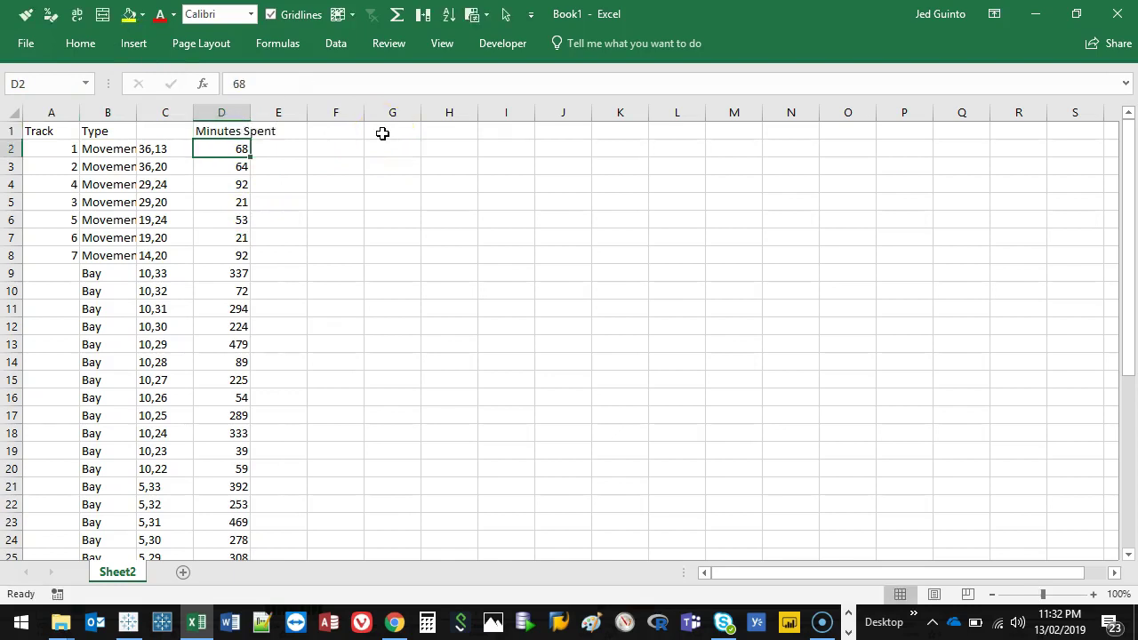
- Move the coordinate column after the Minutes Spent column and widen it
left_click(165, 112)
key("ctrl+c")
left_click_drag(200, 145, 310, 122)
- Split the coordinates in D2:D40 into two columns with Text to Columns, using the comma as delimiter
left_click_drag(254, 151, 253, 250)
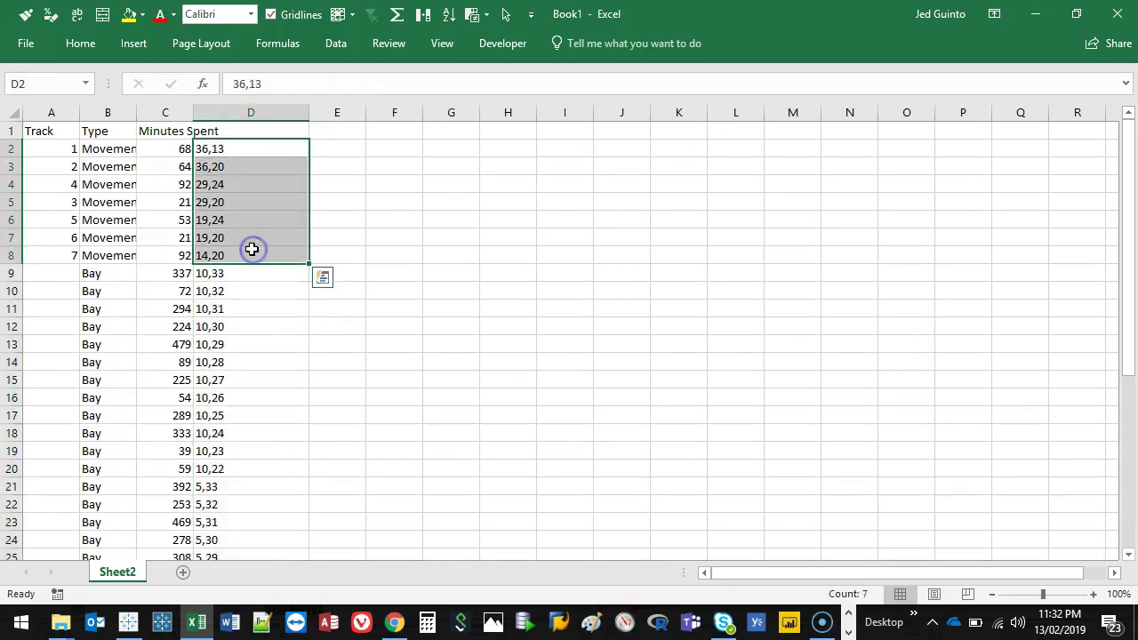
key("ctrl+shift+Down")
scroll(258, 258, "down", 3)
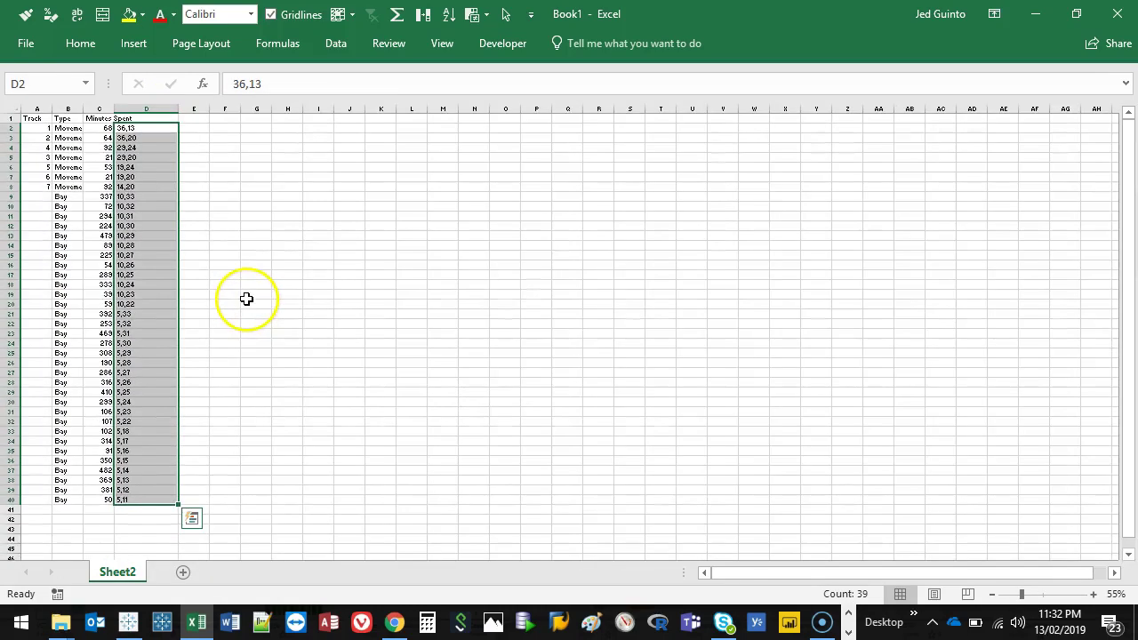
double_click(336, 42)
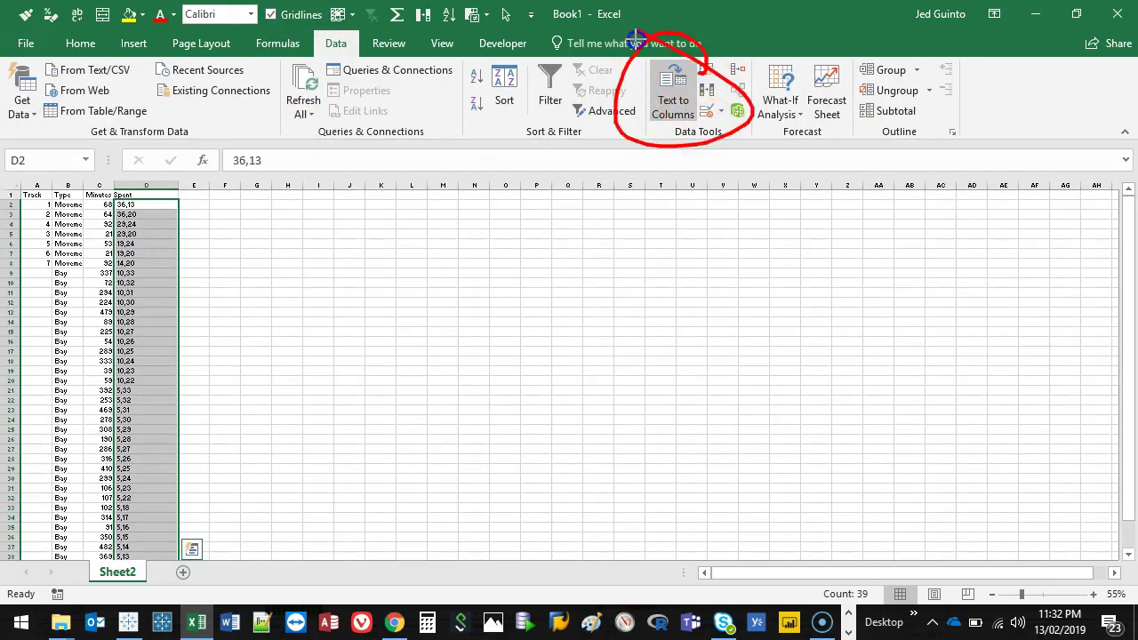
left_click(674, 85)
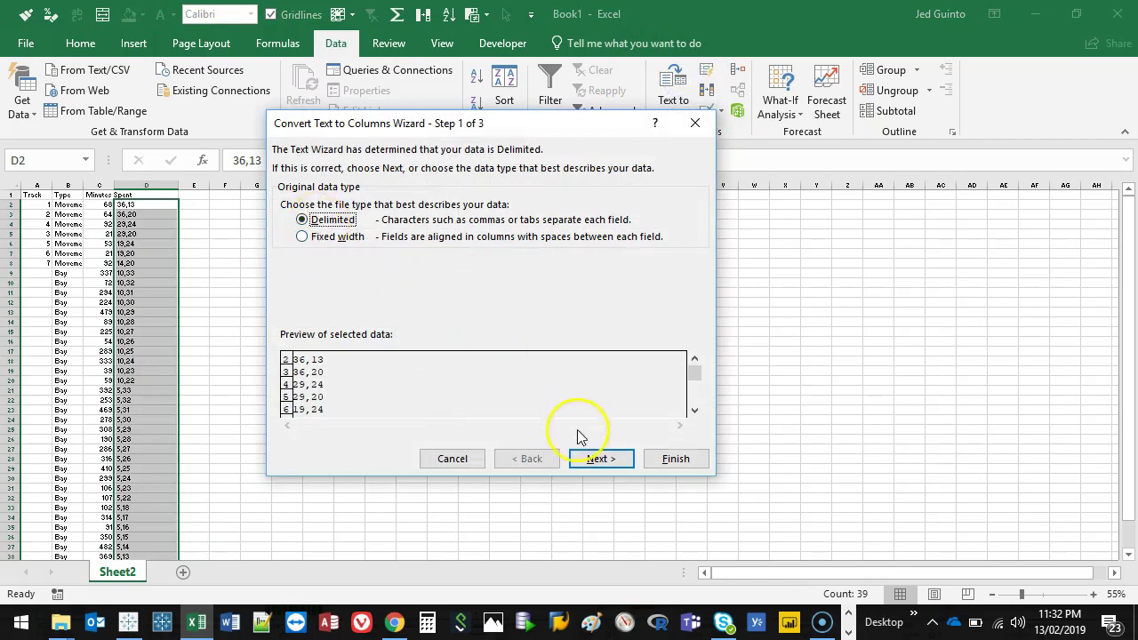
left_click(598, 458)
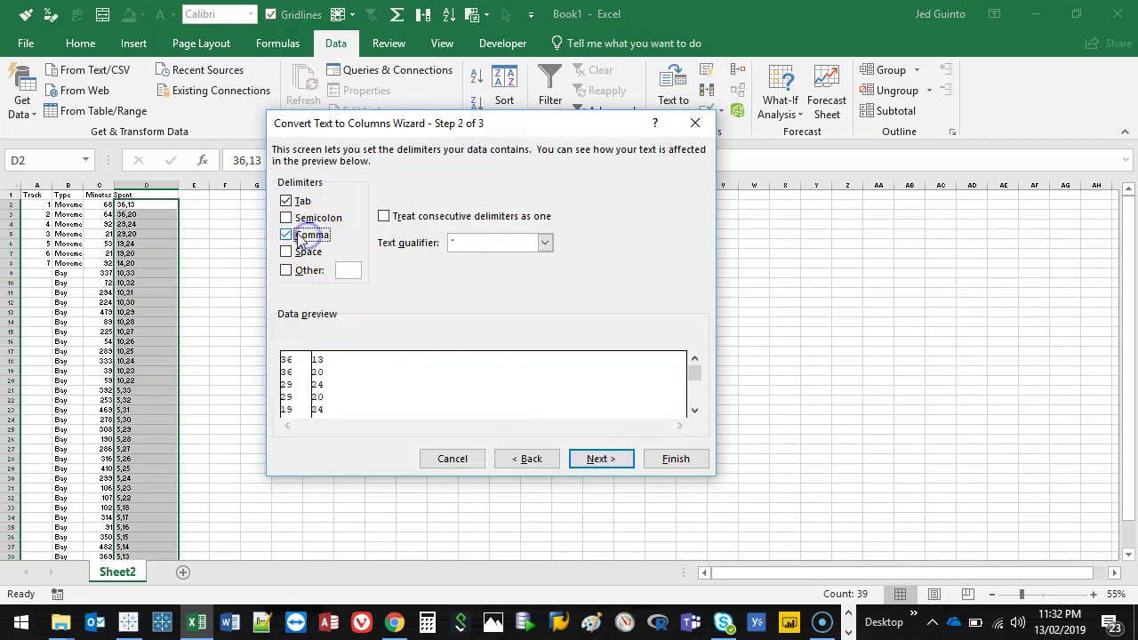
left_click(597, 458)
left_click(668, 458)
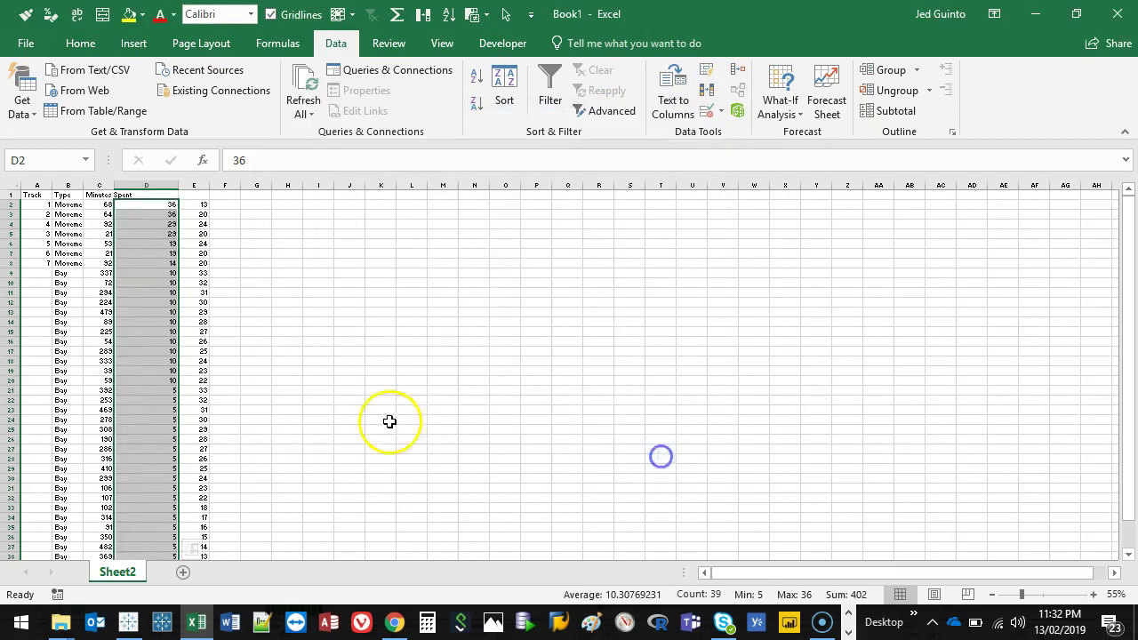
- Enter the headings X in D1 and Y in E1 above the split coordinates
left_click(157, 193)
key("Right")
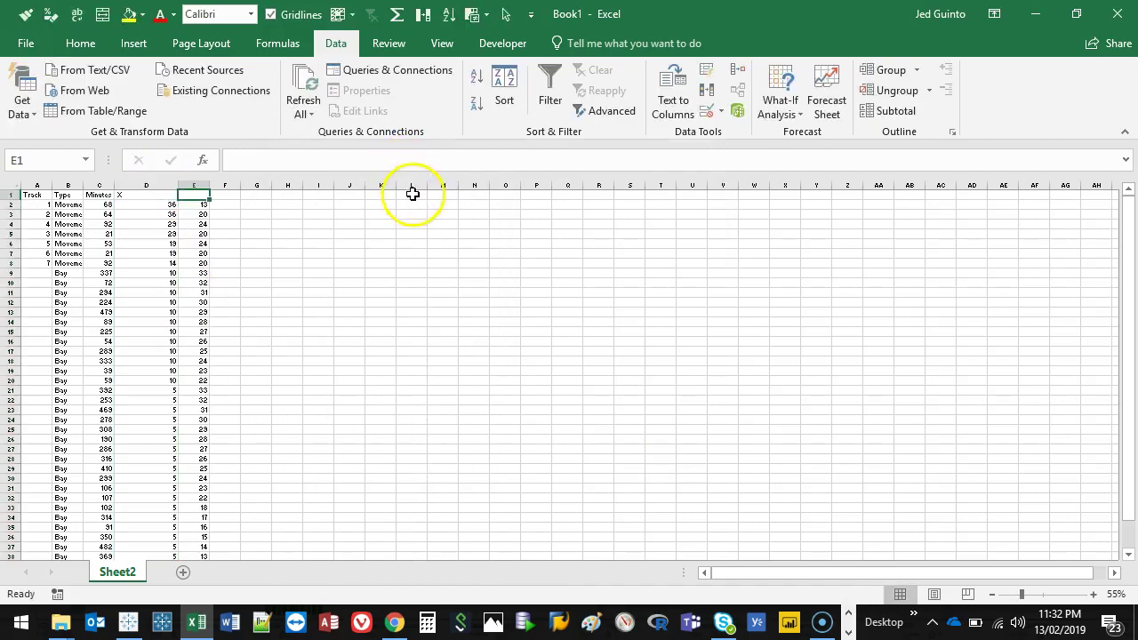
type("Y")
left_click(352, 250)
- Fit the widths of columns A to E to their contents and centre their cells
left_click_drag(201, 185, 36, 185)
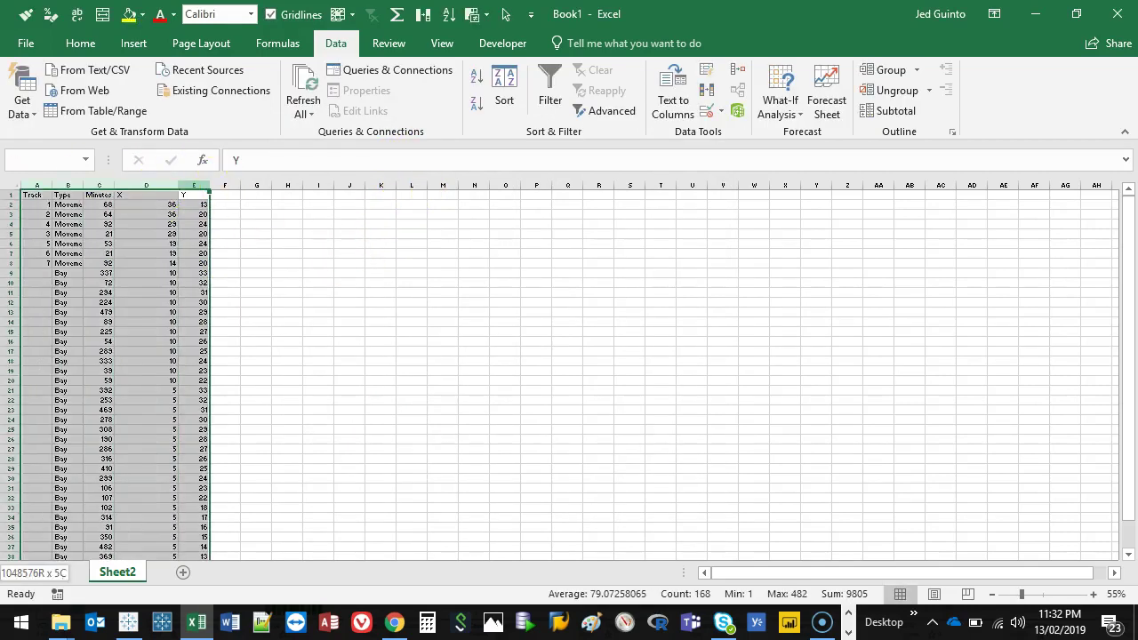
double_click(52, 185)
left_click(78, 43)
left_click(293, 105)
left_click(305, 279)
left_click(140, 303)
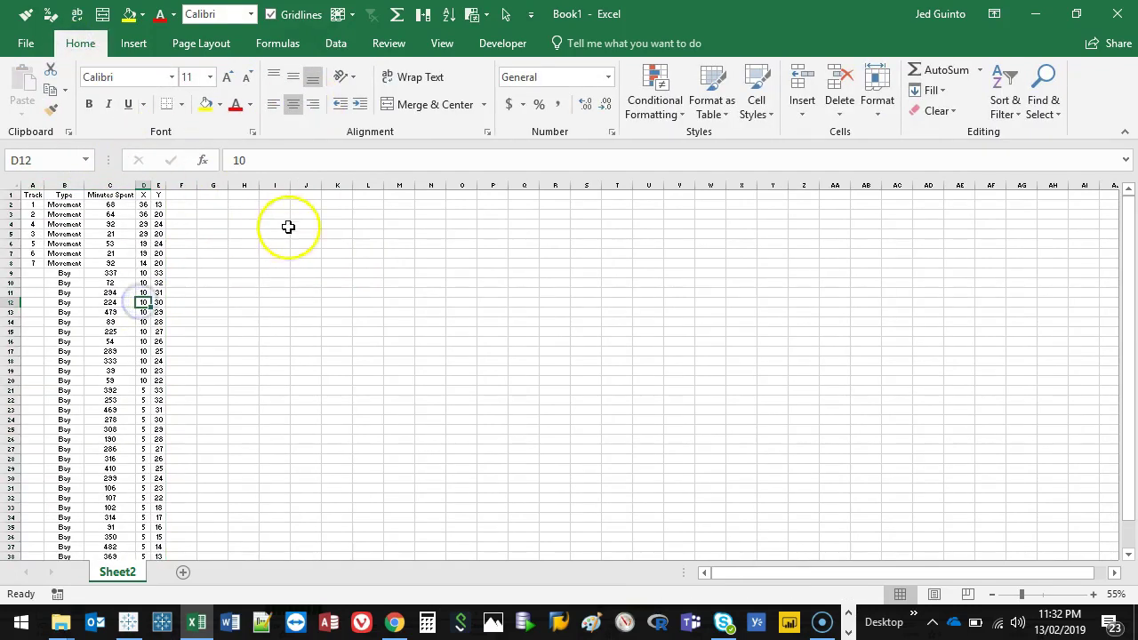
- Save the workbook as Factory Time in the Downloads folder
left_click(216, 305)
key("ctrl+s")
key("Escape")
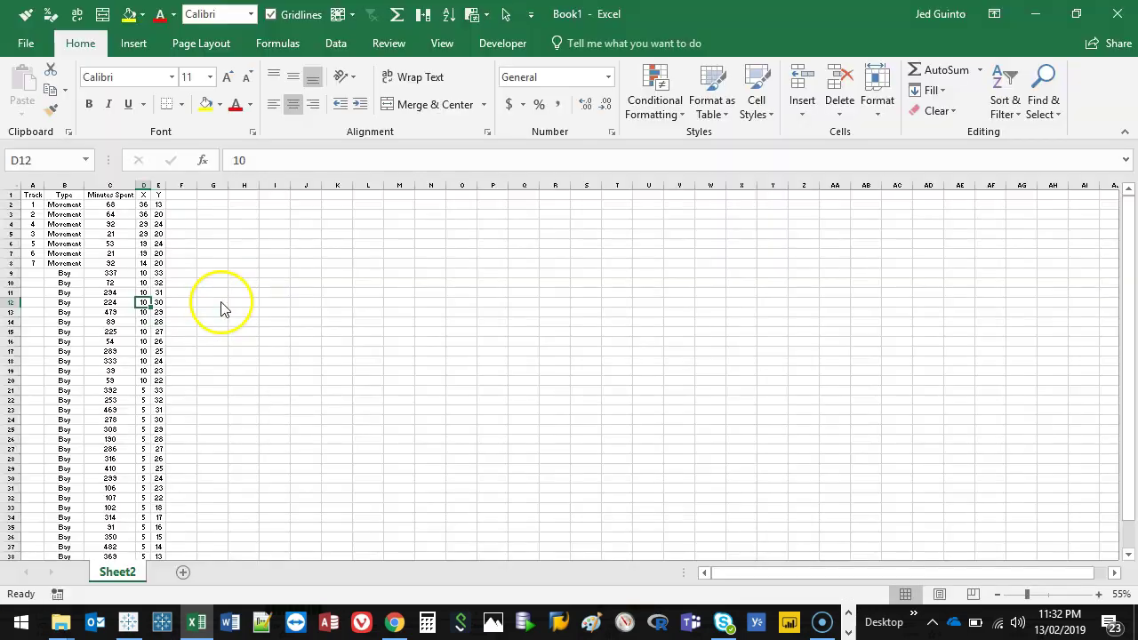
key("F12")
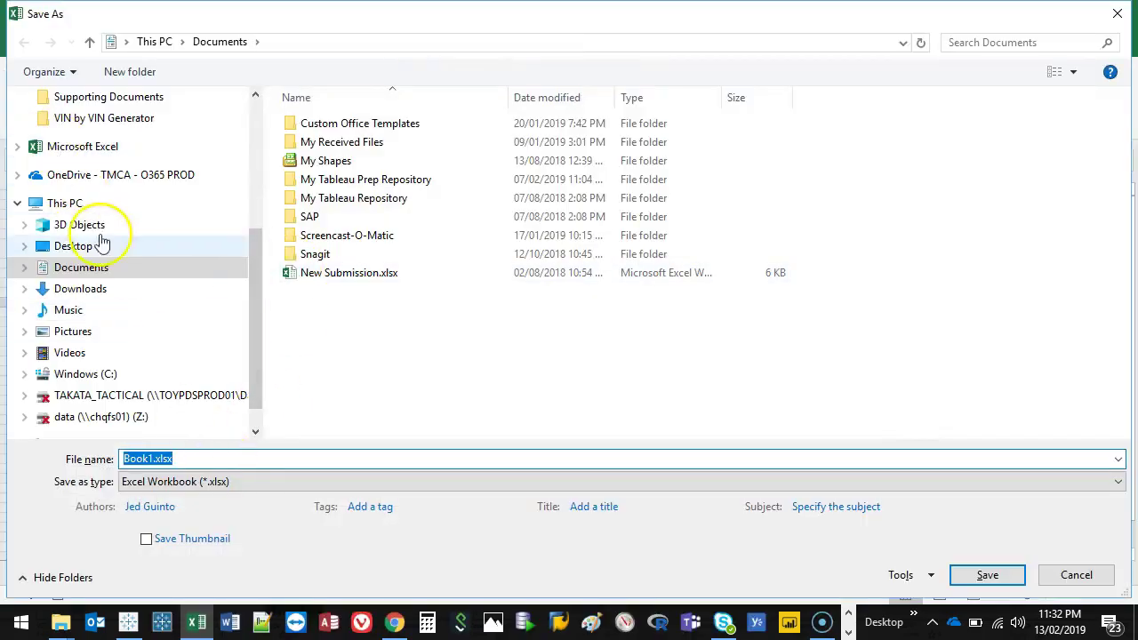
left_click(101, 292)
left_click(285, 458)
type("Factory Time")
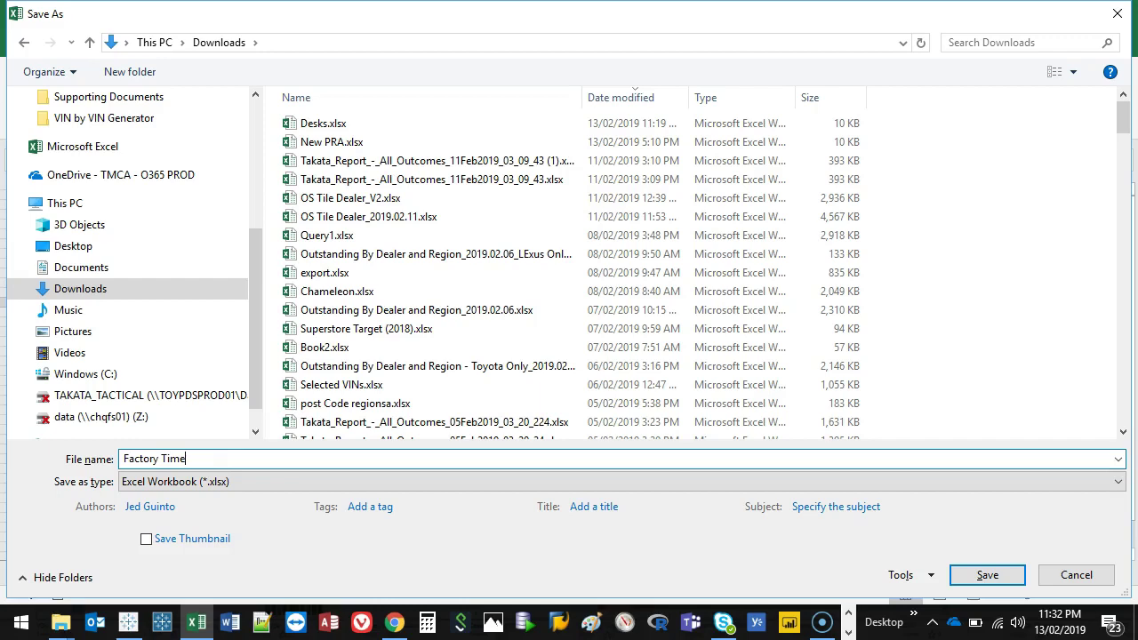
left_click(1017, 585)
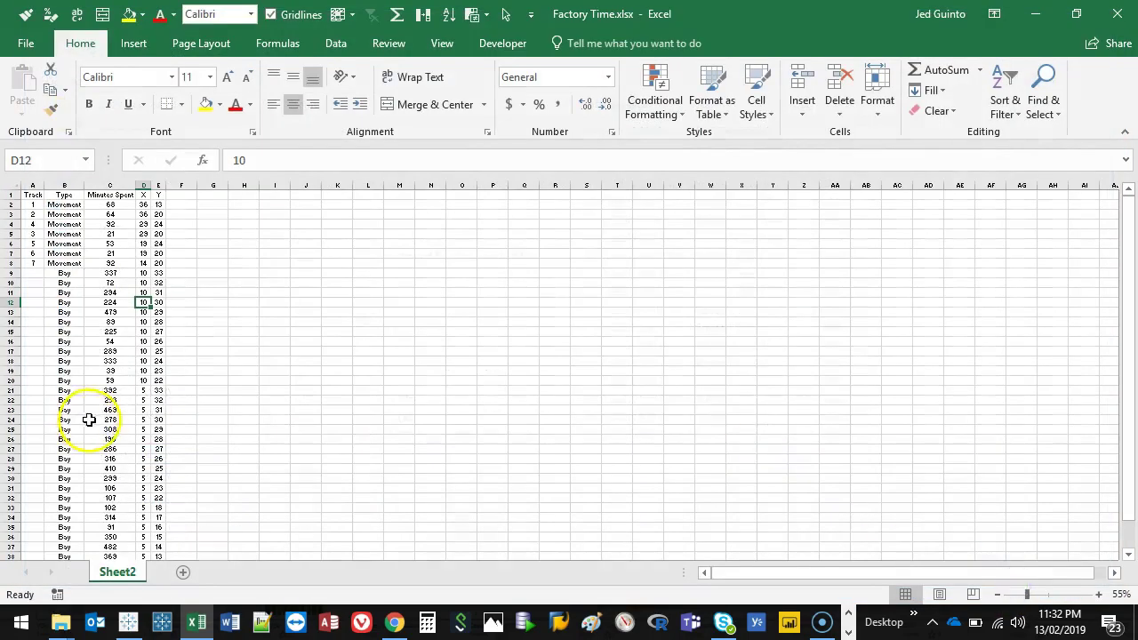
- Shrink the Excel window, minimise the browser window and start a new Tableau workbook
key("super+Down")
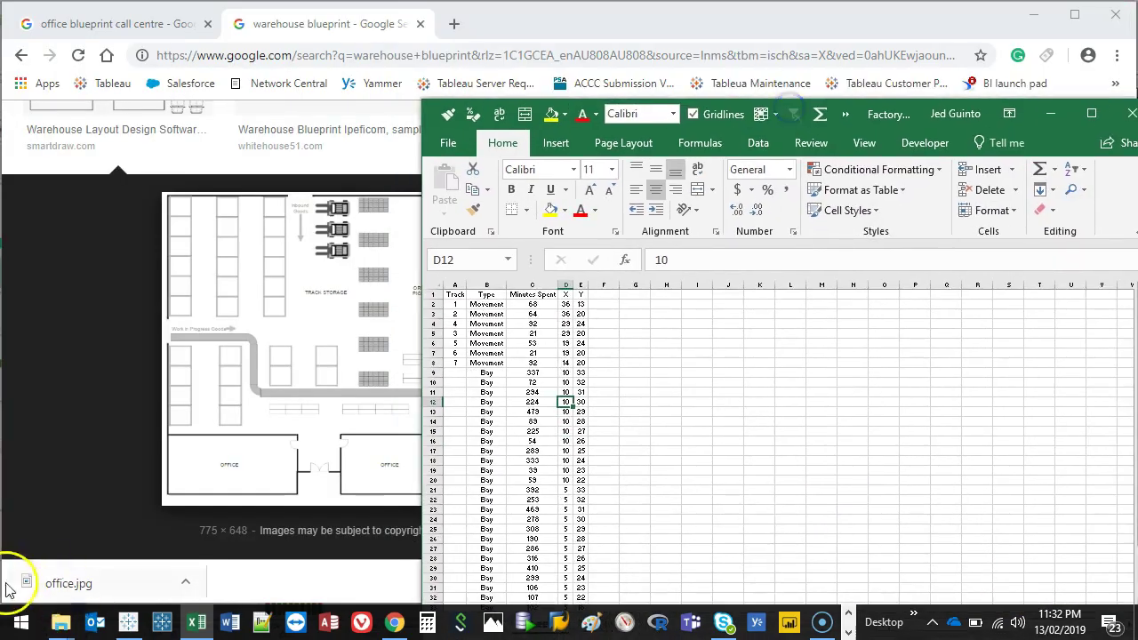
left_click_drag(841, 18, 780, 79)
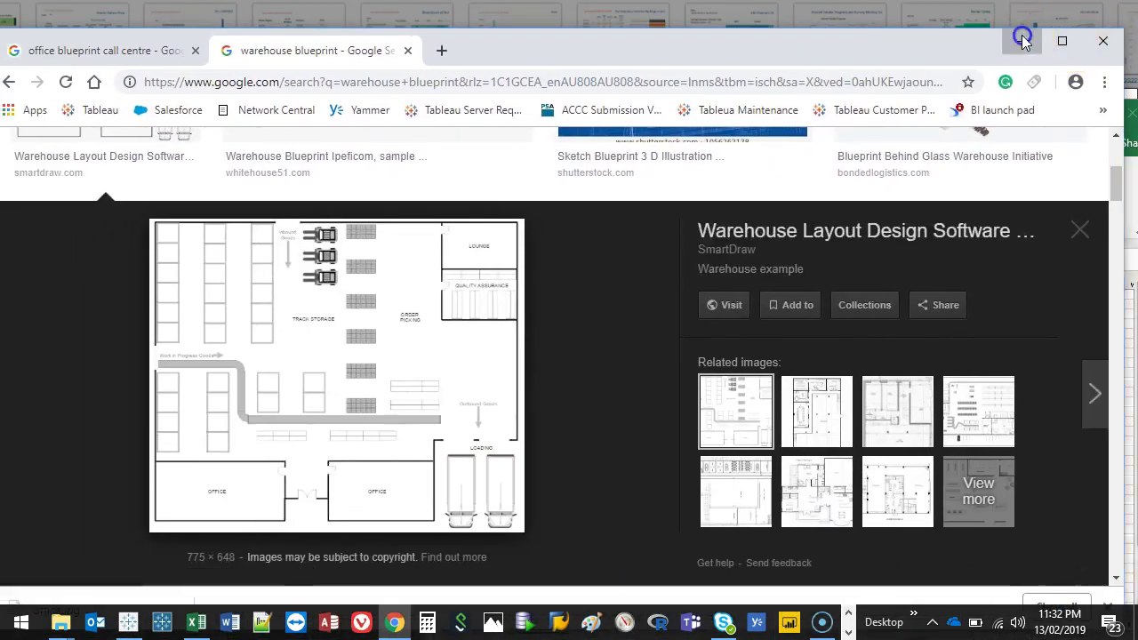
left_click(1021, 37)
left_click(160, 623)
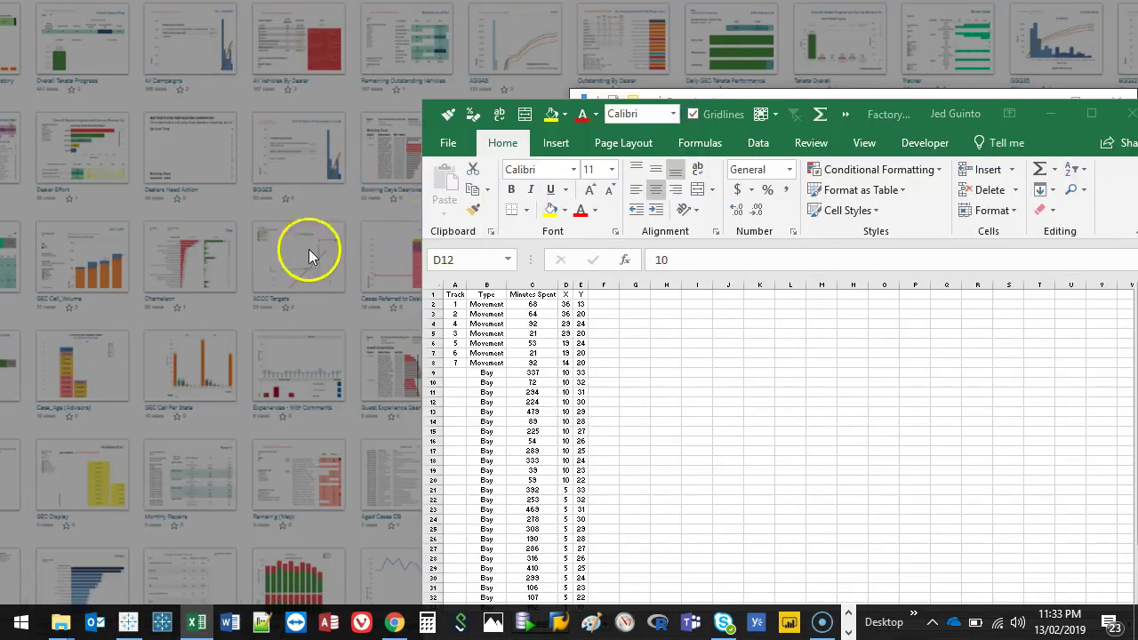
left_click(124, 622)
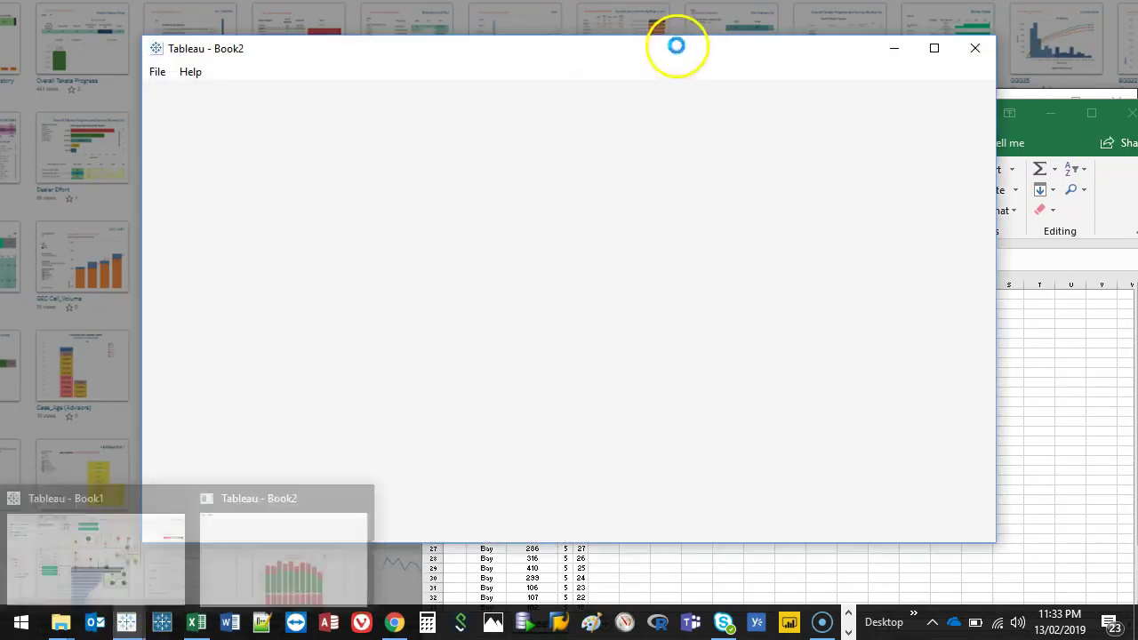
- Open the Downloads folder in File Explorer and place it side by side with Tableau's Book1
mouse_move(62, 621)
left_click(77, 542)
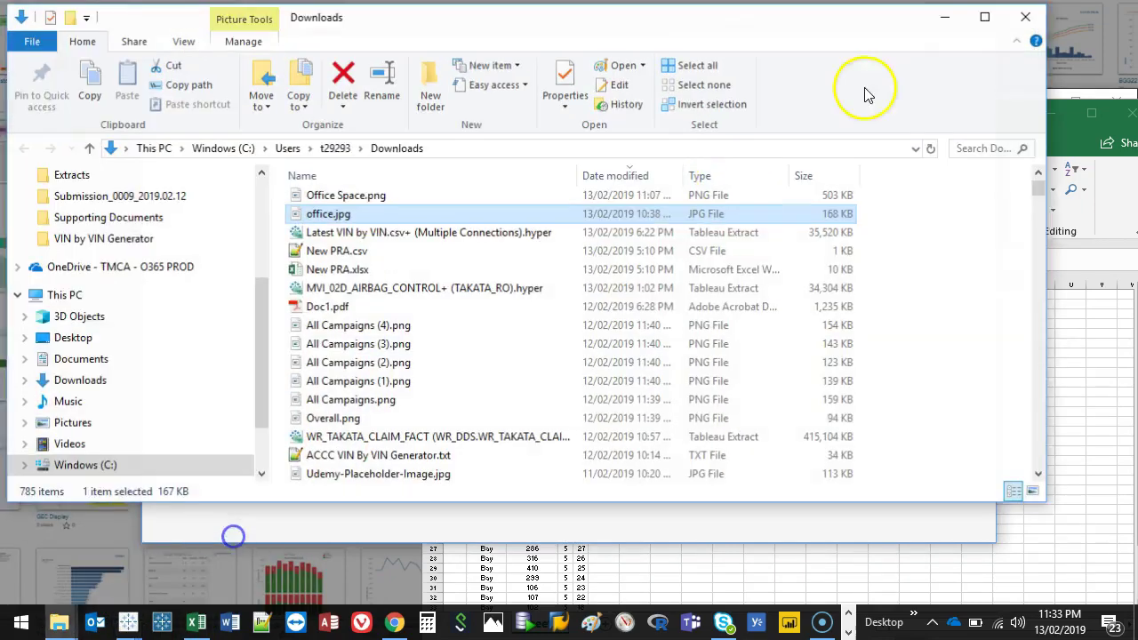
key("super+Right")
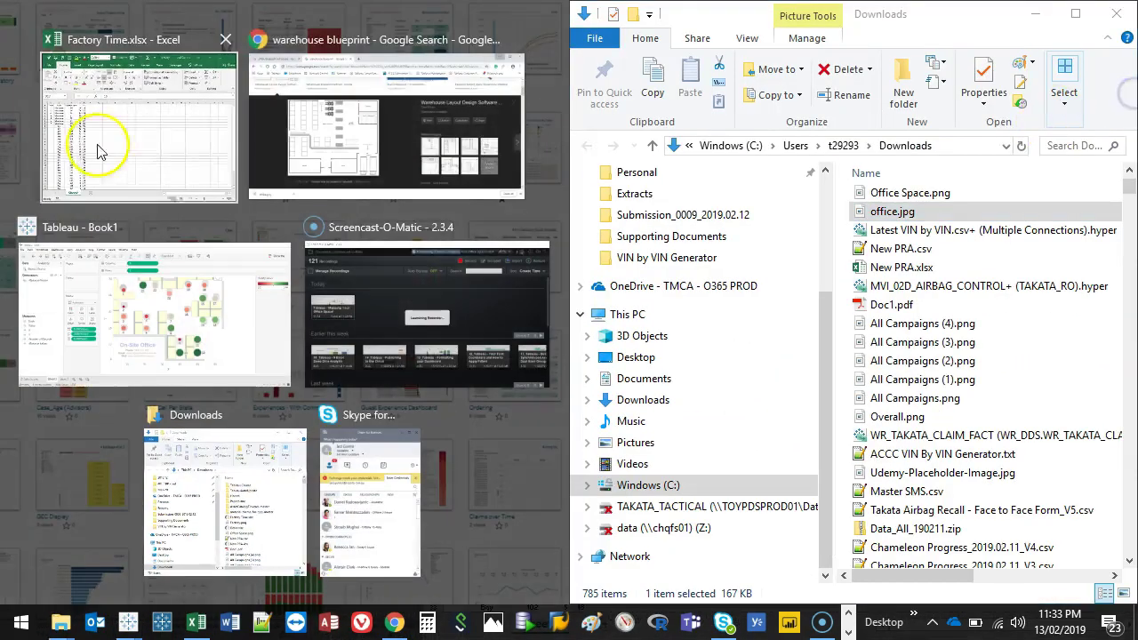
left_click(142, 300)
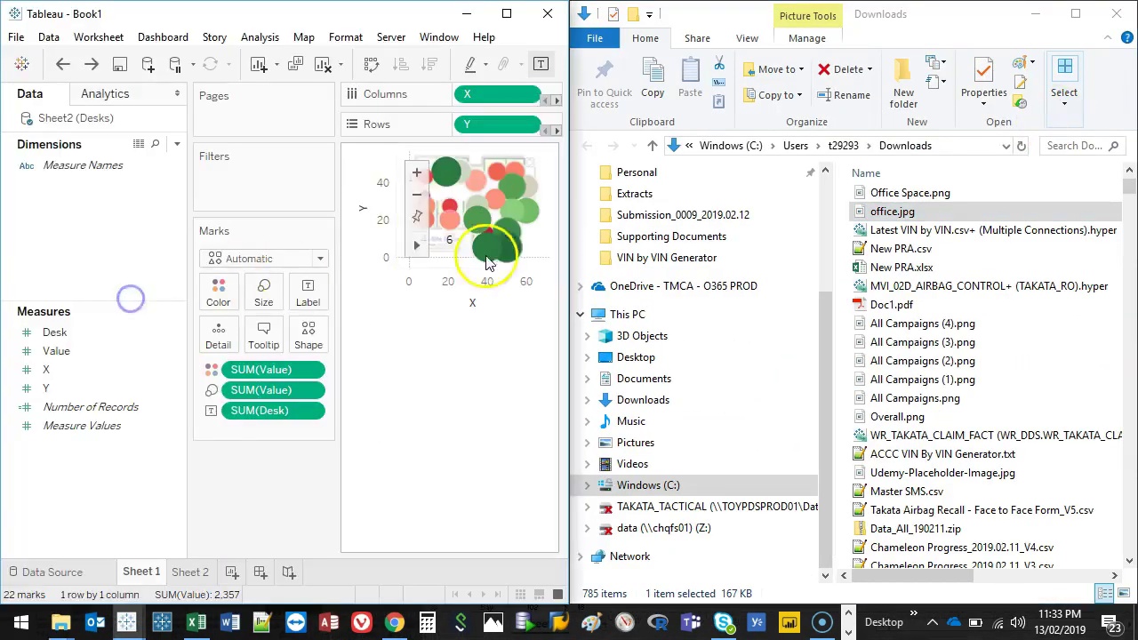
- Postpone Tableau's maintenance update, bring Book2 beside the file list, and sort the Downloads folder by newest date modified
left_click(506, 19)
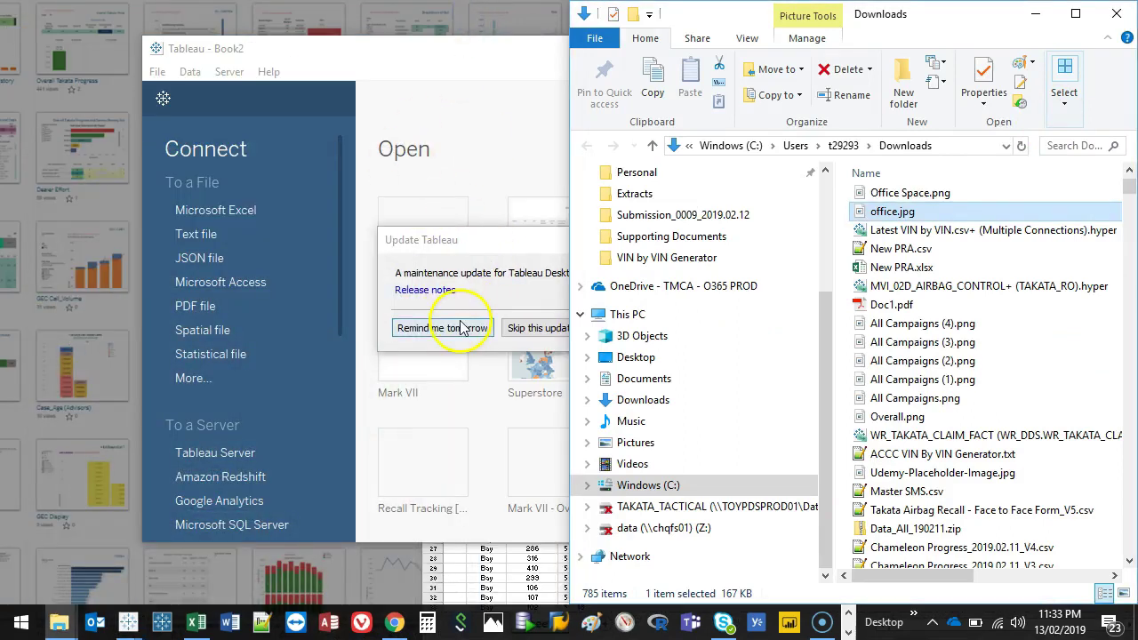
left_click(460, 328)
left_click(758, 141)
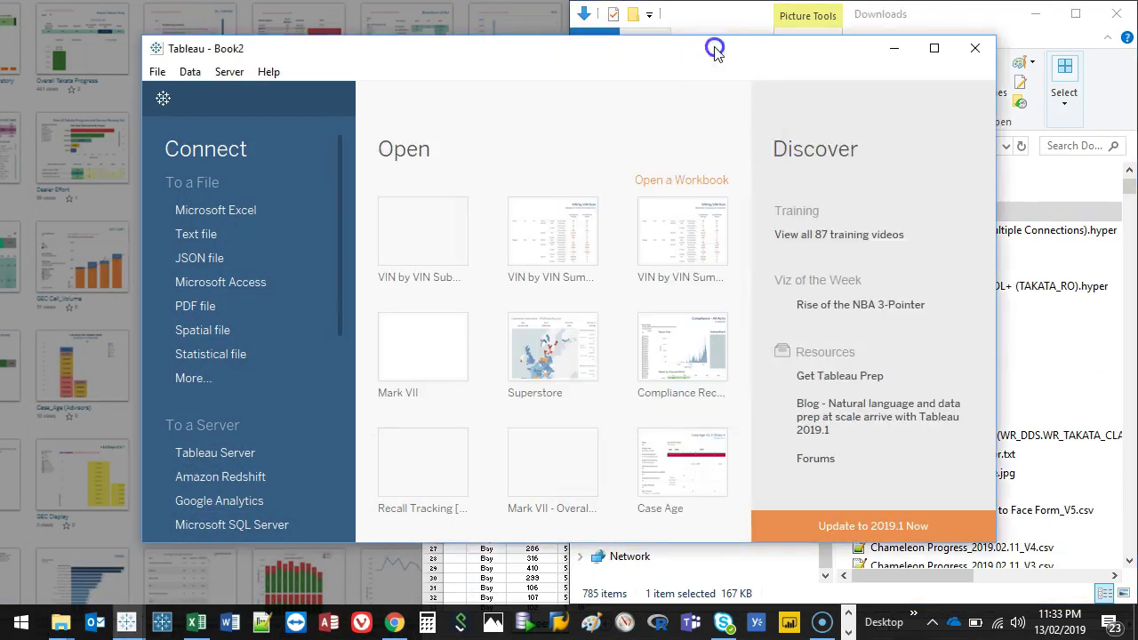
left_click(1074, 16)
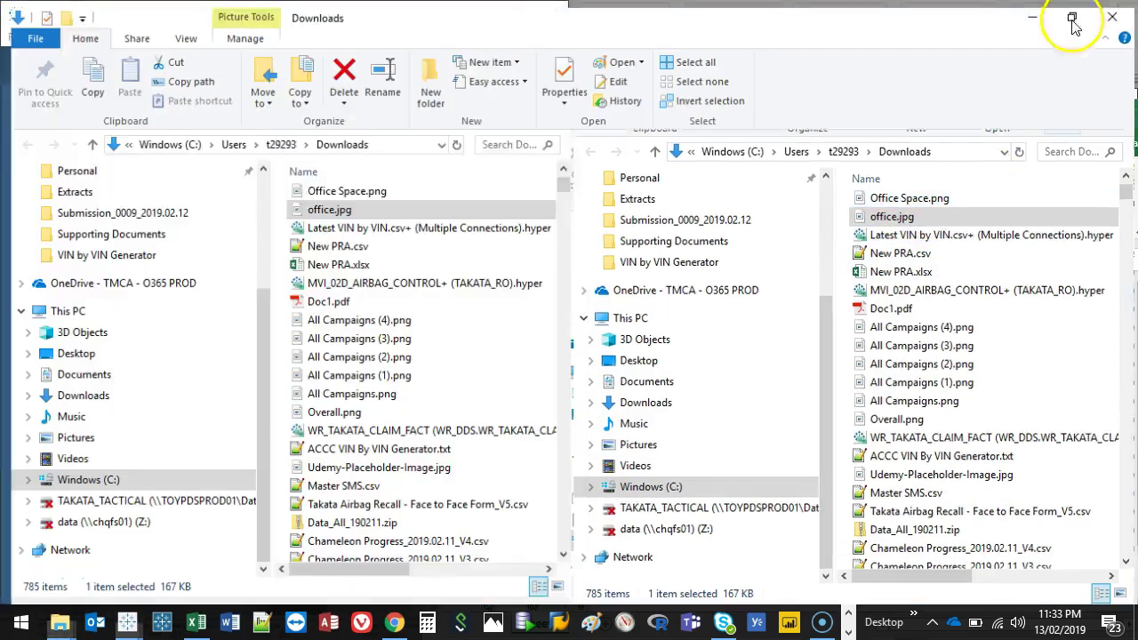
left_click(594, 167)
left_click(618, 166)
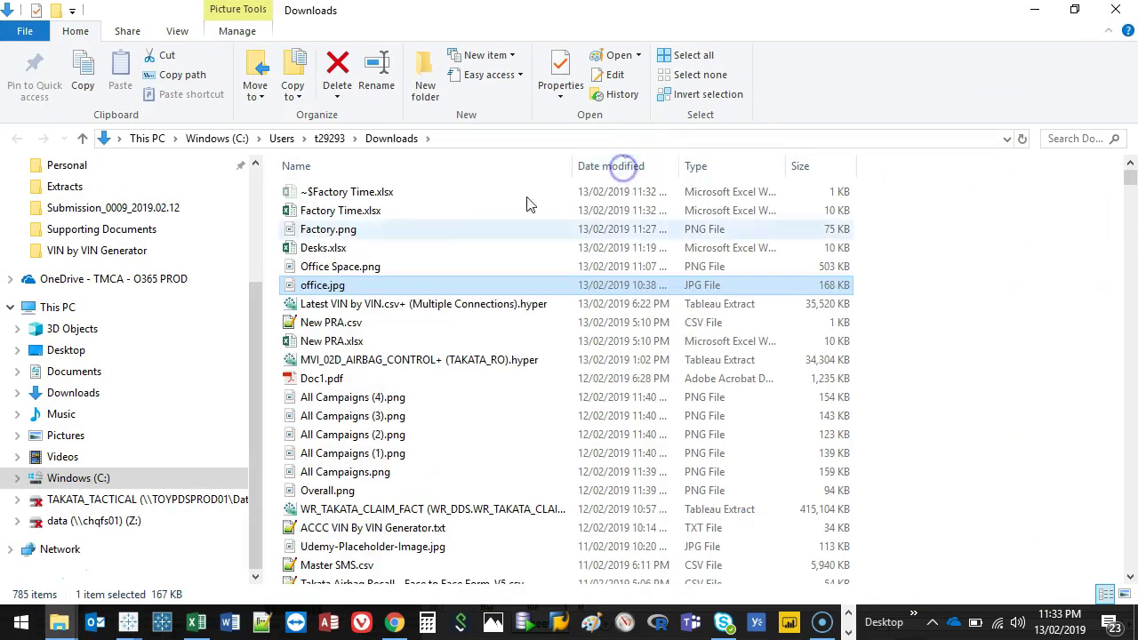
- Load Factory Time.xlsx from Downloads into Book2 as the data source and open the Sheet 1 worksheet
left_click(347, 213)
key("super+Right")
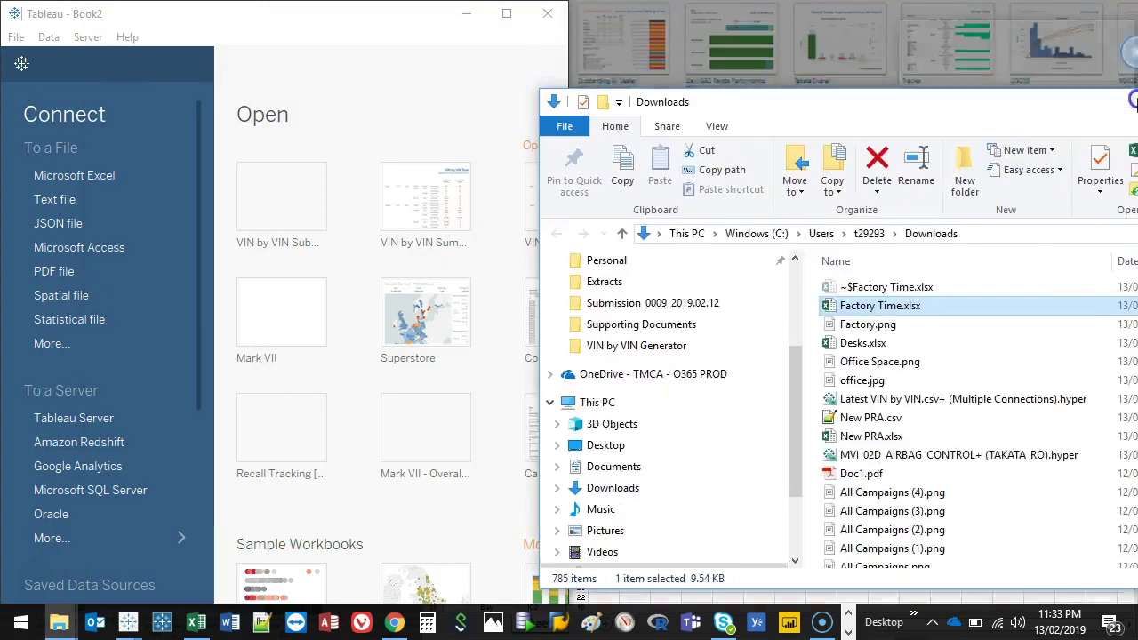
left_click_drag(916, 218, 358, 300)
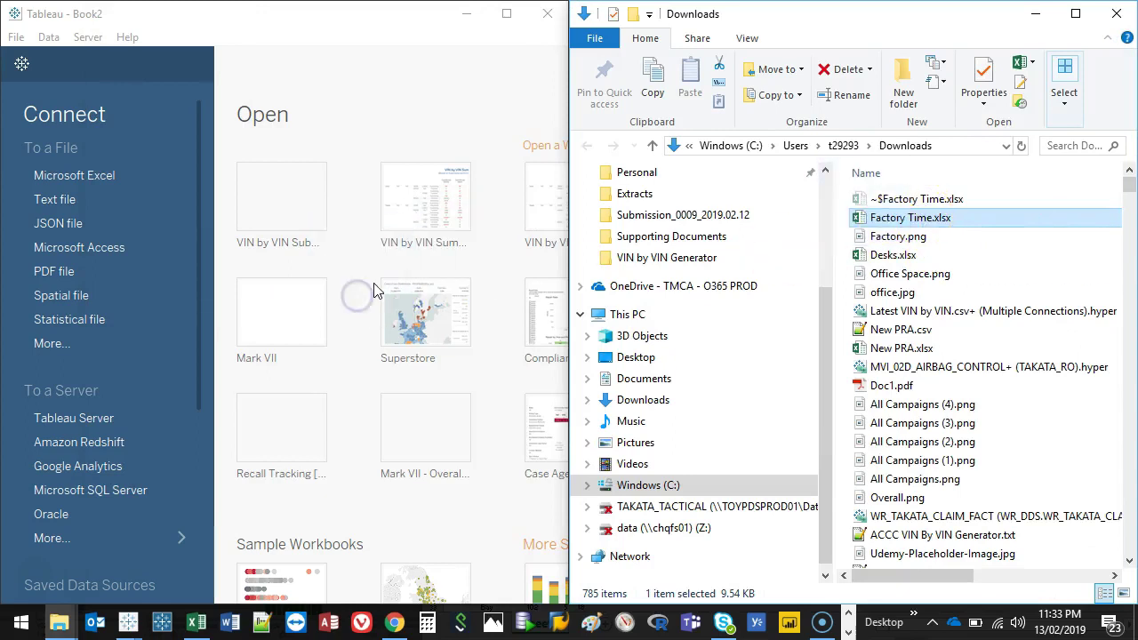
left_click(507, 13)
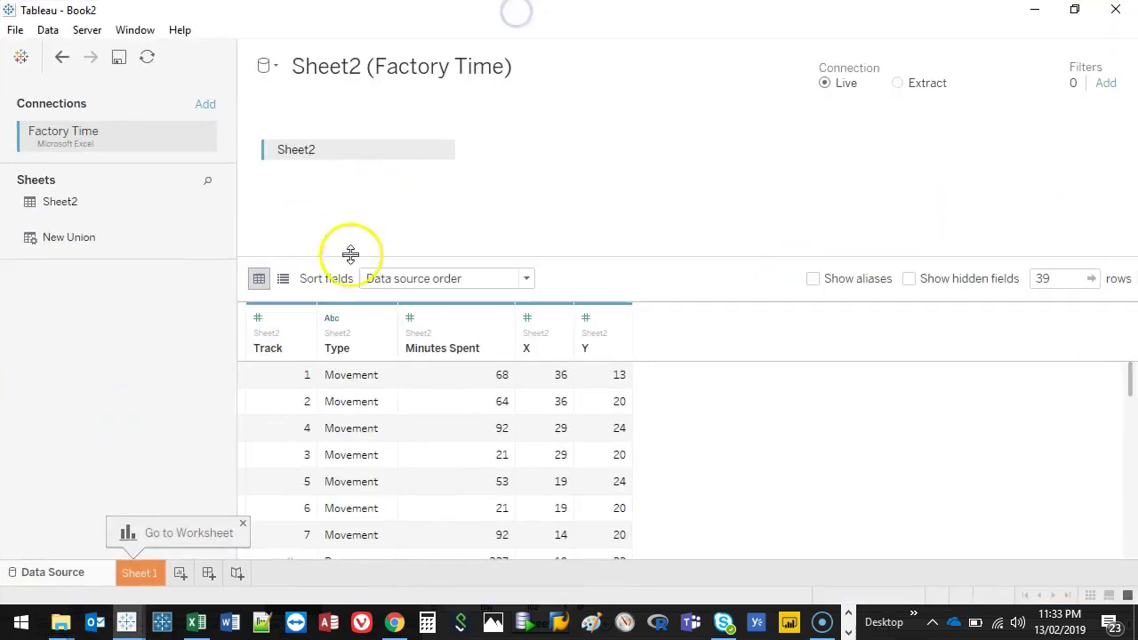
left_click(144, 573)
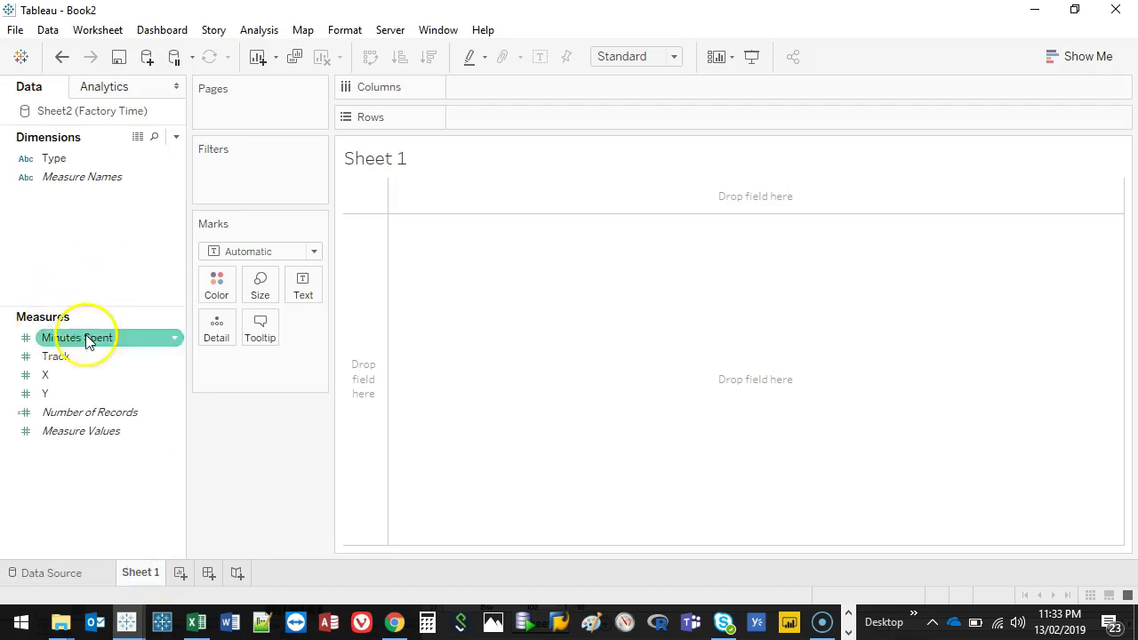
- Plot X on Columns against Y on Rows and convert both fields to dimensions
mouse_move(61, 376)
left_mouse_down()
mouse_move(515, 99)
mouse_move(503, 89)
left_mouse_up()
left_click_drag(44, 394, 551, 125)
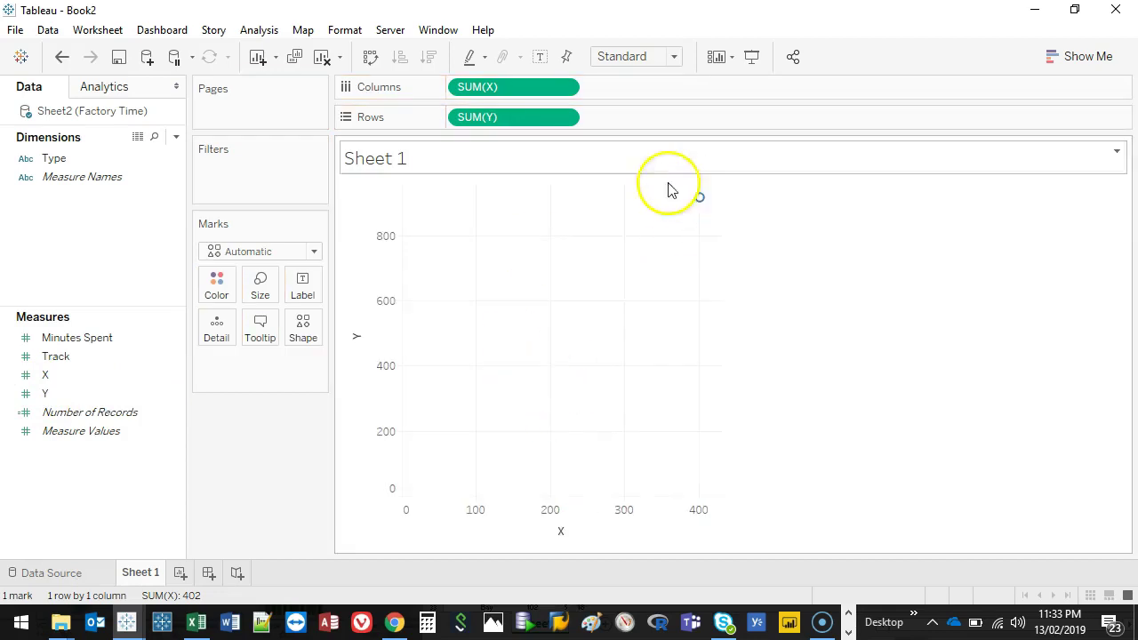
right_click(541, 121)
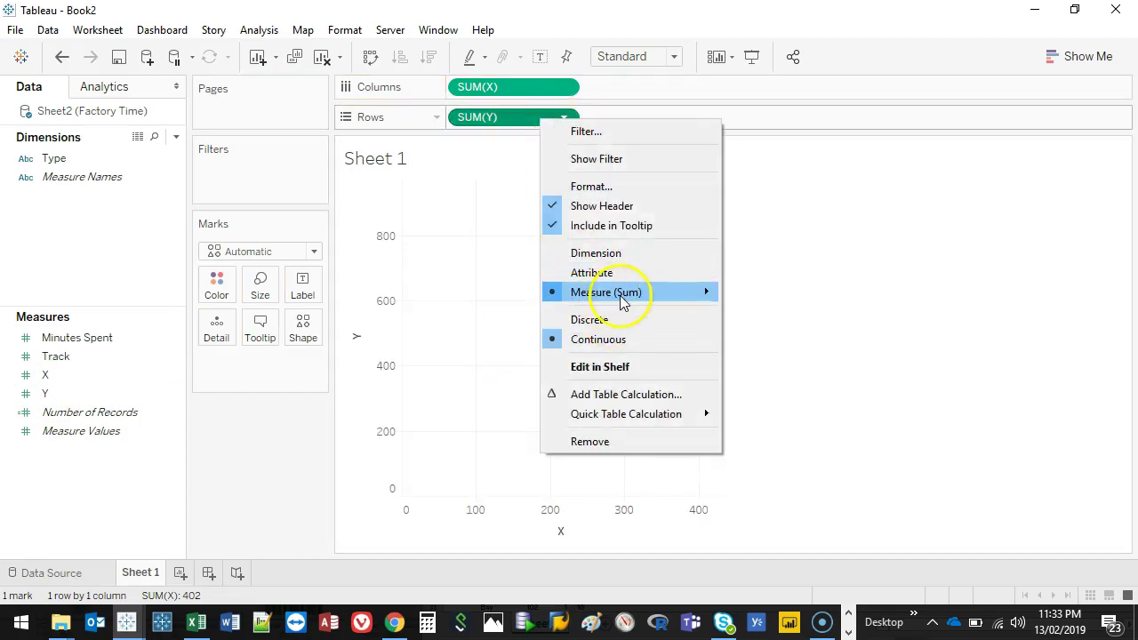
mouse_move(623, 304)
left_click(624, 253)
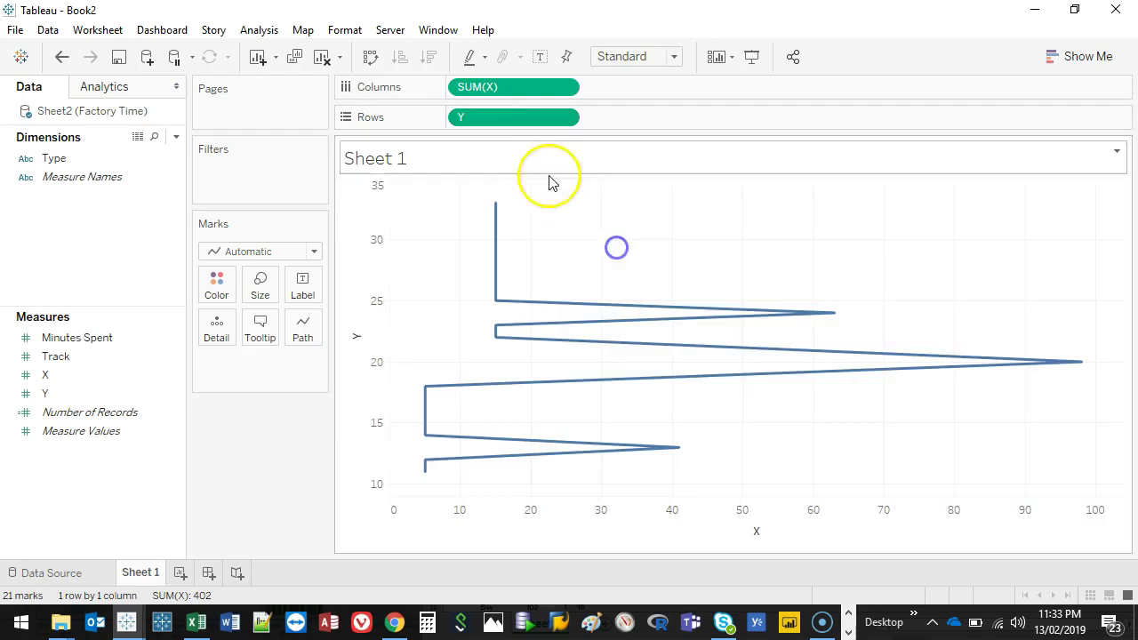
right_click(508, 93)
left_click(590, 224)
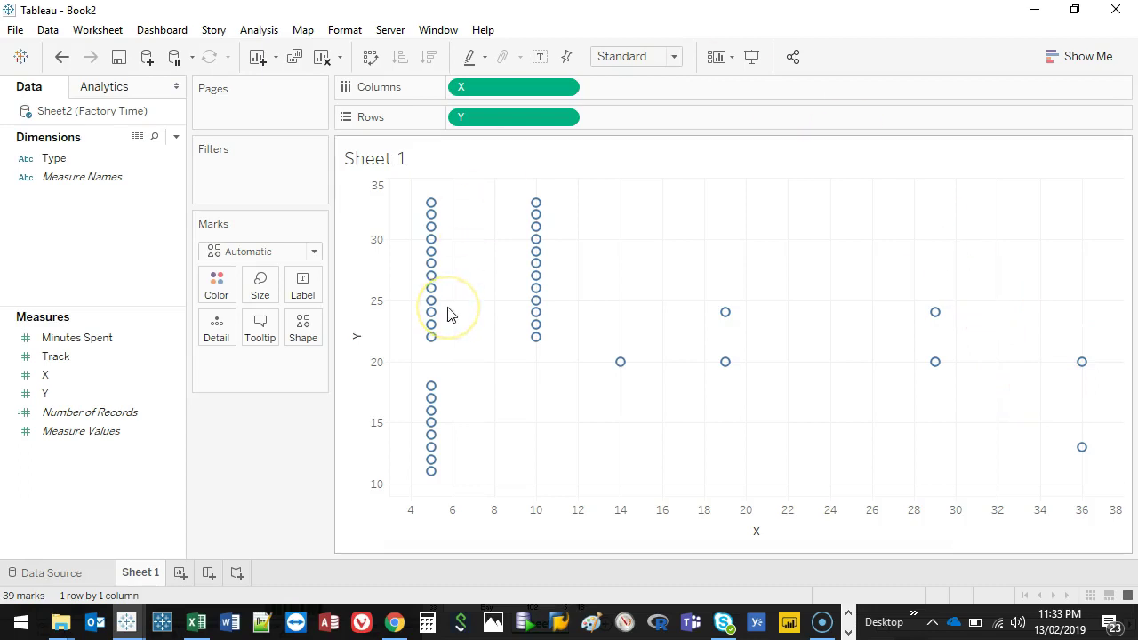
- Start adding a background image for the Factory Time data source and choose Factory.png from Downloads
left_click(302, 29)
left_click(418, 71)
left_click(530, 77)
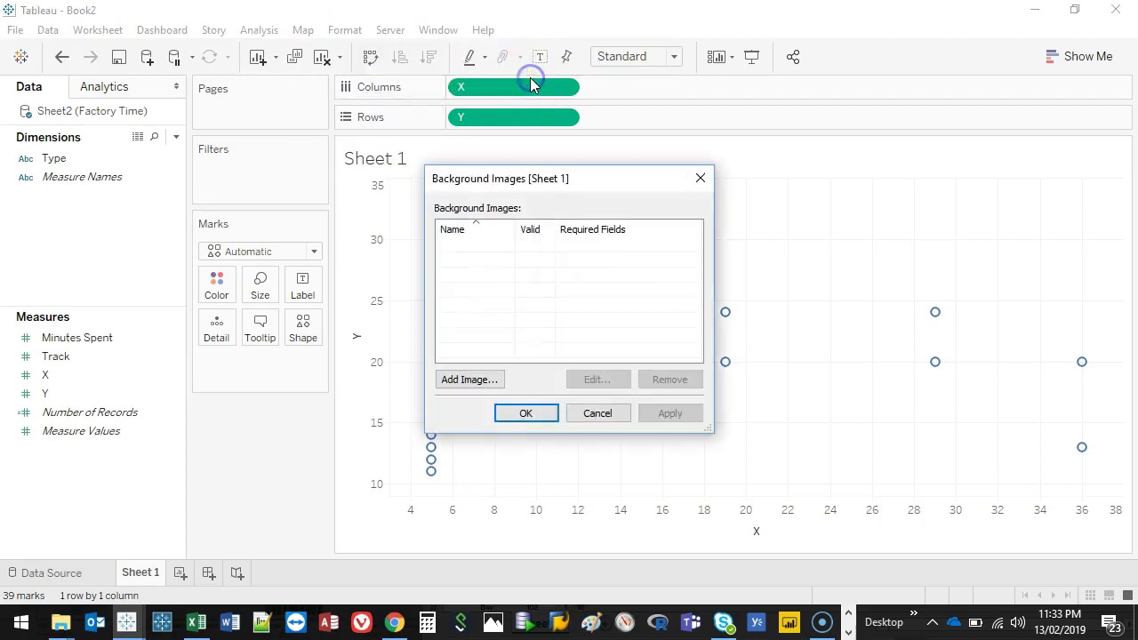
left_click_drag(574, 181, 181, 195)
left_click(75, 402)
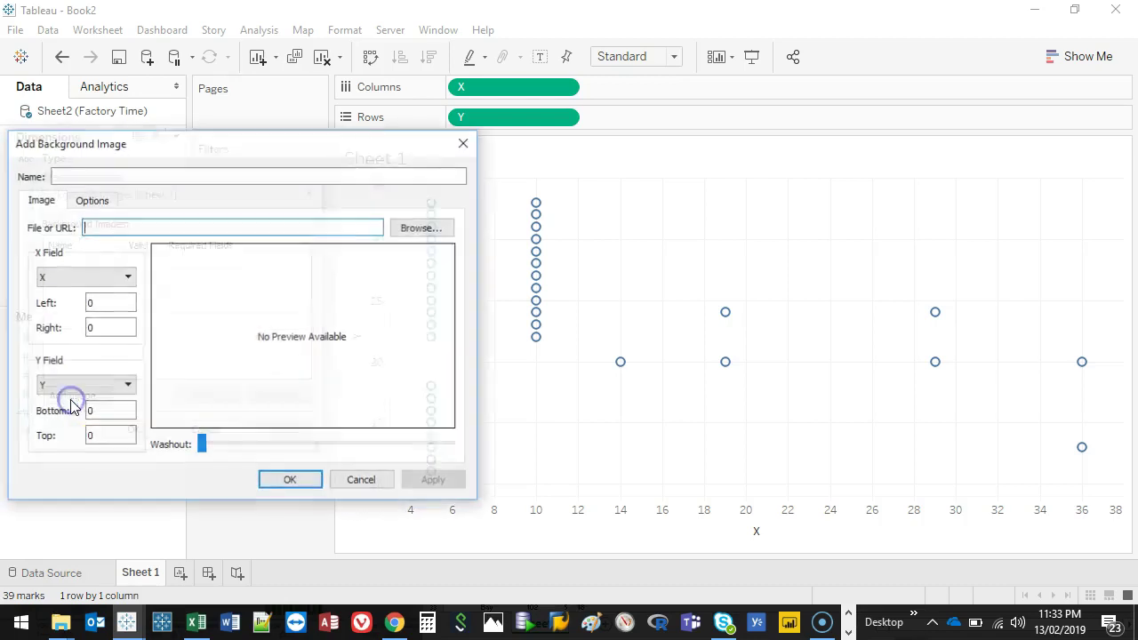
left_click(419, 229)
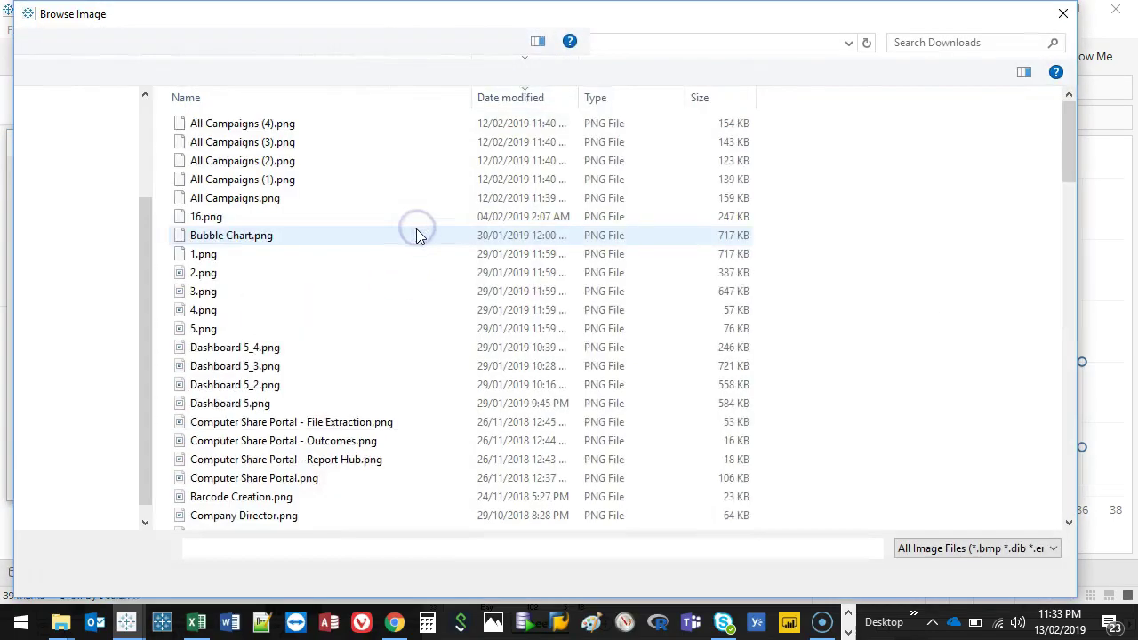
double_click(276, 235)
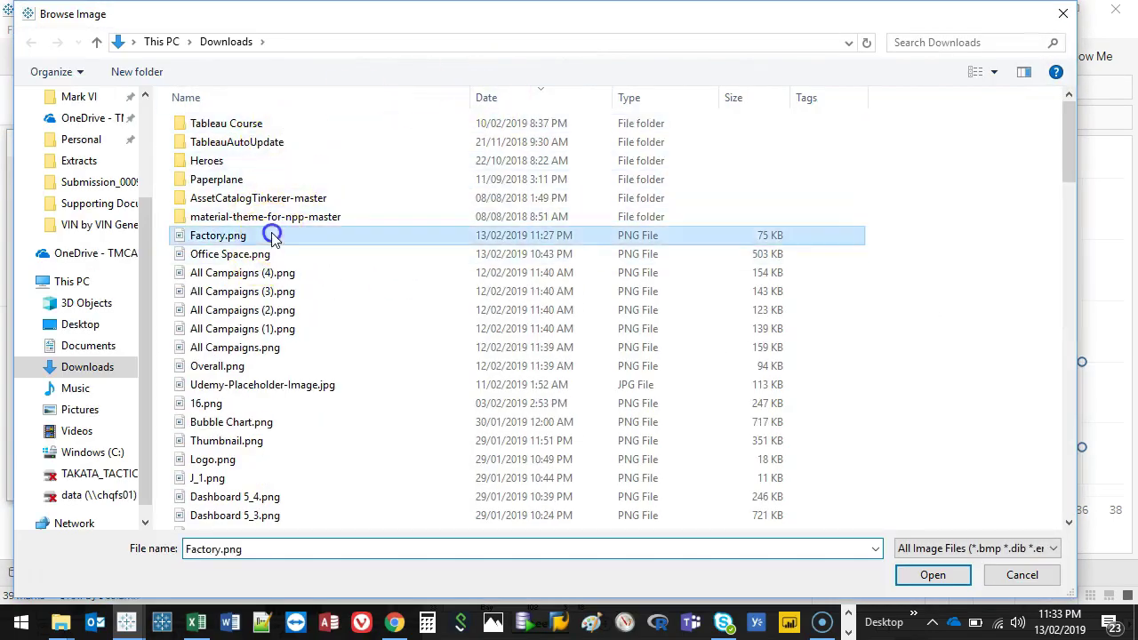
- Try 100 for both the image's right X limit and top Y limit, applying it to the chart
left_click(122, 328)
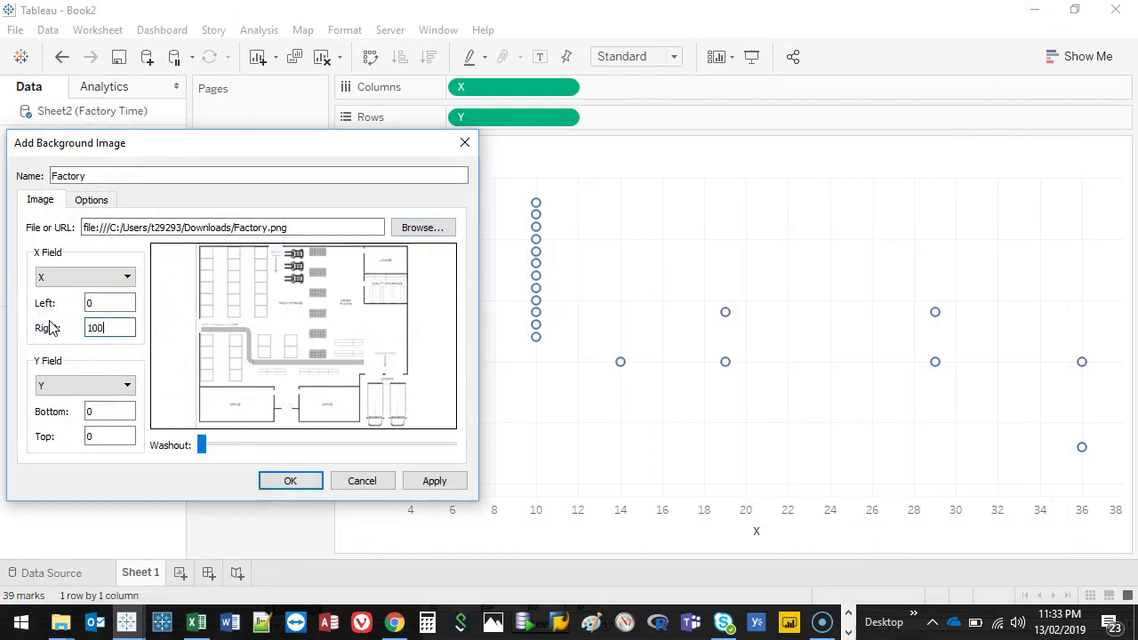
left_click(102, 437)
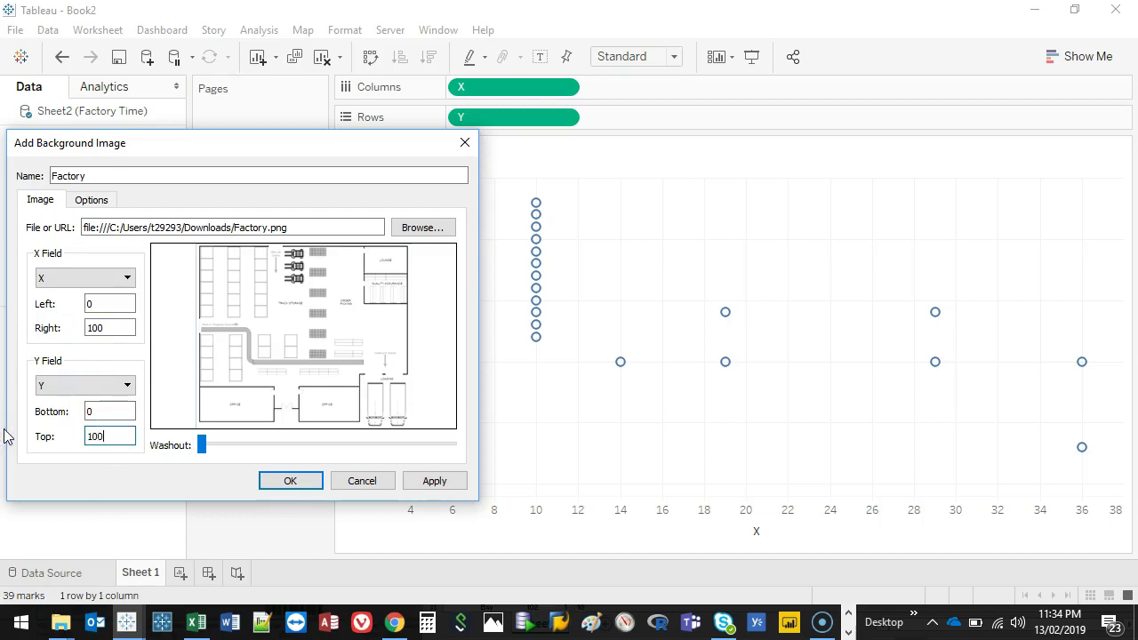
left_click(434, 482)
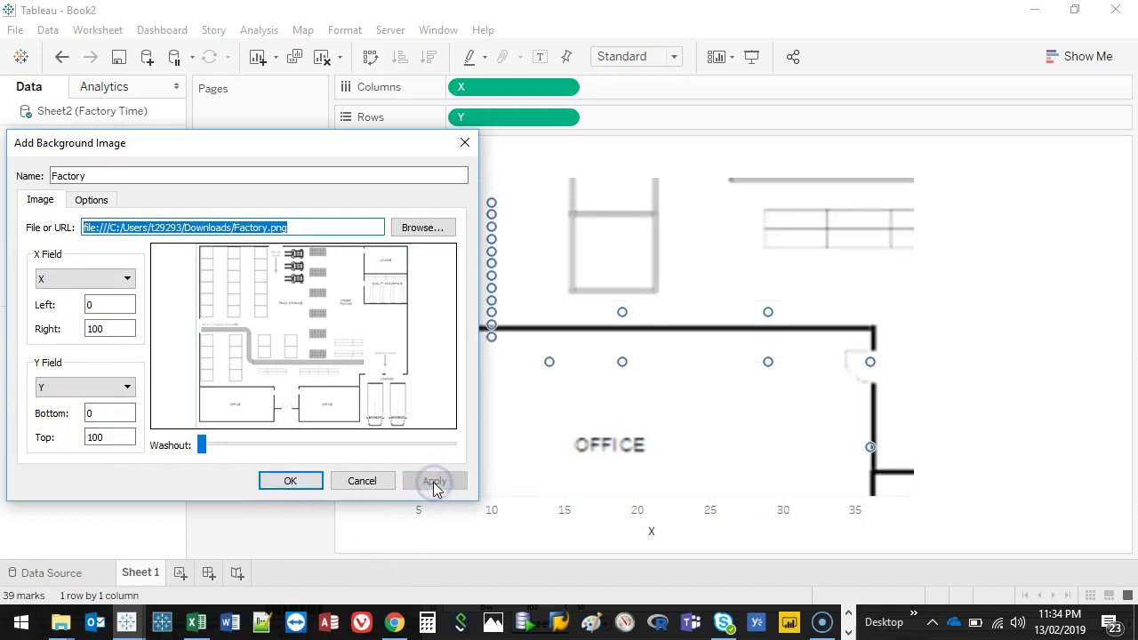
- Try 50 as the image's right X limit, then as its top Y limit, applying each value
double_click(105, 328)
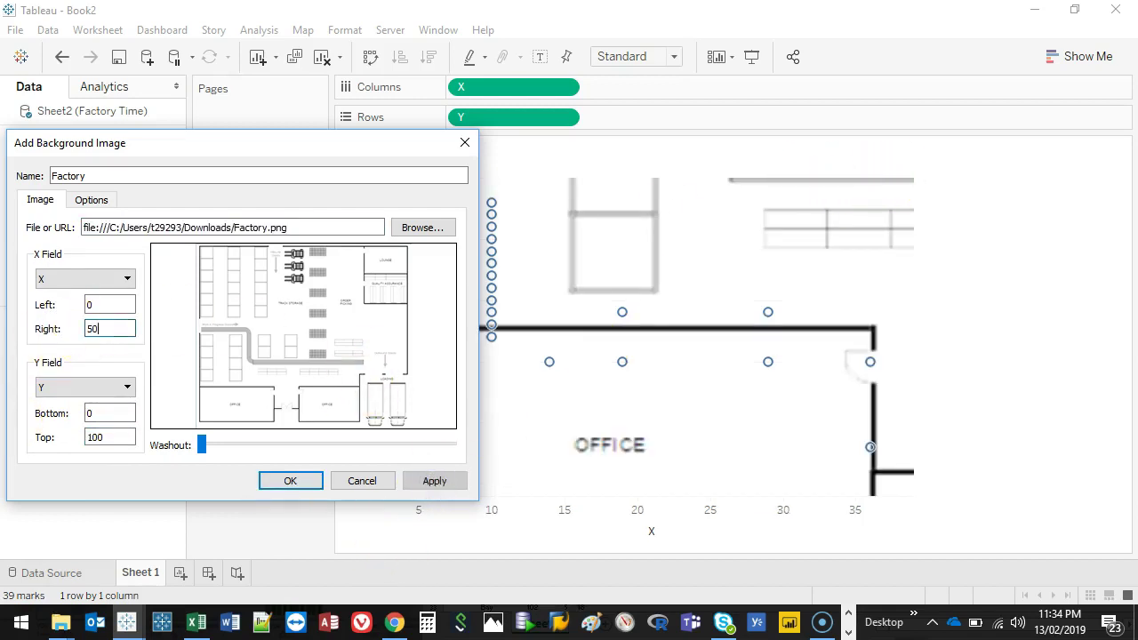
left_click(432, 480)
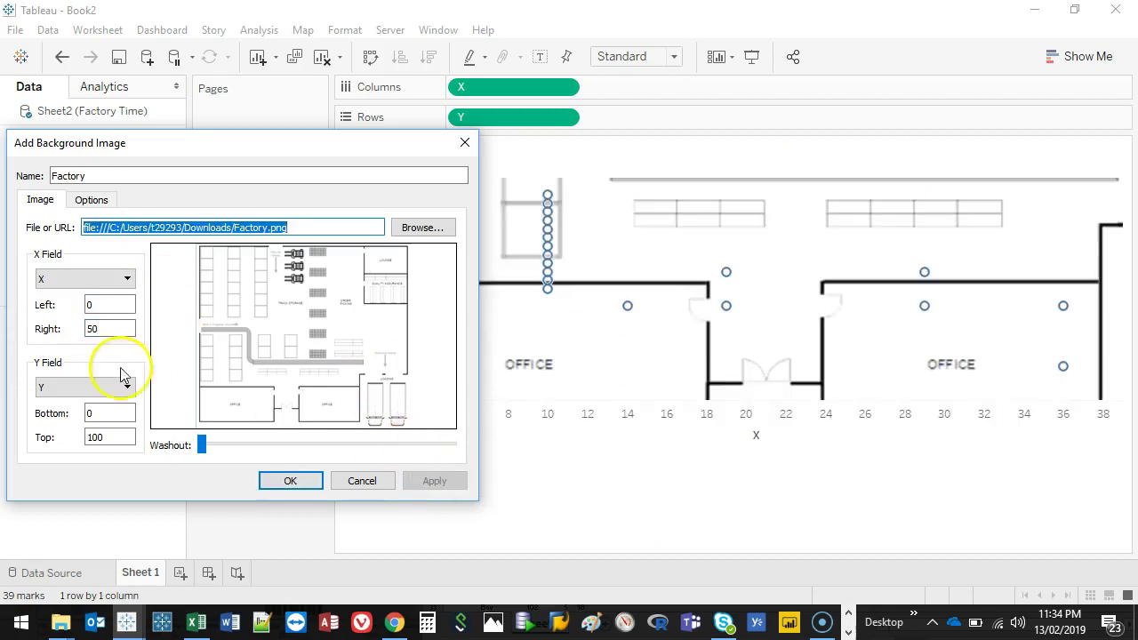
left_click(115, 437)
type("50")
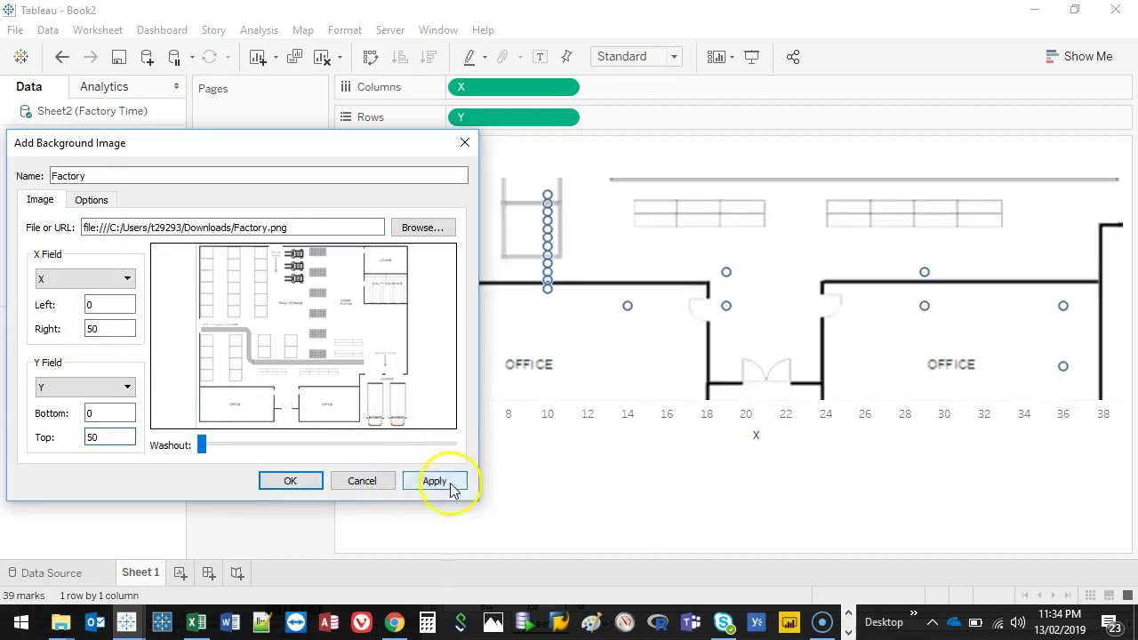
left_click(445, 483)
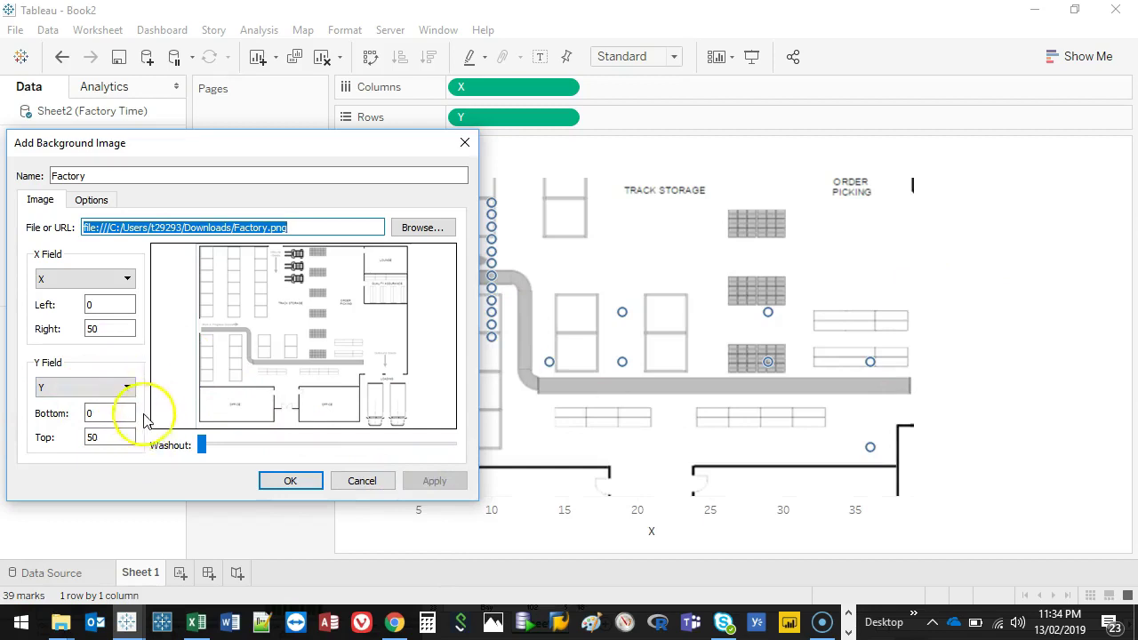
- Try 30 for both the image's right X limit and top Y limit and apply it
left_click_drag(348, 143, 370, 117)
left_click(131, 306)
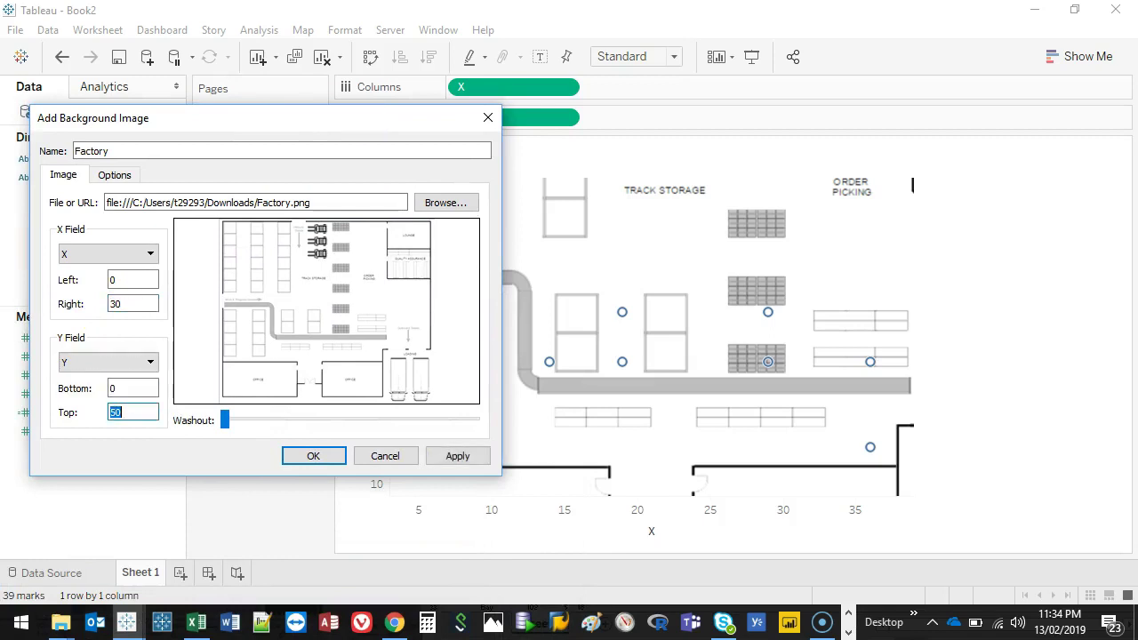
left_click(457, 456)
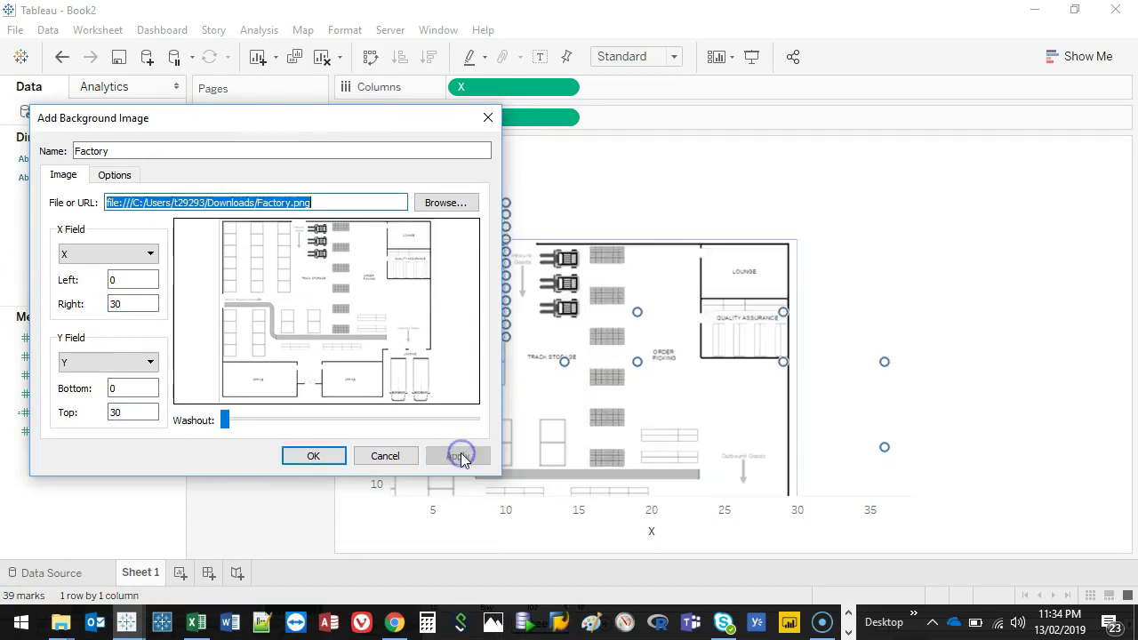
- Set the background image's right X limit to 40 and apply it
mouse_move(391, 111)
left_mouse_down()
mouse_move(272, 83)
mouse_move(237, 63)
mouse_move(422, 61)
mouse_move(393, 127)
left_mouse_up()
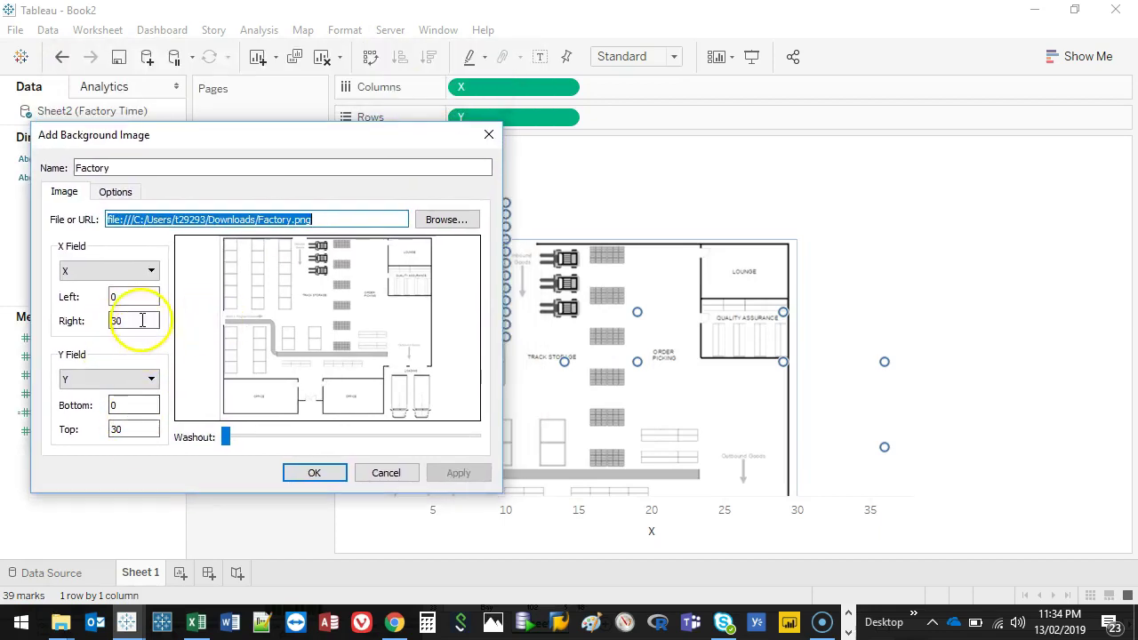
left_click_drag(144, 321, 7, 322)
type("40")
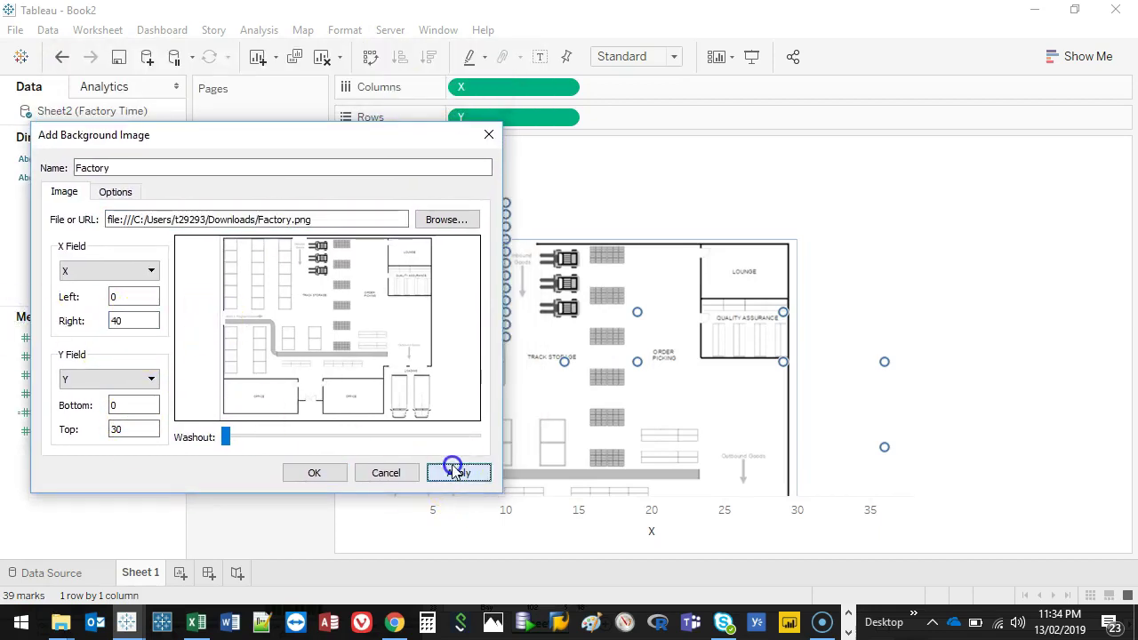
left_click(459, 471)
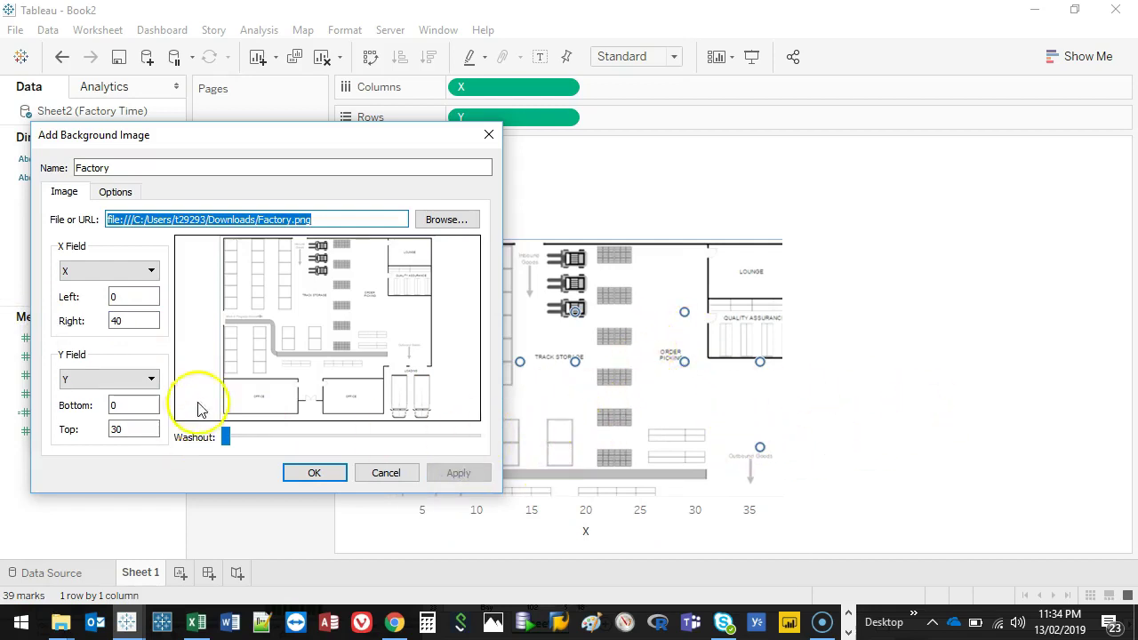
- Try the factory image's top Y limit at 40 and at 35, applying each value
left_click_drag(357, 146, 402, 140)
left_click_drag(177, 425, 134, 419)
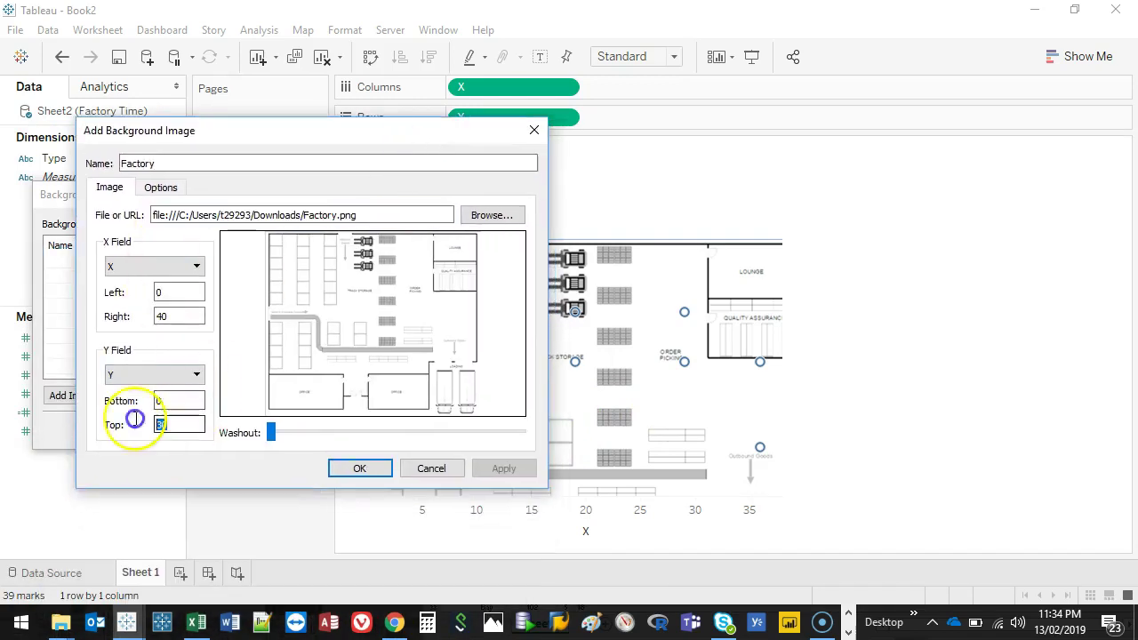
type("40")
left_click(496, 470)
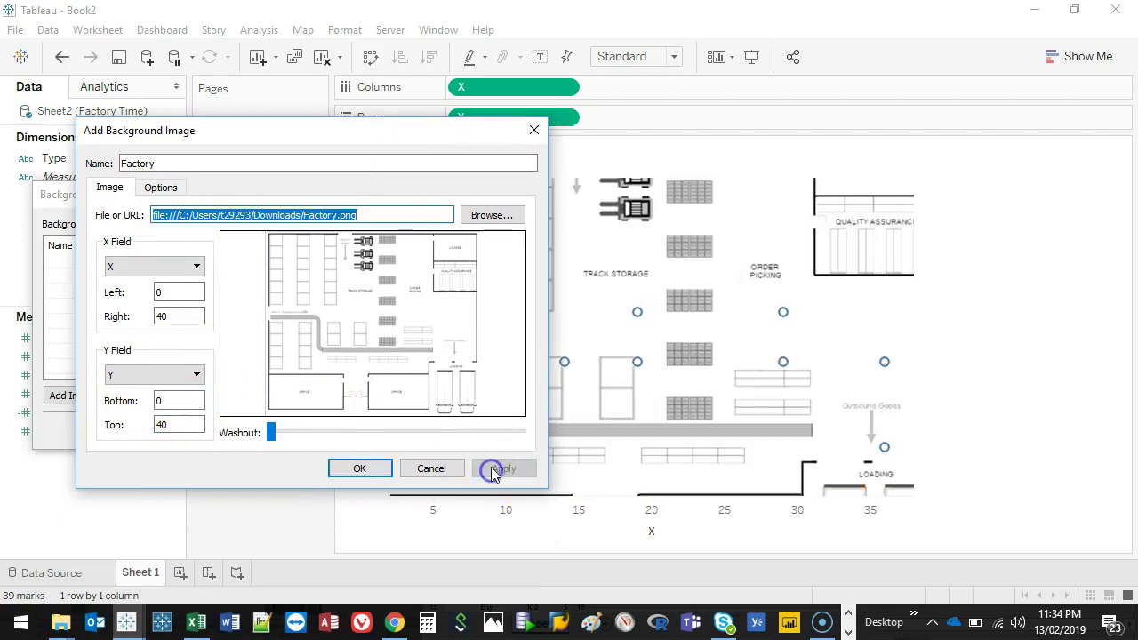
left_click_drag(187, 425, 44, 425)
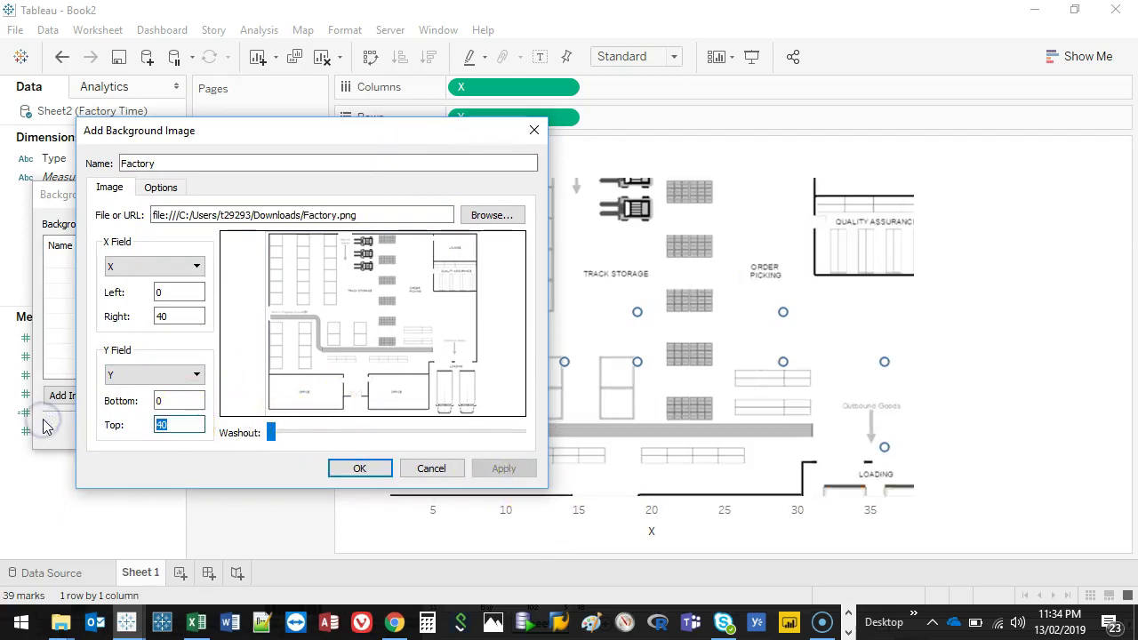
left_click(496, 469)
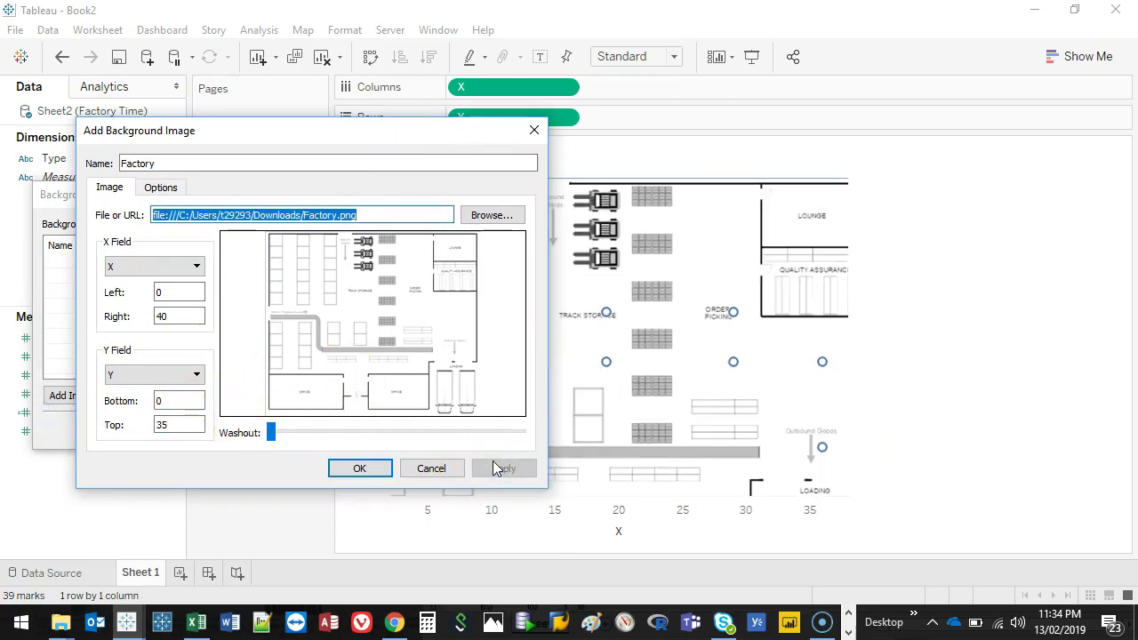
- Try 50, 20 and 35 as the factory image's top Y limit, applying each value
left_click_drag(410, 135, 379, 147)
left_click_drag(158, 439, 76, 441)
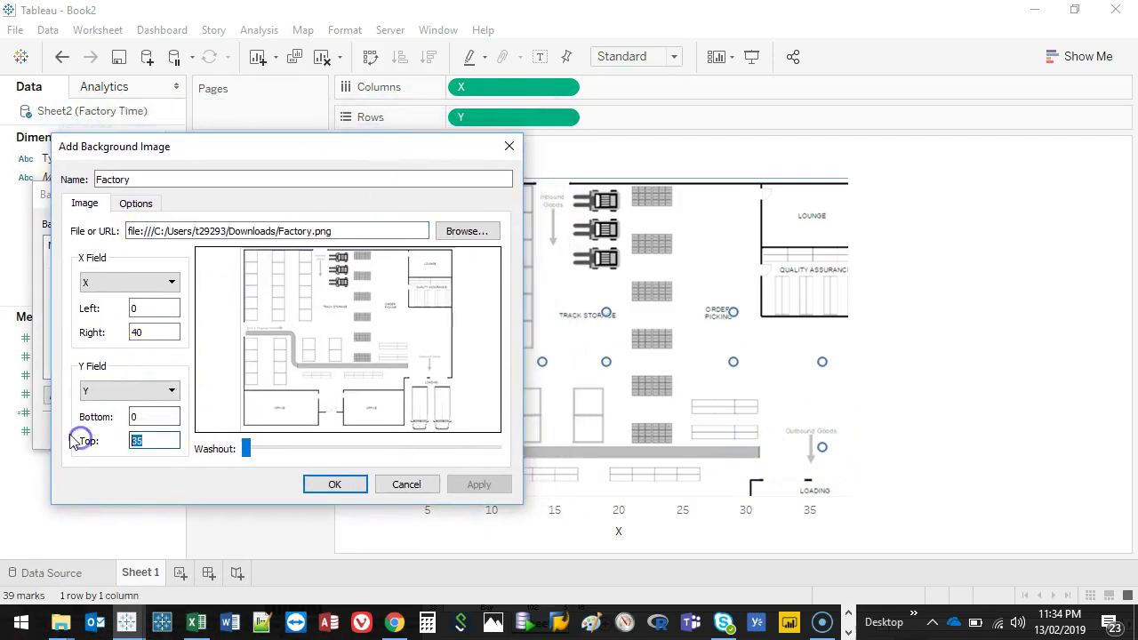
type("50")
left_click(502, 485)
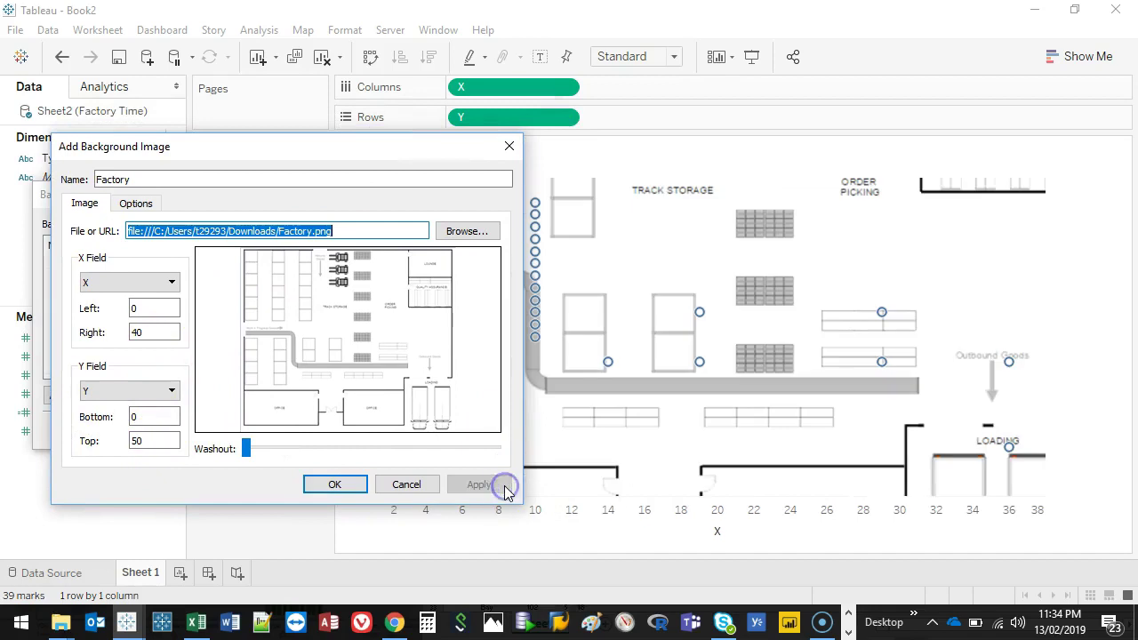
left_click_drag(157, 440, 7, 442)
type("20")
left_click(481, 485)
left_click(149, 438)
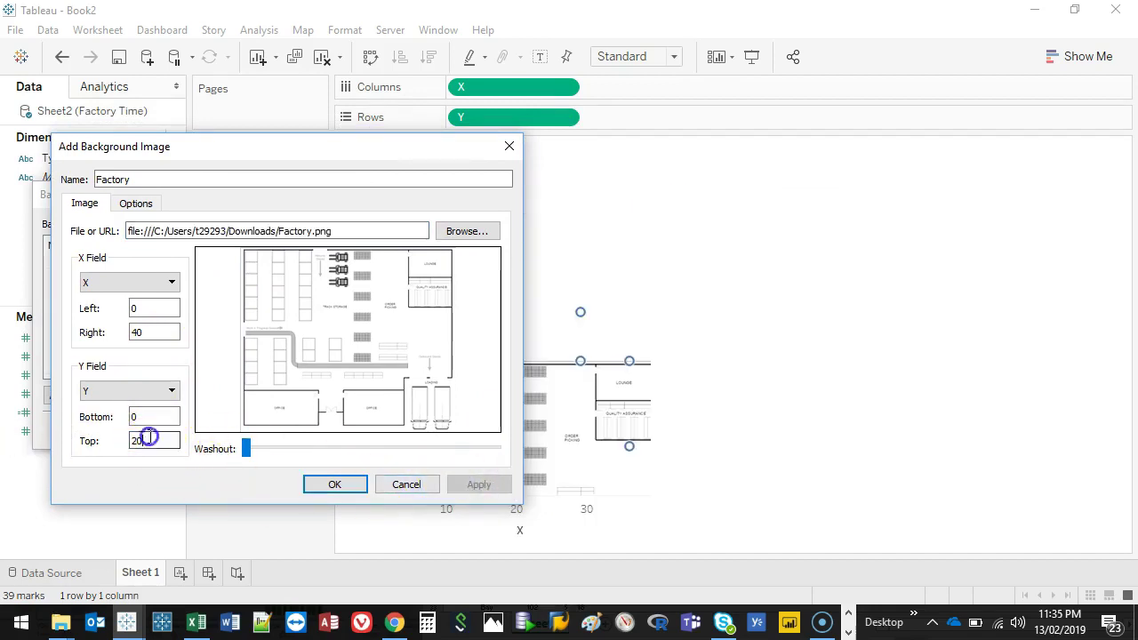
left_click(478, 484)
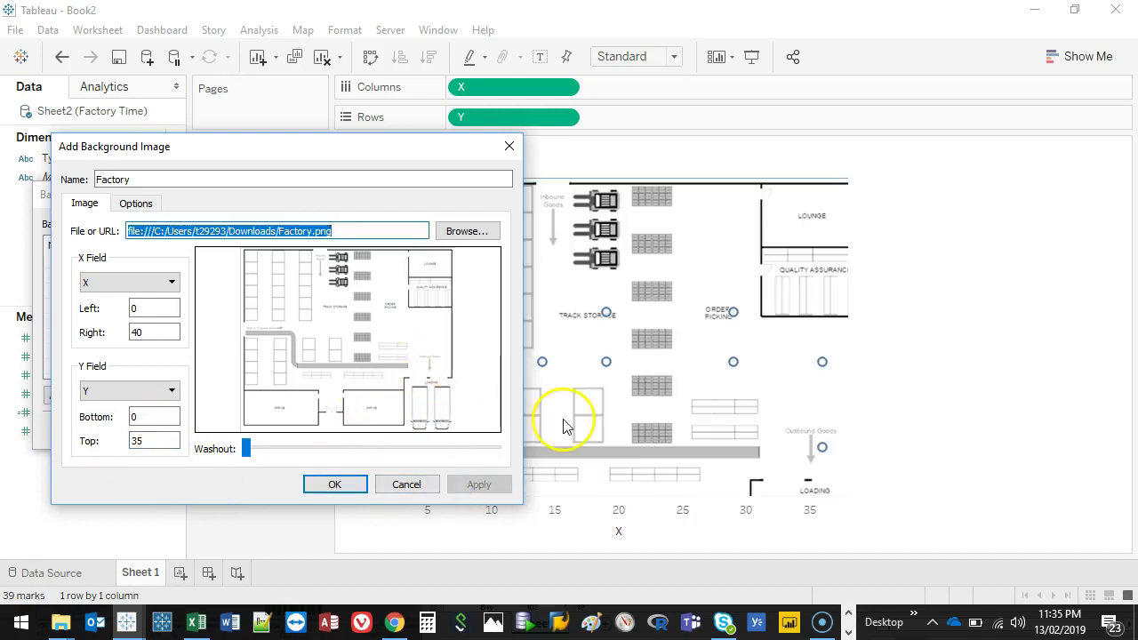
- Try 30, 40 and 37 as the image's top Y limit, applying each value
left_click_drag(485, 154, 477, 83)
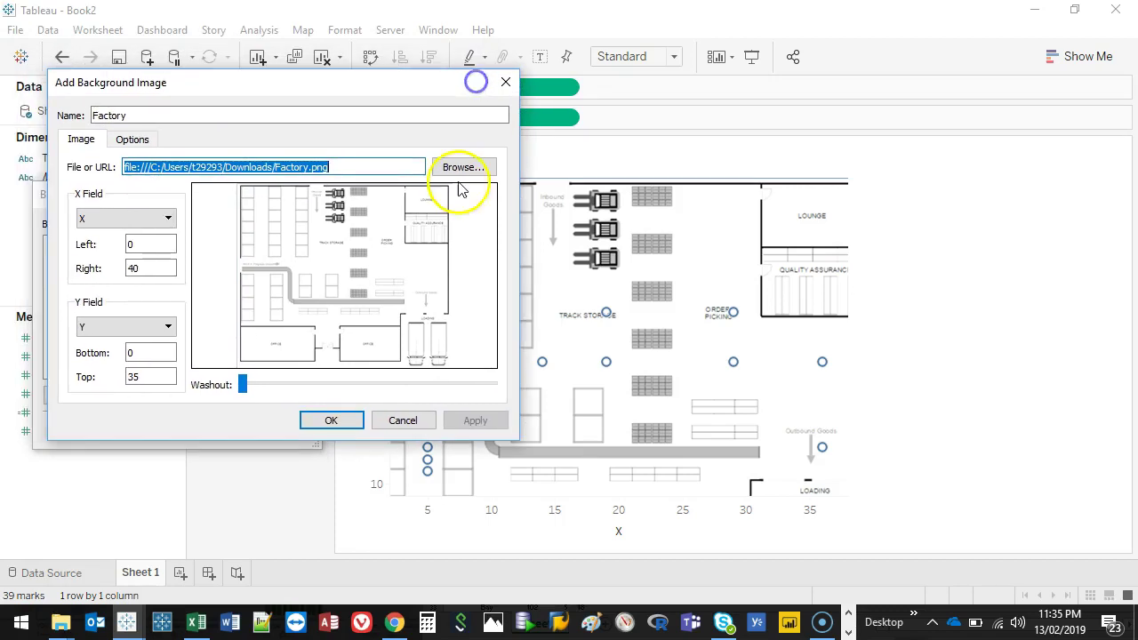
left_click(143, 380)
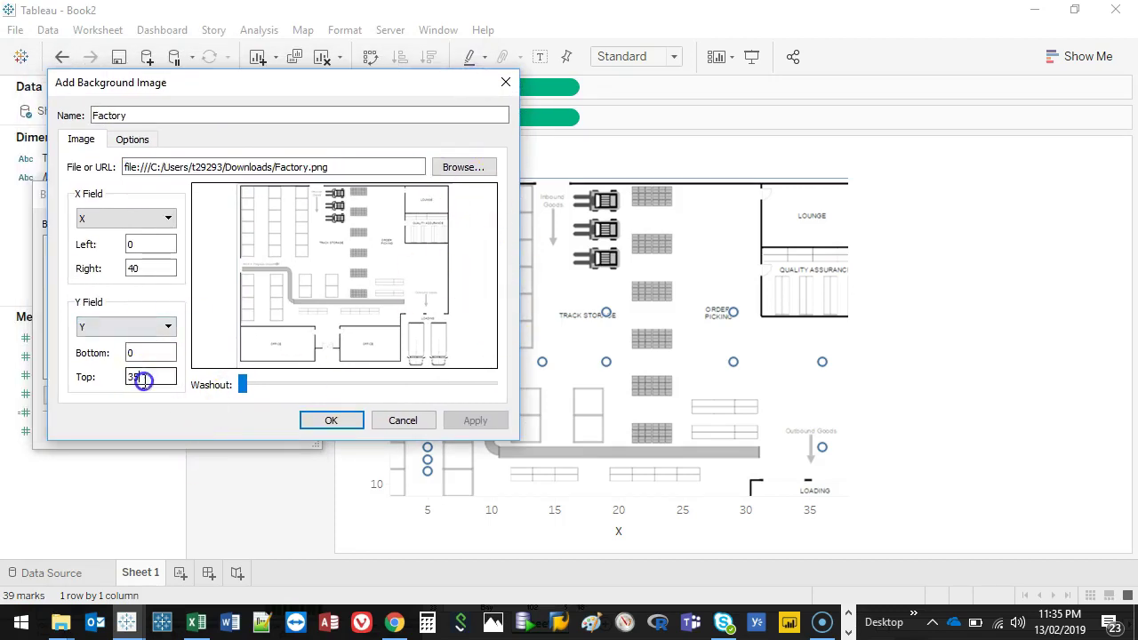
left_click(478, 421)
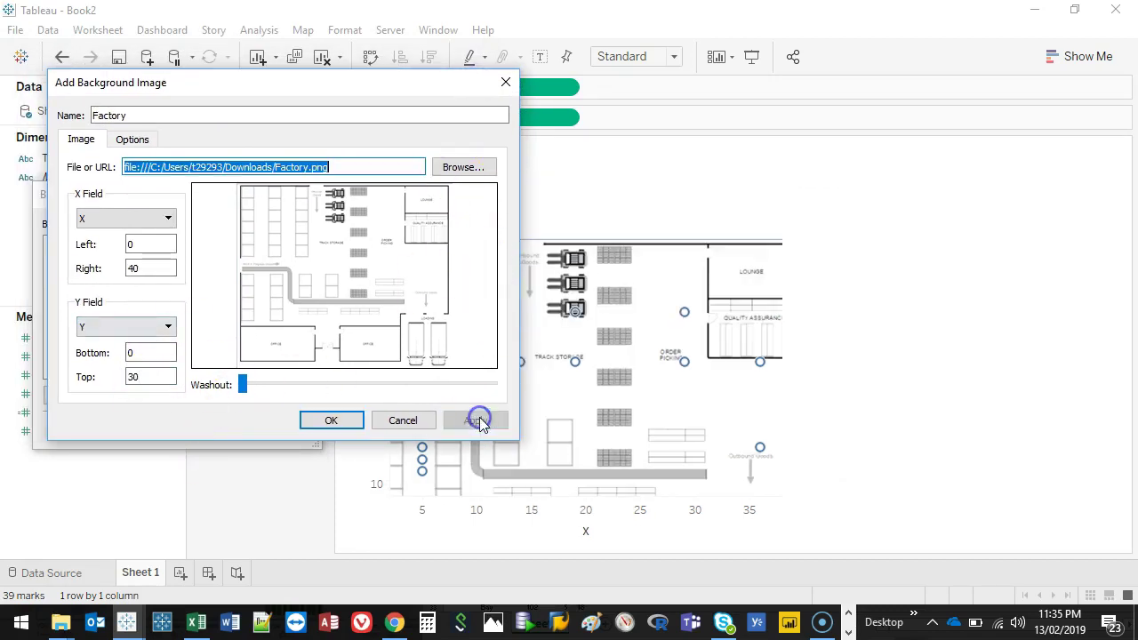
left_click(144, 378)
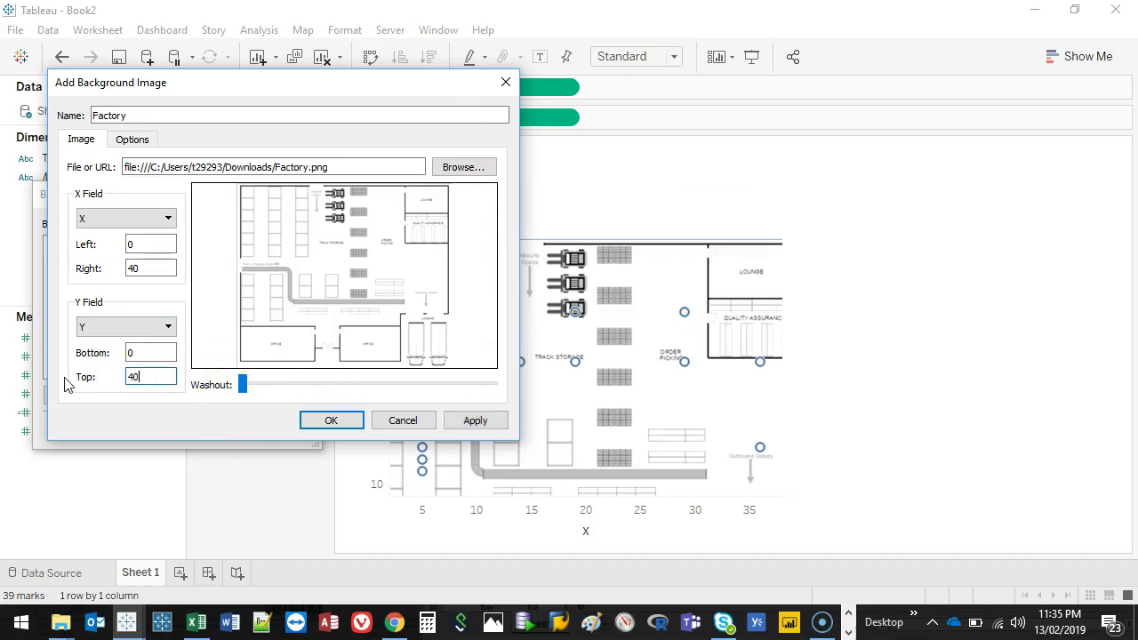
left_click(477, 428)
left_click_drag(448, 94, 346, 89)
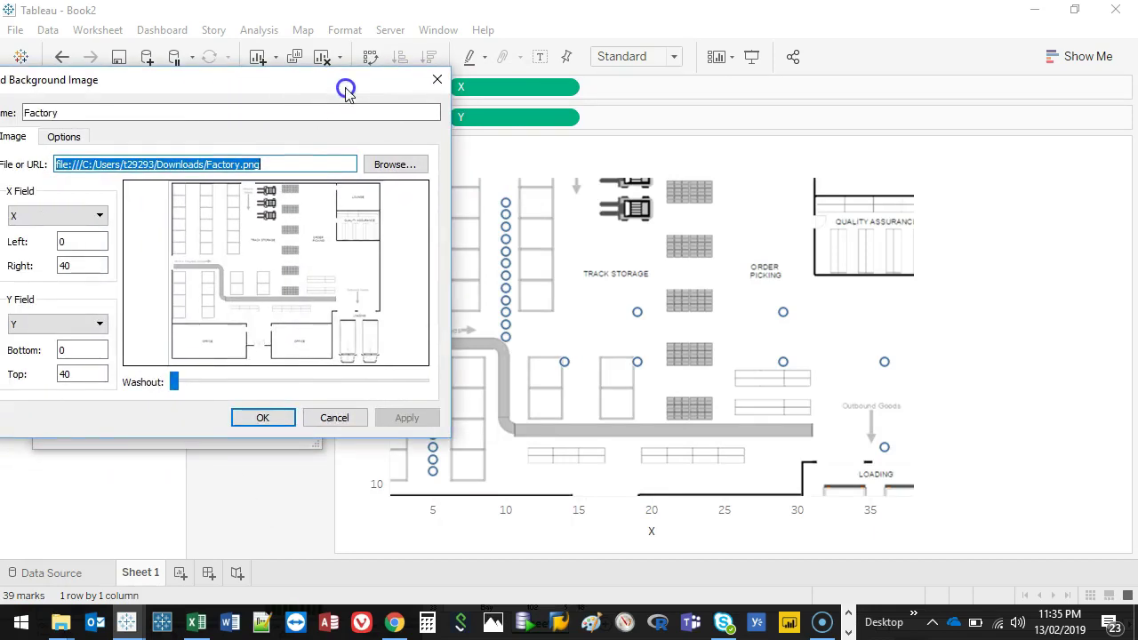
left_click_drag(94, 382, 35, 363)
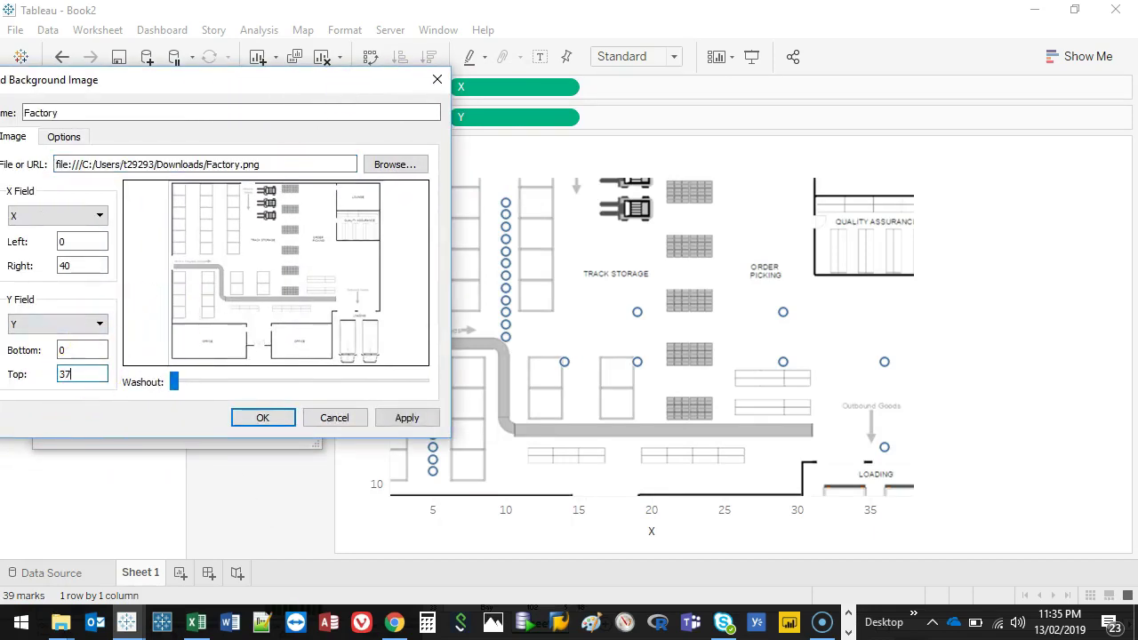
left_click(418, 418)
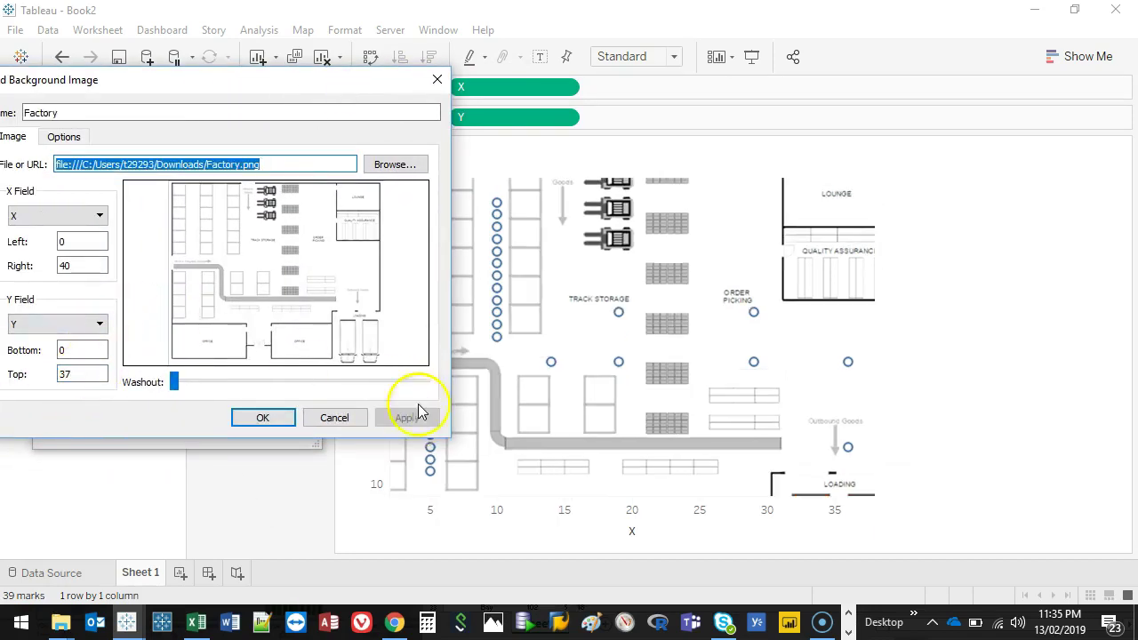
- Compare a top Y limit of 40, then set it to 35 and apply it
left_click_drag(281, 75, 340, 92)
left_click_drag(146, 384, 43, 391)
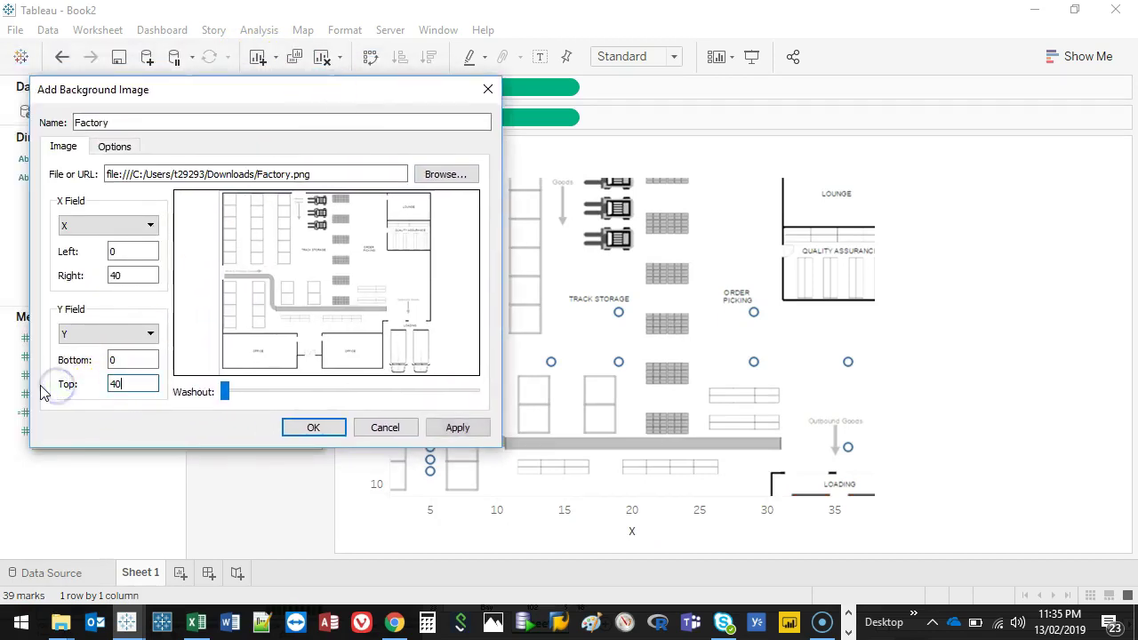
left_click(455, 427)
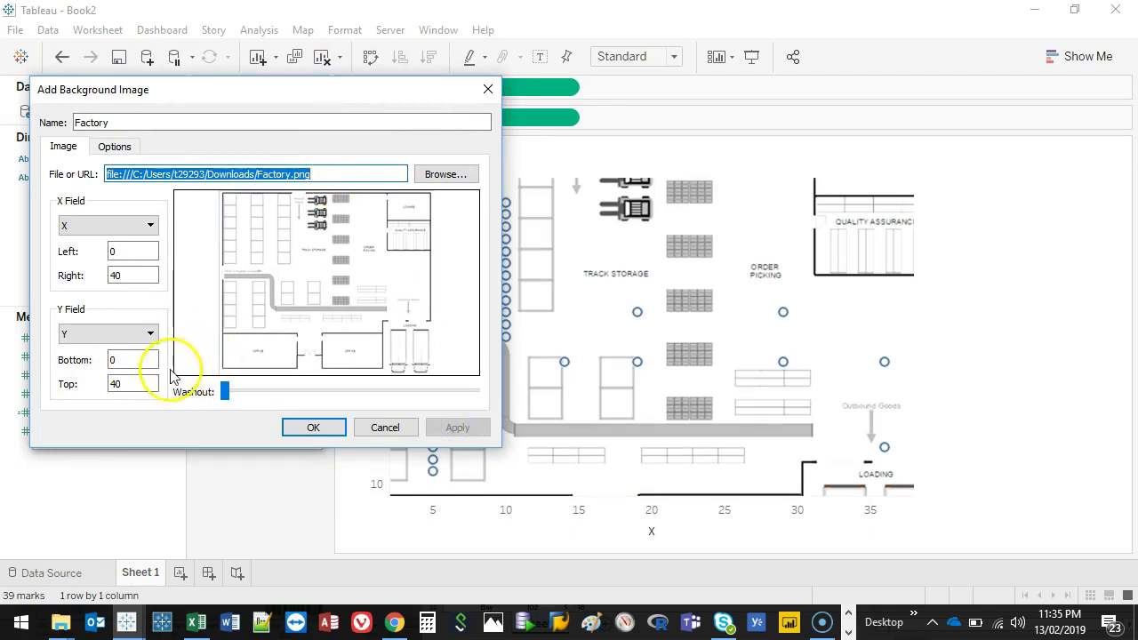
type("35")
left_click(462, 427)
mouse_move(375, 99)
left_mouse_down()
mouse_move(94, 107)
mouse_move(193, 127)
mouse_move(355, 99)
left_mouse_up()
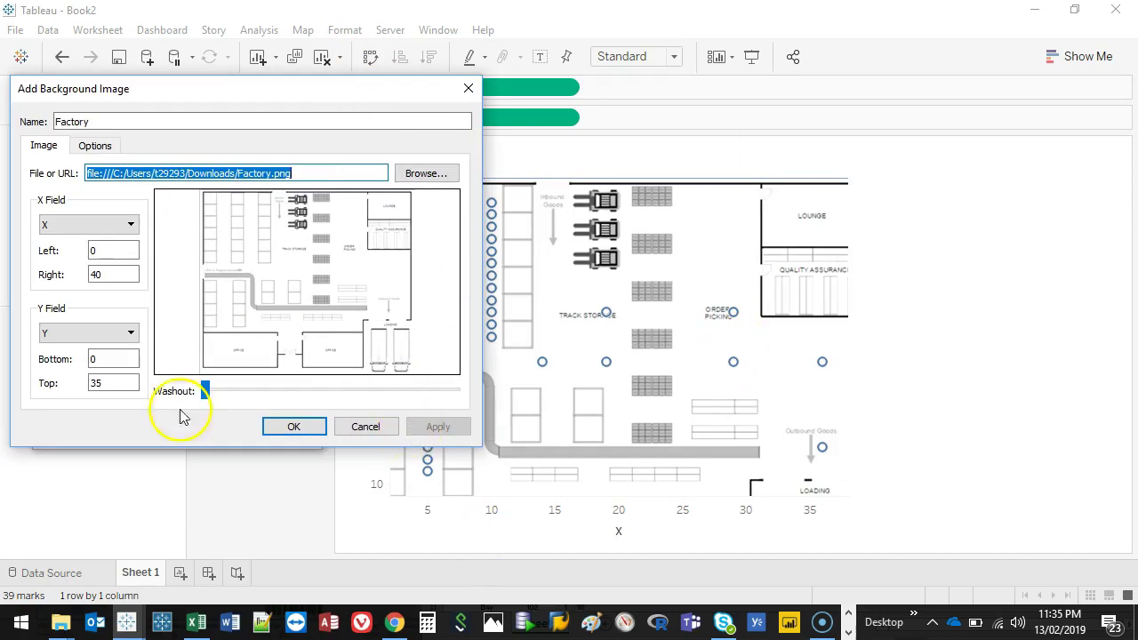
- Fade the factory background image with a washout of a little under half and accept the image settings
left_click(290, 429)
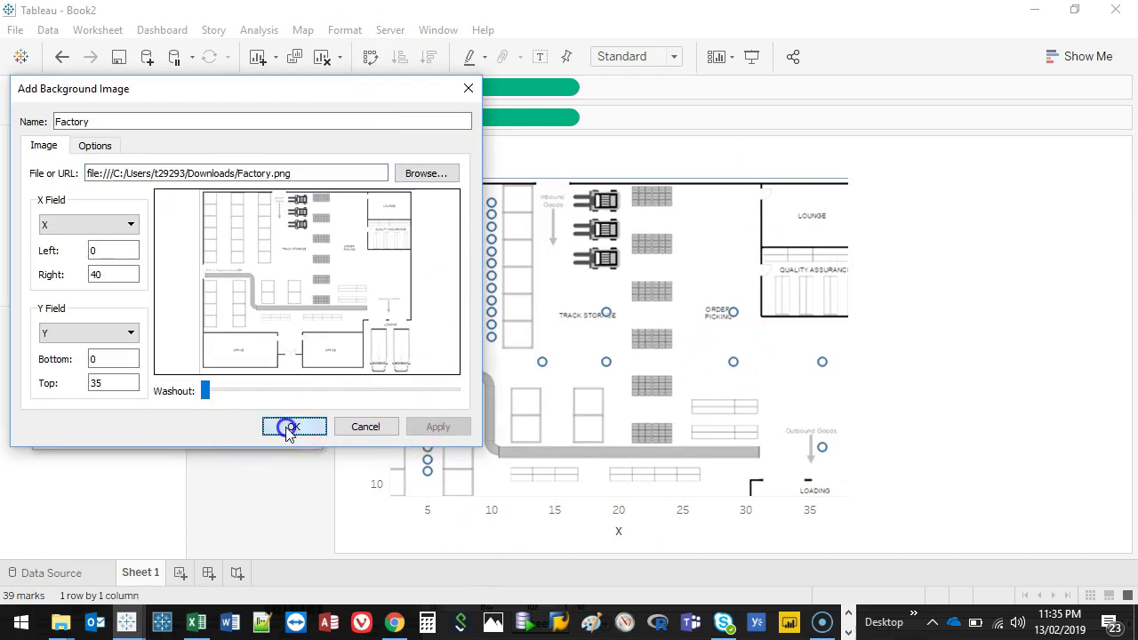
left_click(352, 392)
left_click(437, 427)
left_click(320, 391)
left_click(443, 429)
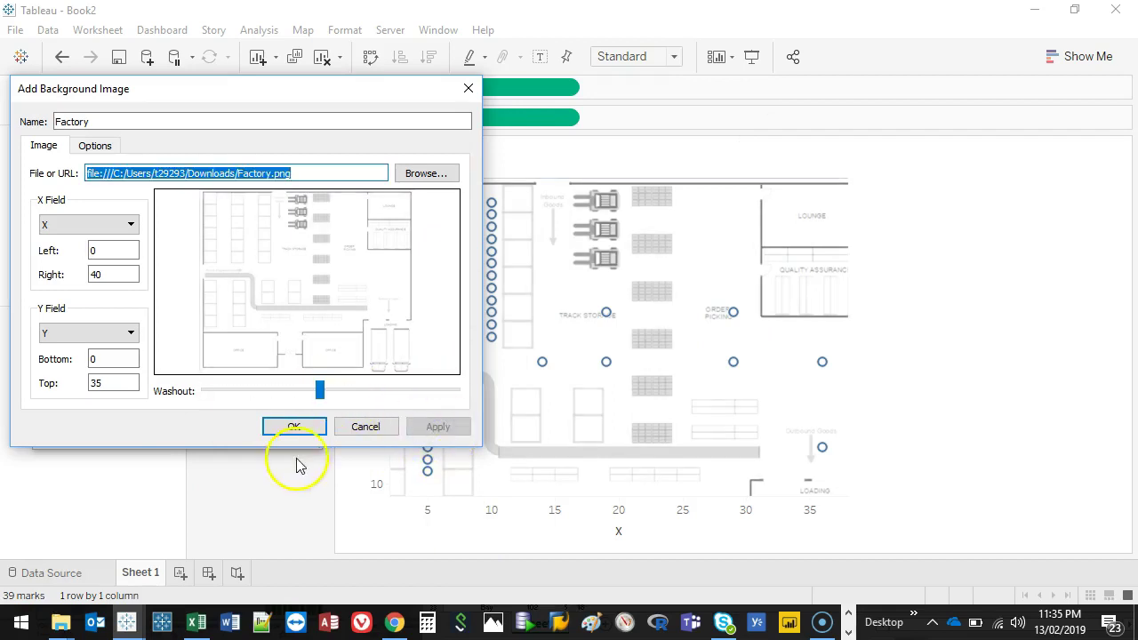
left_click(290, 427)
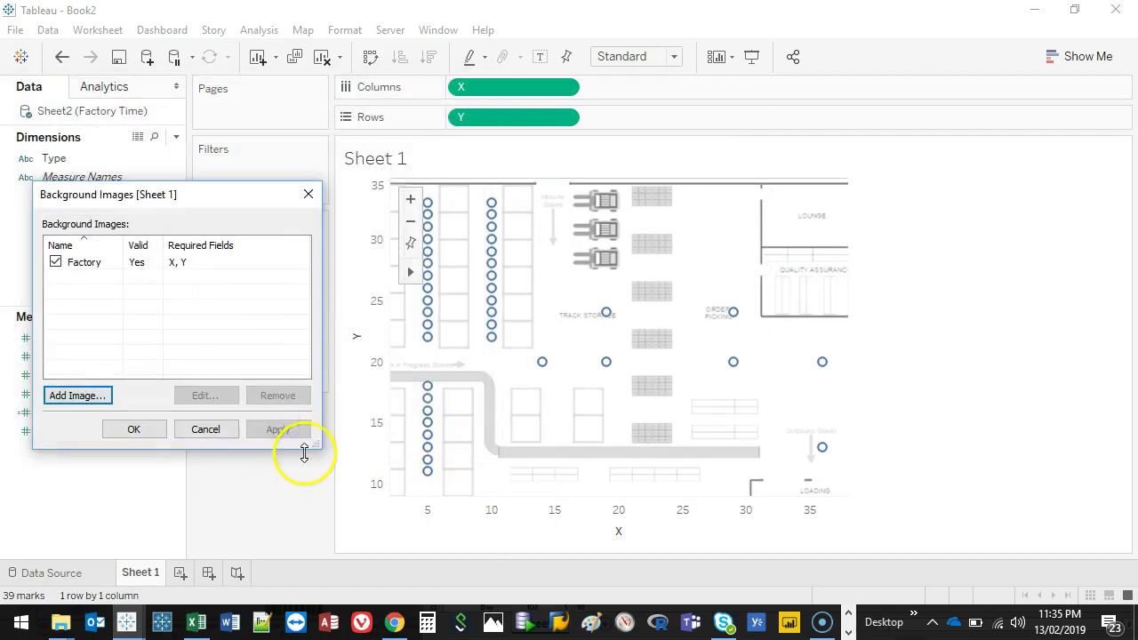
- Hide the sheet's title above the chart
right_click(382, 165)
left_click(432, 211)
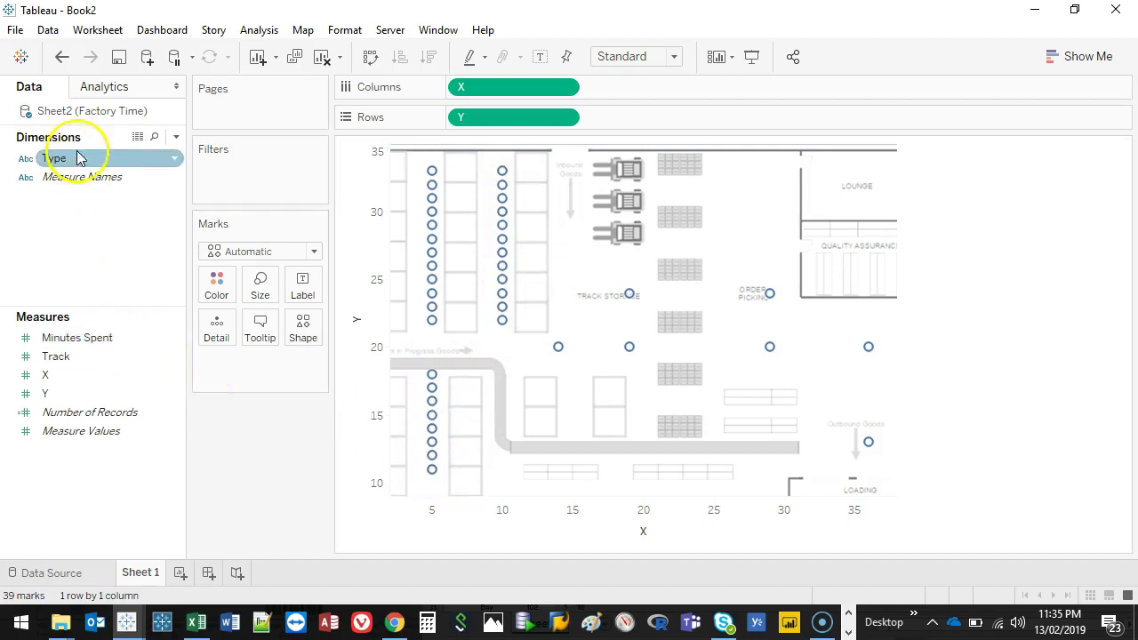
- Color the marks by Type, highlight the Movement points, and take Type off the marks again
left_click_drag(76, 165, 218, 286)
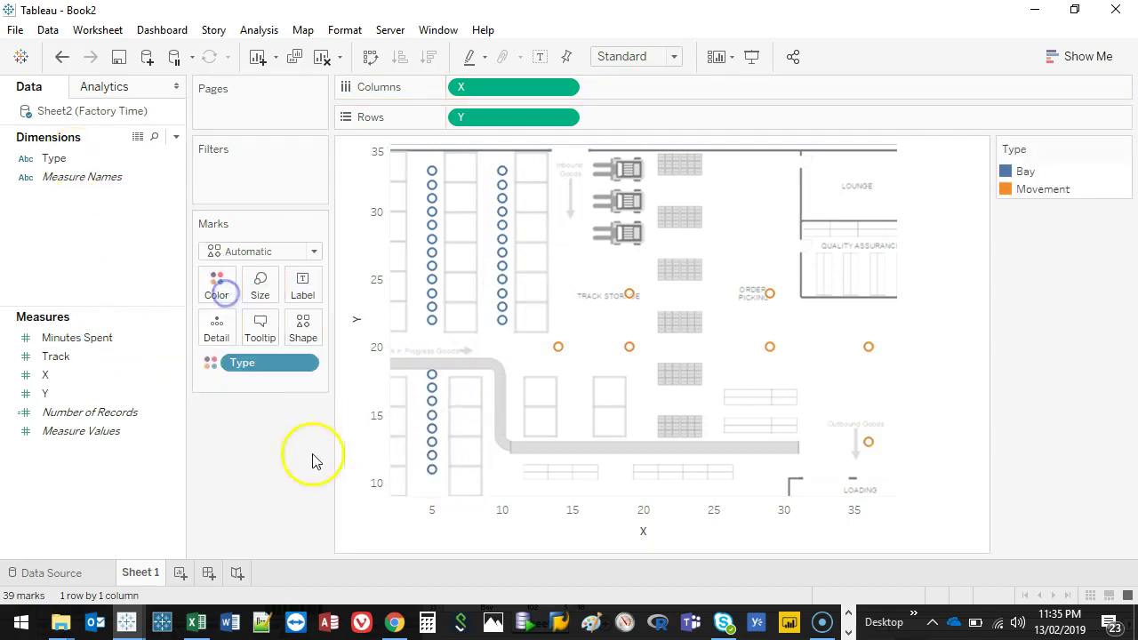
left_click(1037, 189)
left_click(1033, 173)
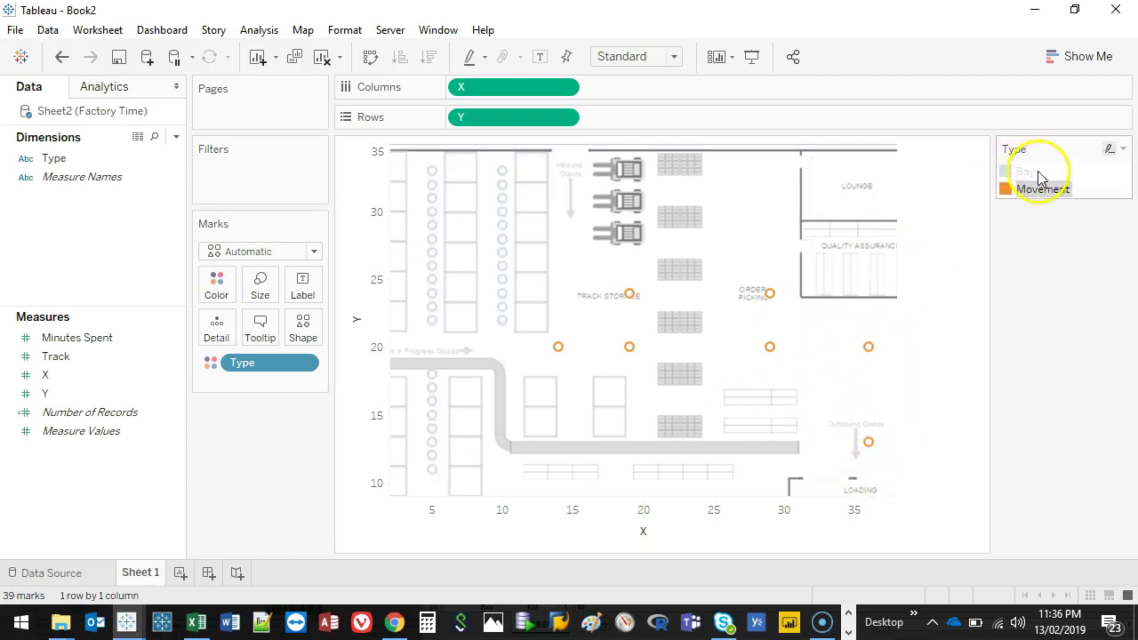
left_click(1036, 171)
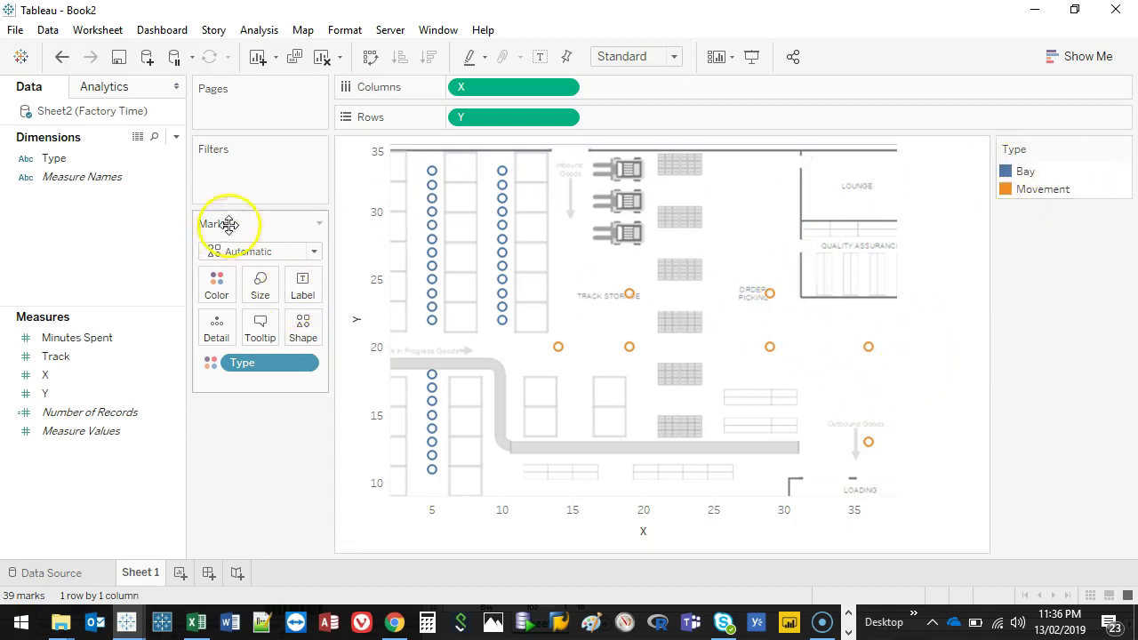
left_click_drag(267, 362, 231, 452)
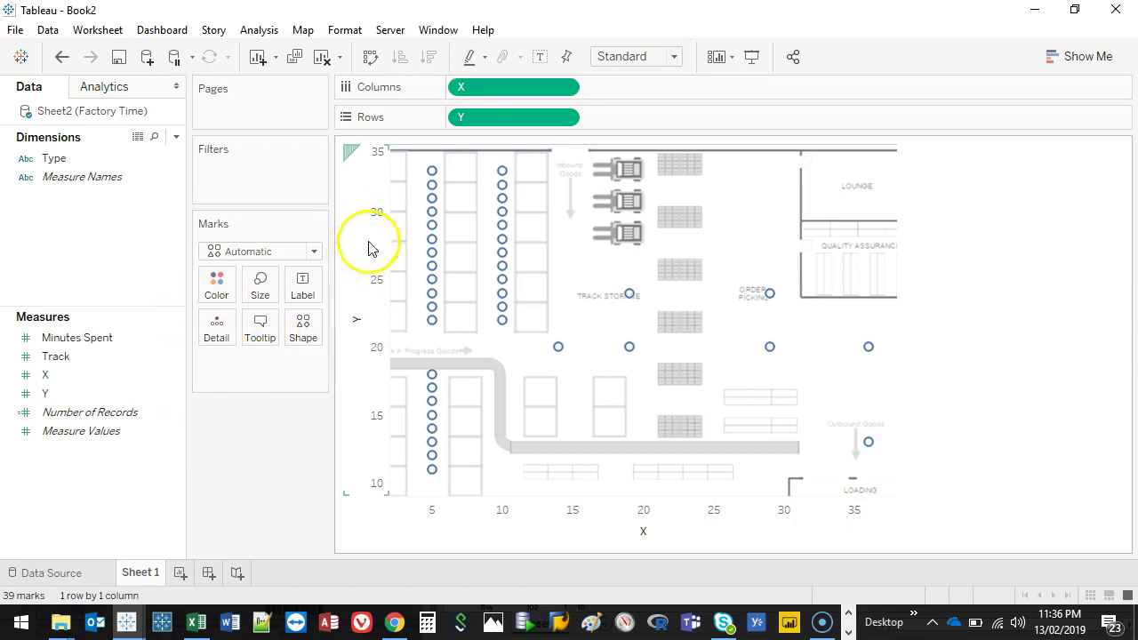
mouse_move(434, 179)
left_click_drag(454, 268, 447, 169)
mouse_move(496, 321)
left_mouse_down()
mouse_move(516, 325)
mouse_move(520, 361)
left_mouse_up()
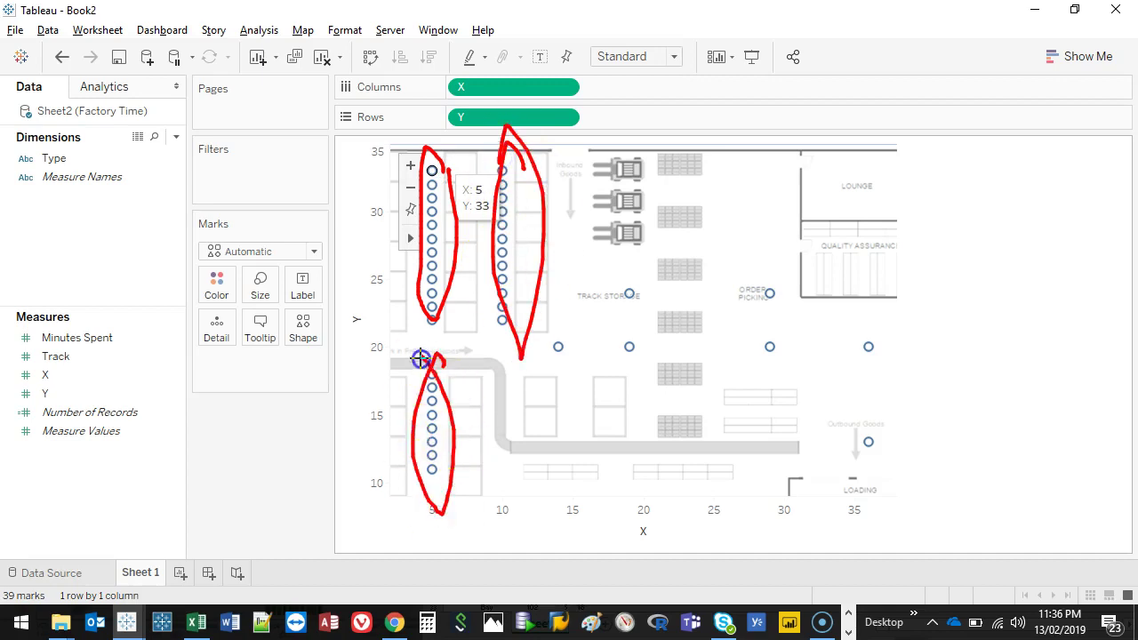
key("Escape")
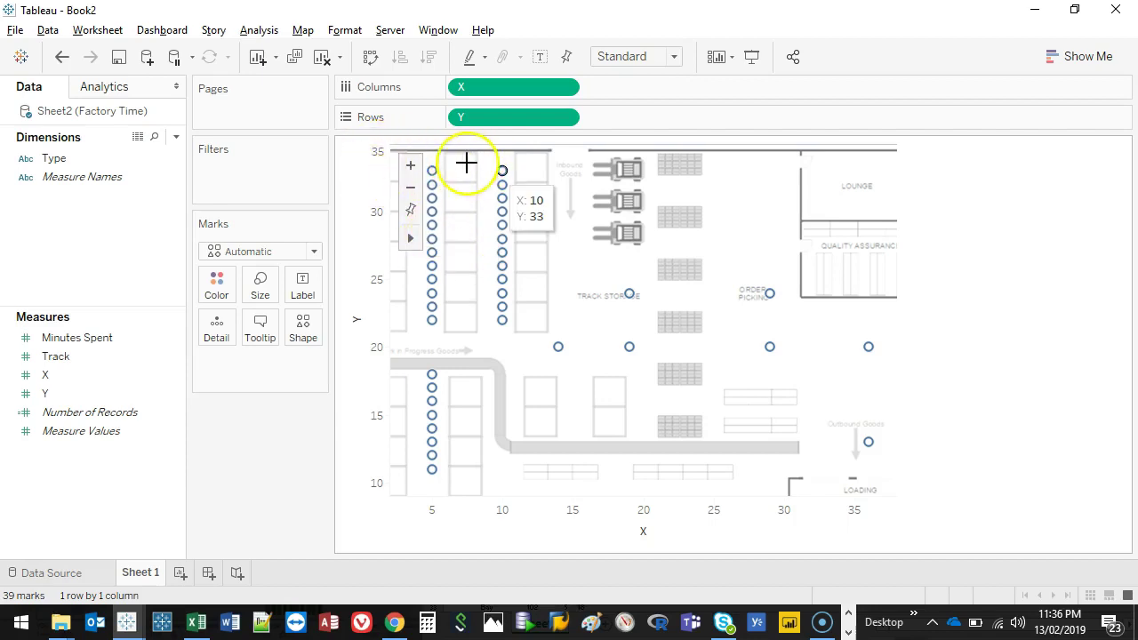
mouse_move(474, 142)
left_mouse_down()
mouse_move(407, 141)
mouse_move(374, 182)
left_mouse_up()
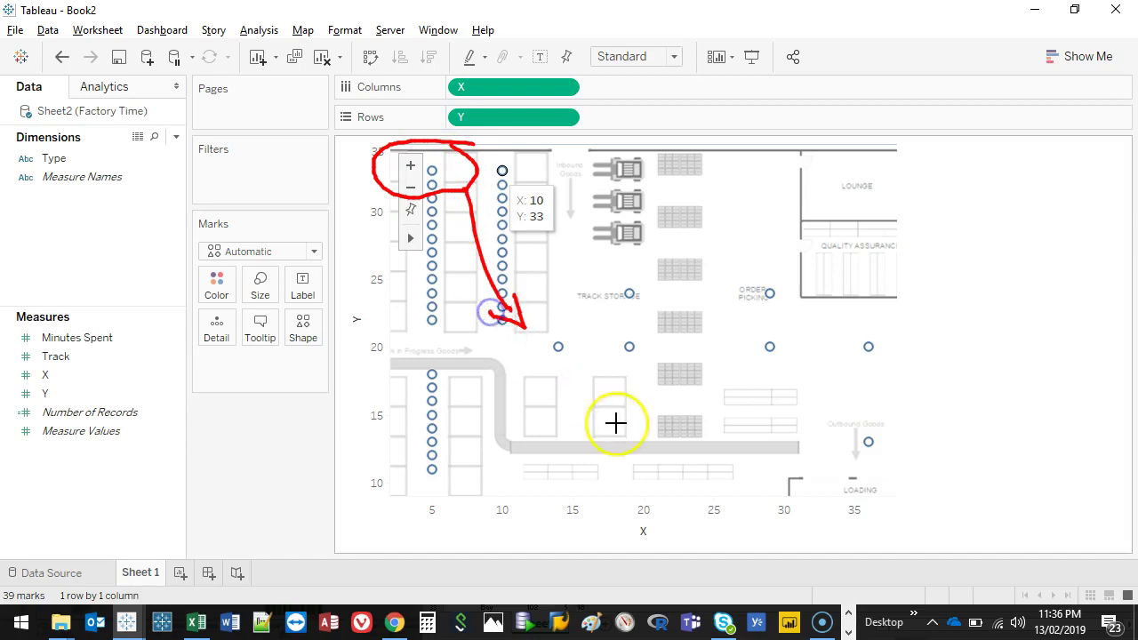
key("Escape")
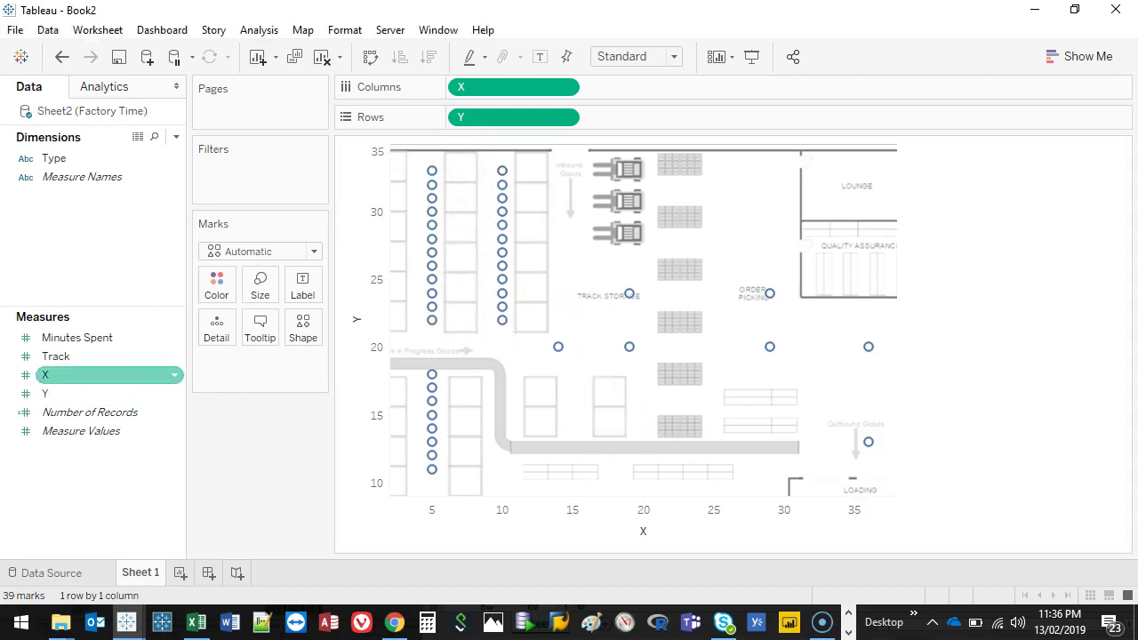
- Size and color the marks by Minutes Spent
left_click(74, 339)
left_click_drag(74, 342, 260, 293)
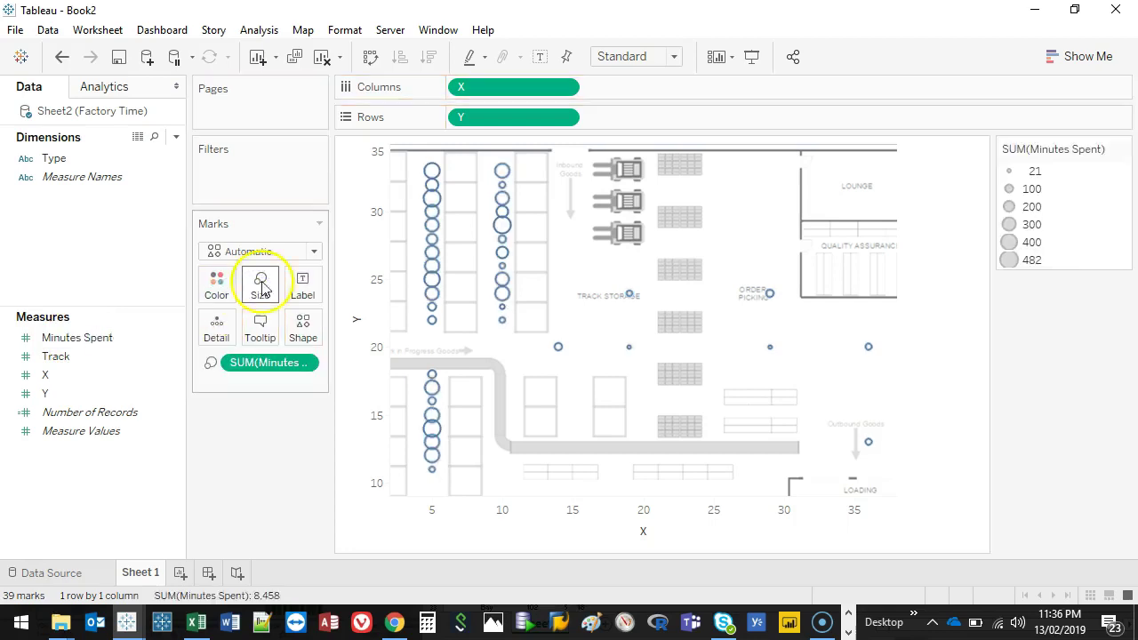
left_click_drag(76, 338, 216, 290)
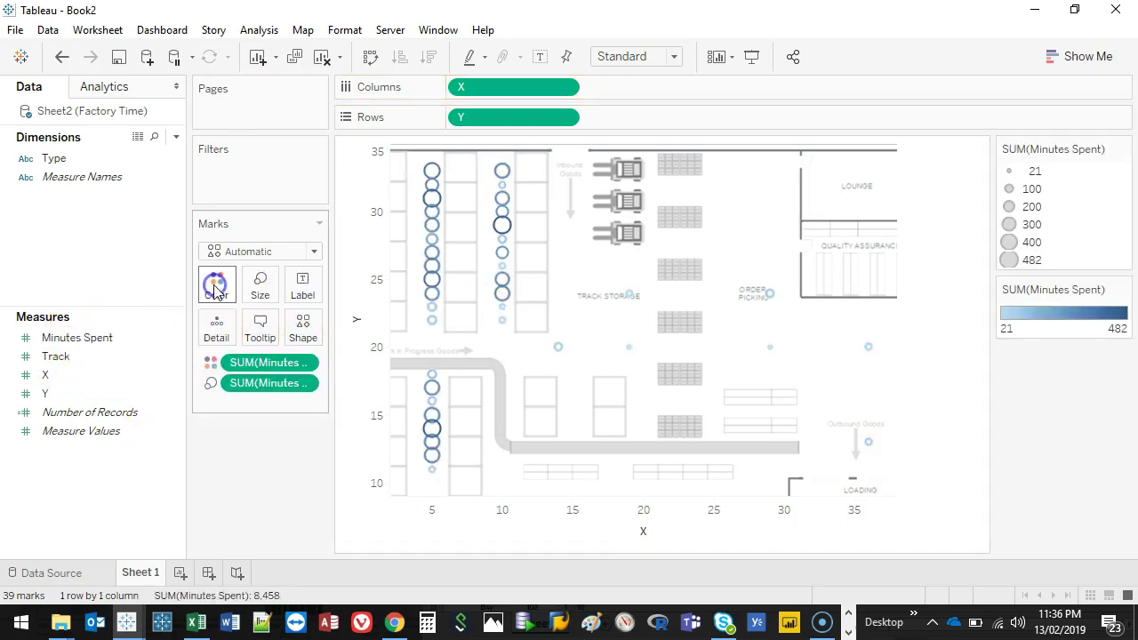
- Change the Minutes Spent colors to the Red-Black Diverging palette, reversed so that high values are red
double_click(1066, 313)
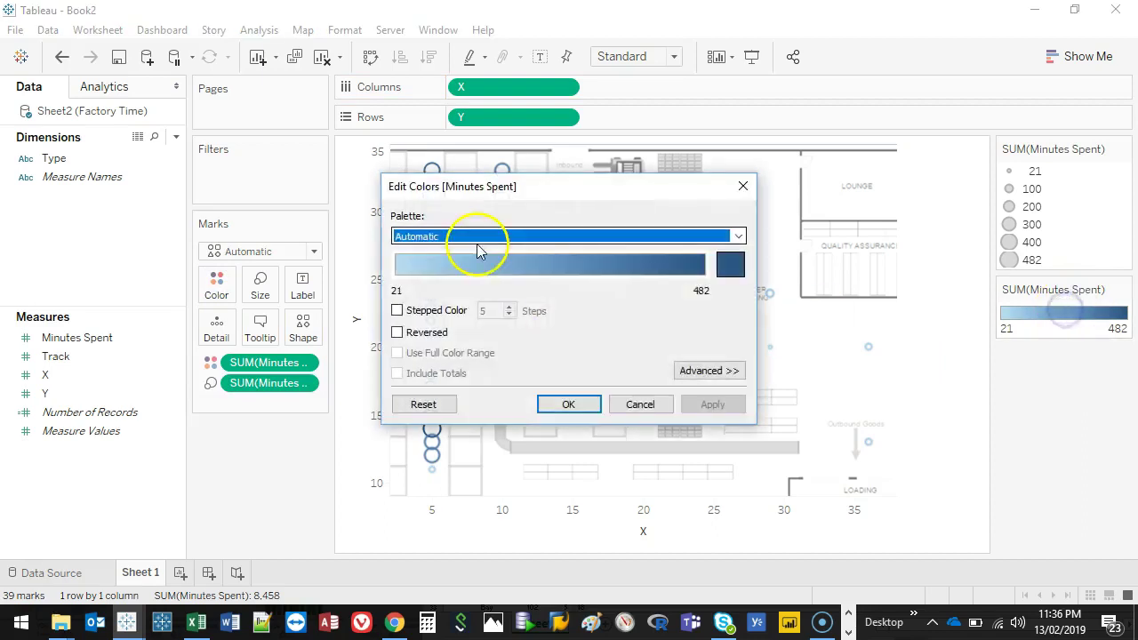
left_click(477, 236)
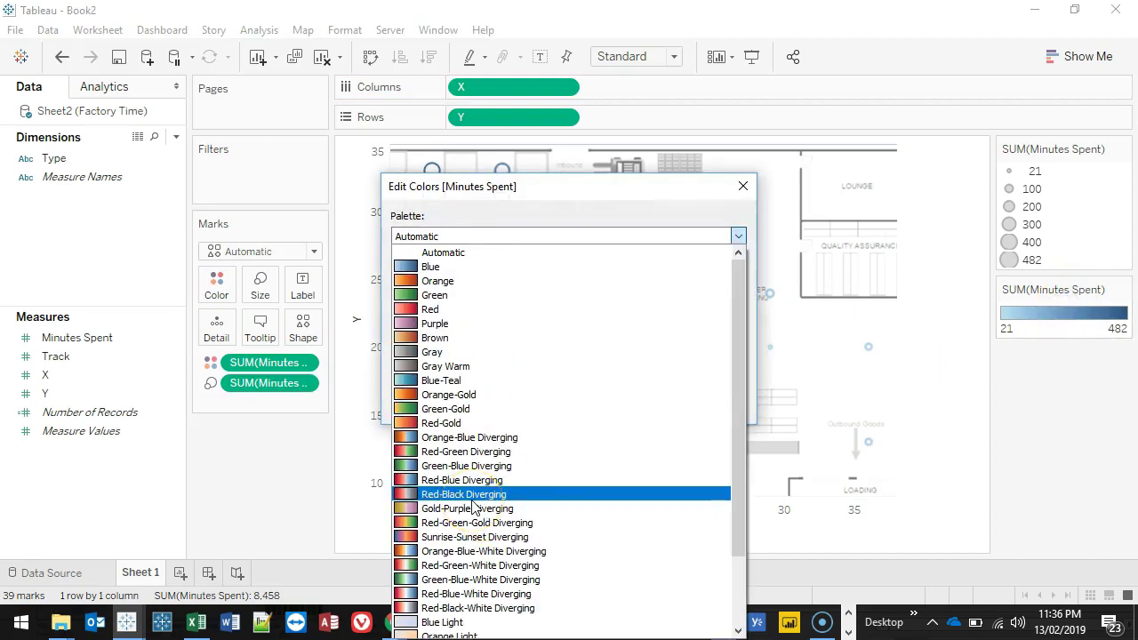
left_click(480, 496)
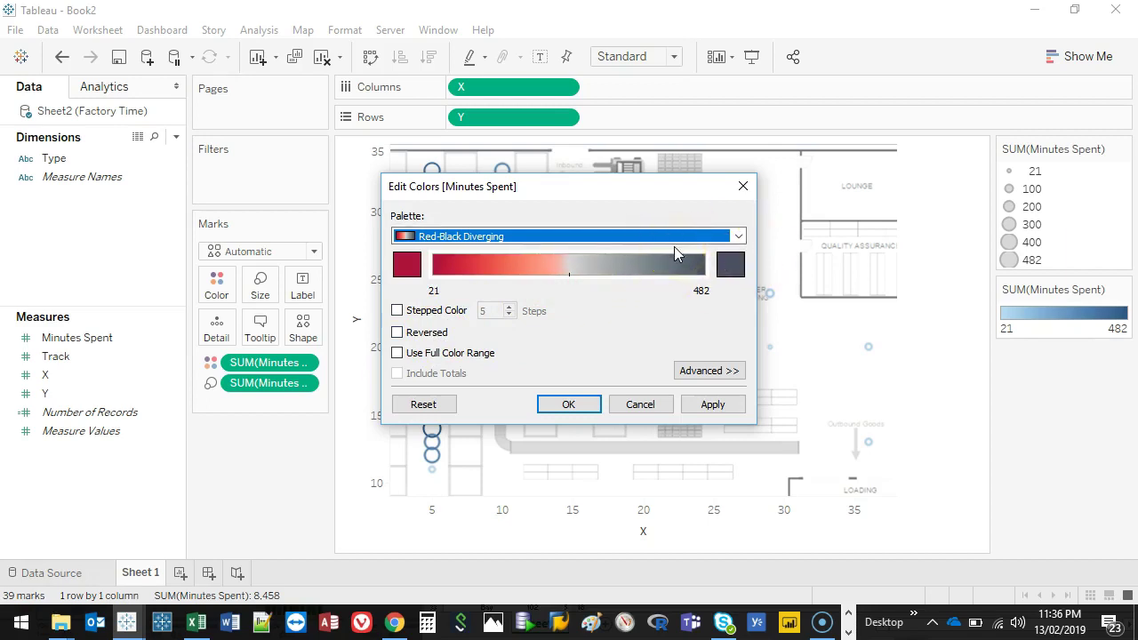
left_click(429, 334)
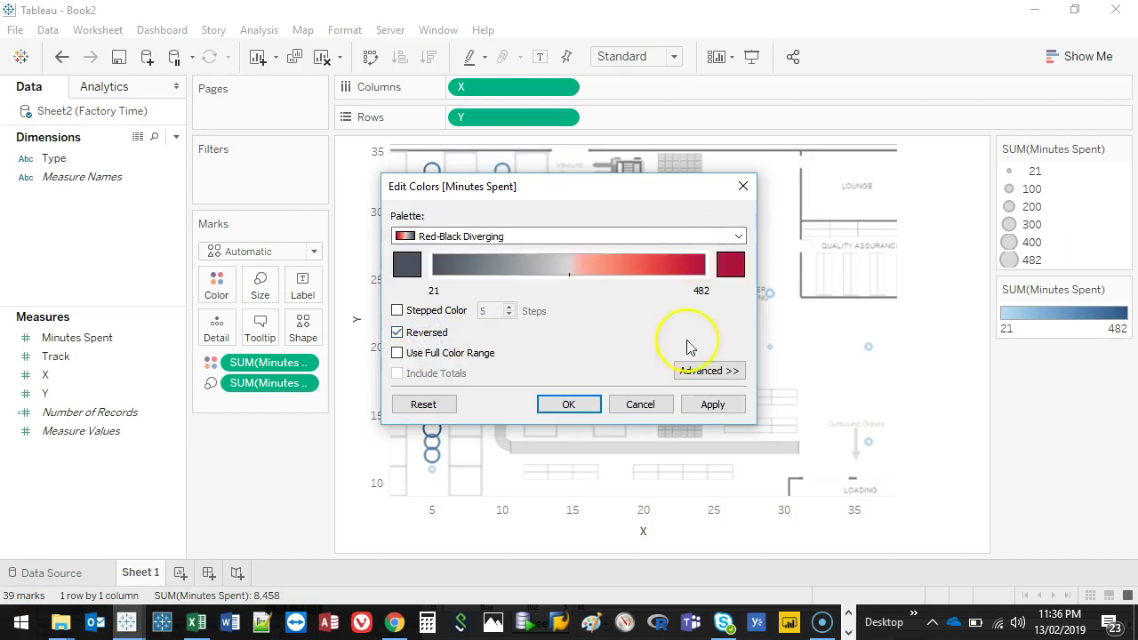
left_click(572, 404)
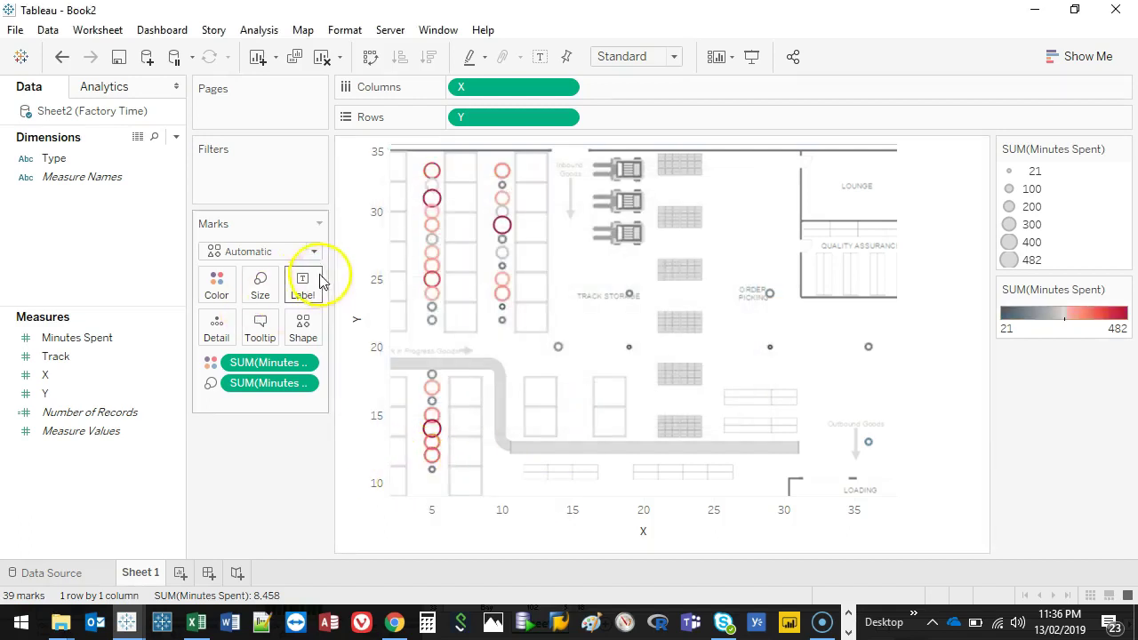
- Change the shape of the marks to filled circles
left_click(303, 324)
left_click(297, 406)
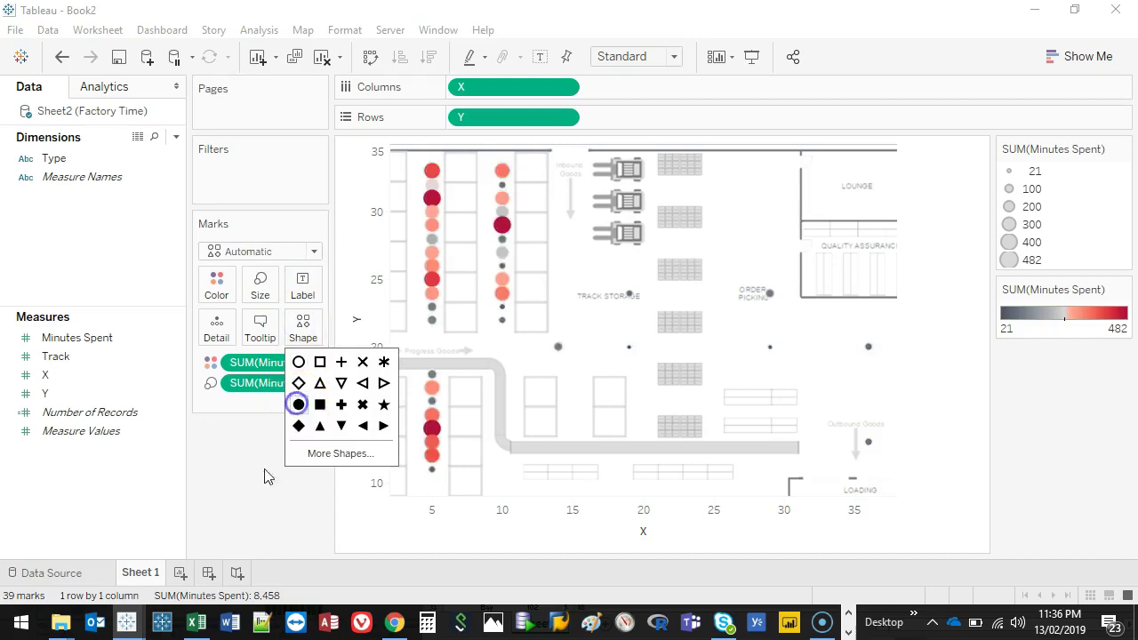
left_click(258, 497)
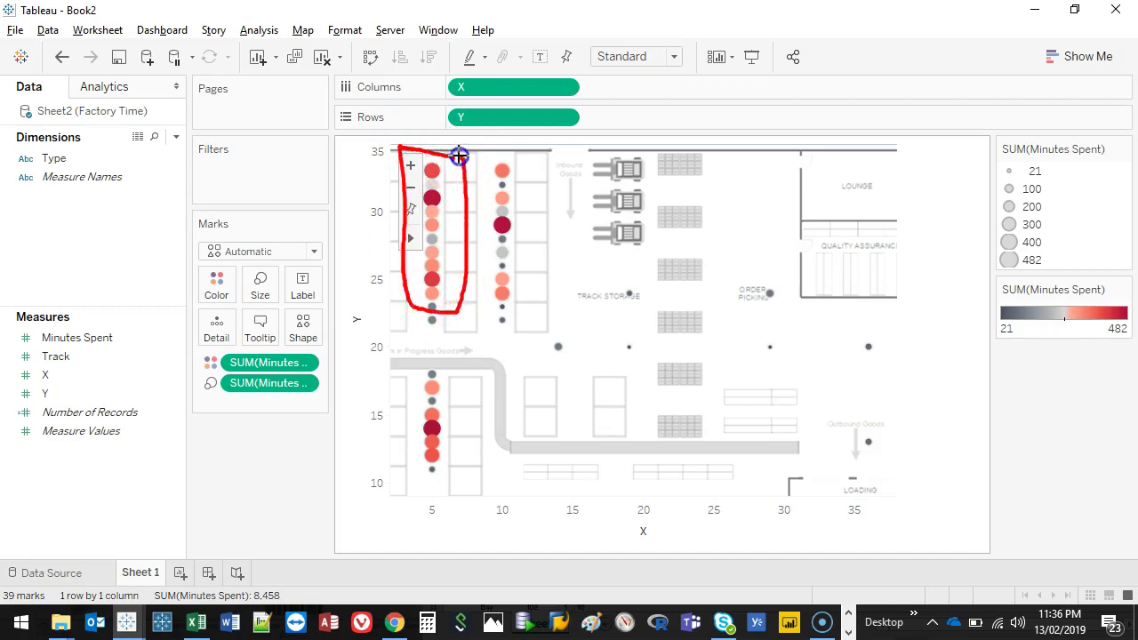
- Examine the Minutes Spent hotspots along the X 5 and X 10 columns and compare them with the unused racks on the floor plan
mouse_move(436, 412)
left_mouse_down()
mouse_move(394, 440)
mouse_move(456, 398)
left_mouse_up()
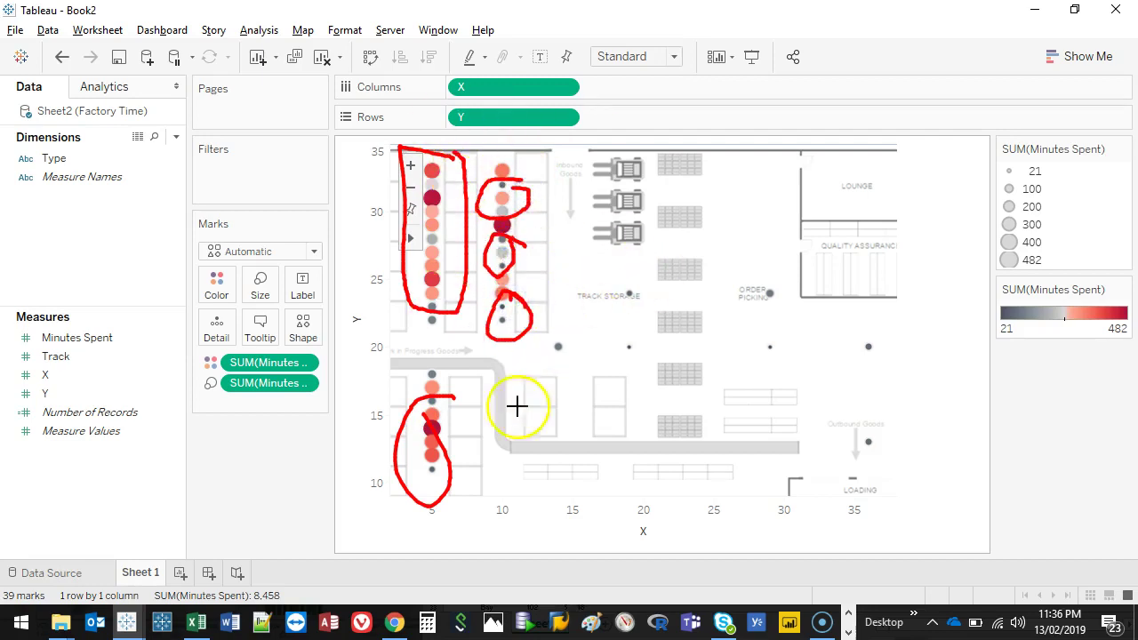
key("e")
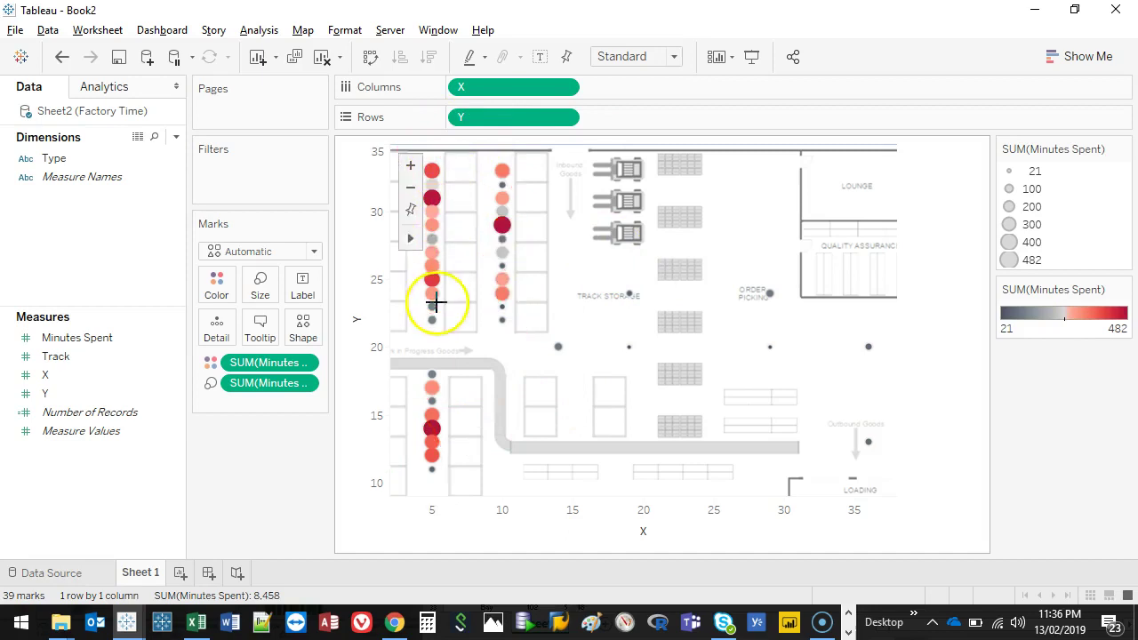
mouse_move(548, 171)
left_mouse_down()
mouse_move(511, 194)
mouse_move(573, 258)
mouse_move(523, 169)
left_mouse_up()
mouse_move(635, 382)
left_mouse_down()
mouse_move(558, 363)
mouse_move(538, 435)
mouse_move(640, 380)
left_mouse_up()
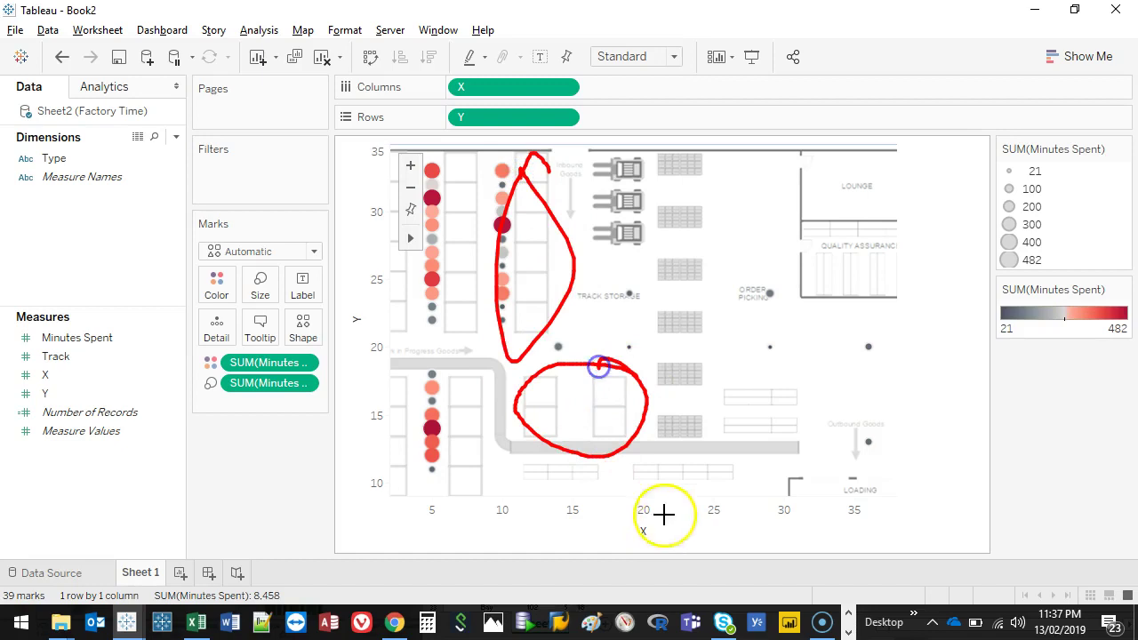
key("Escape")
mouse_move(516, 228)
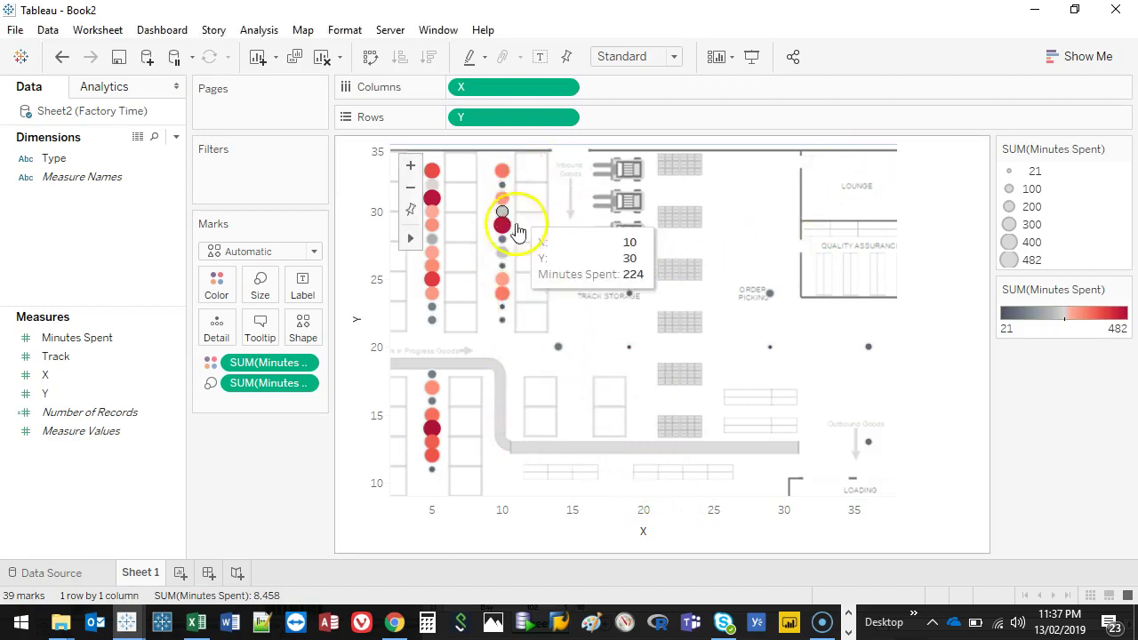
- Enlarge the circle marks on the floor plan to about twice their size
left_click(258, 286)
left_click(323, 330)
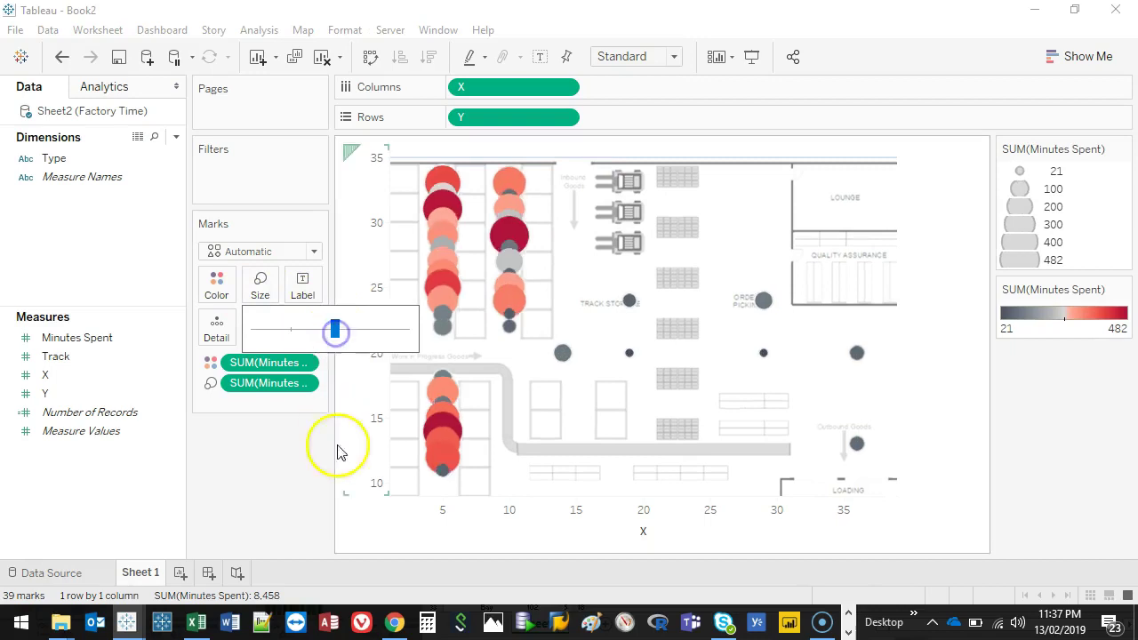
left_click(267, 503)
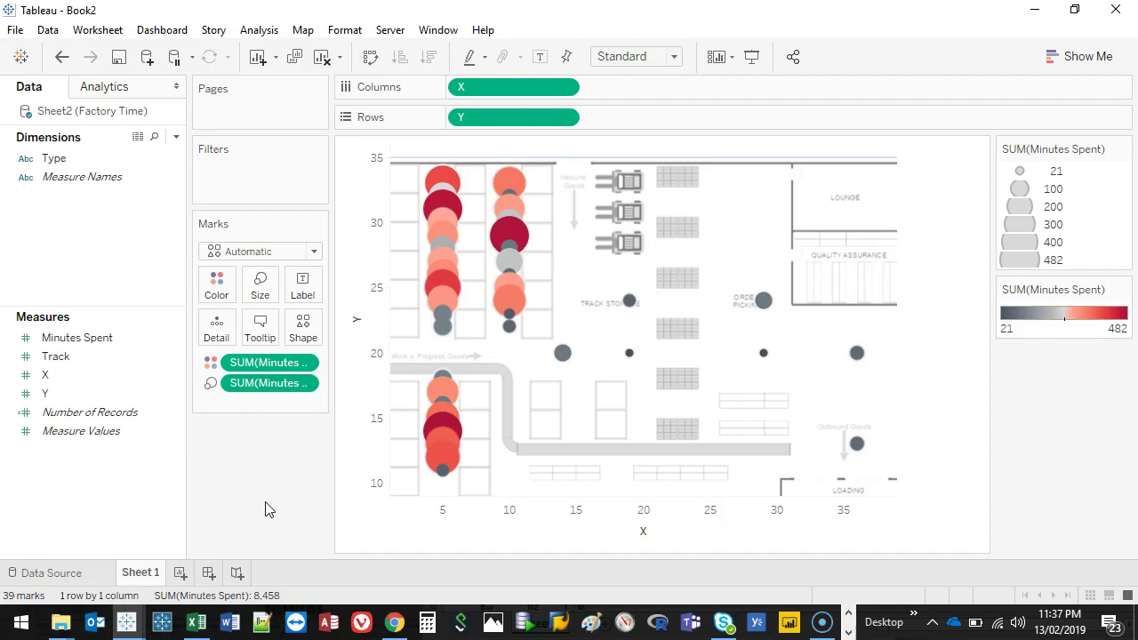
- Change the mark type to Density and increase the size of the density marks
left_click(314, 252)
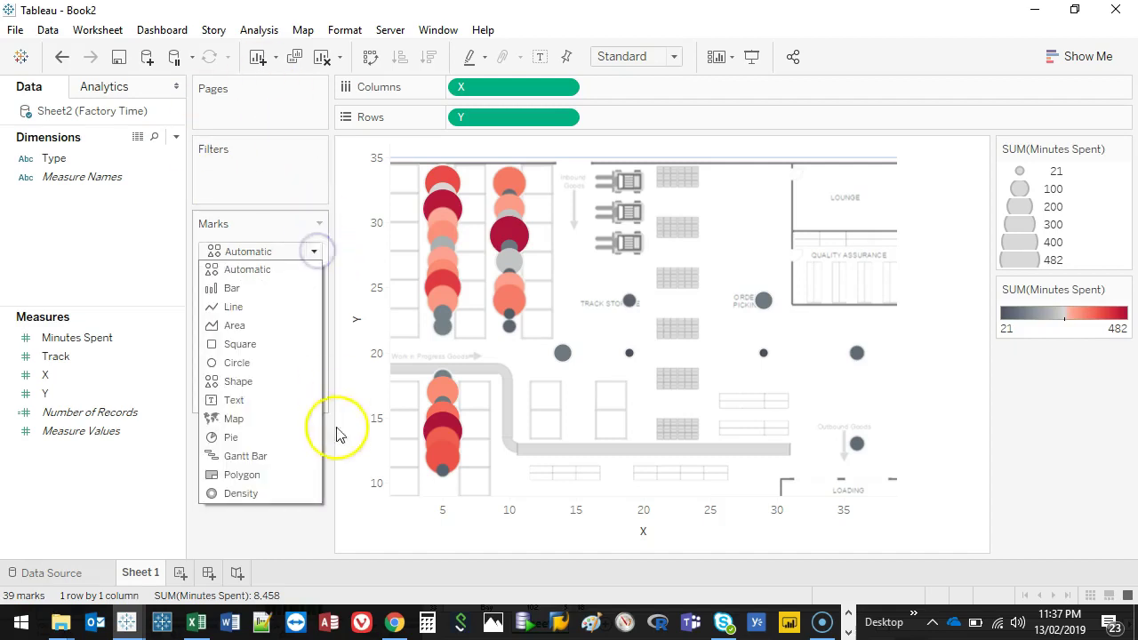
left_click(268, 500)
left_click(260, 285)
left_click_drag(331, 330, 356, 327)
left_click(275, 480)
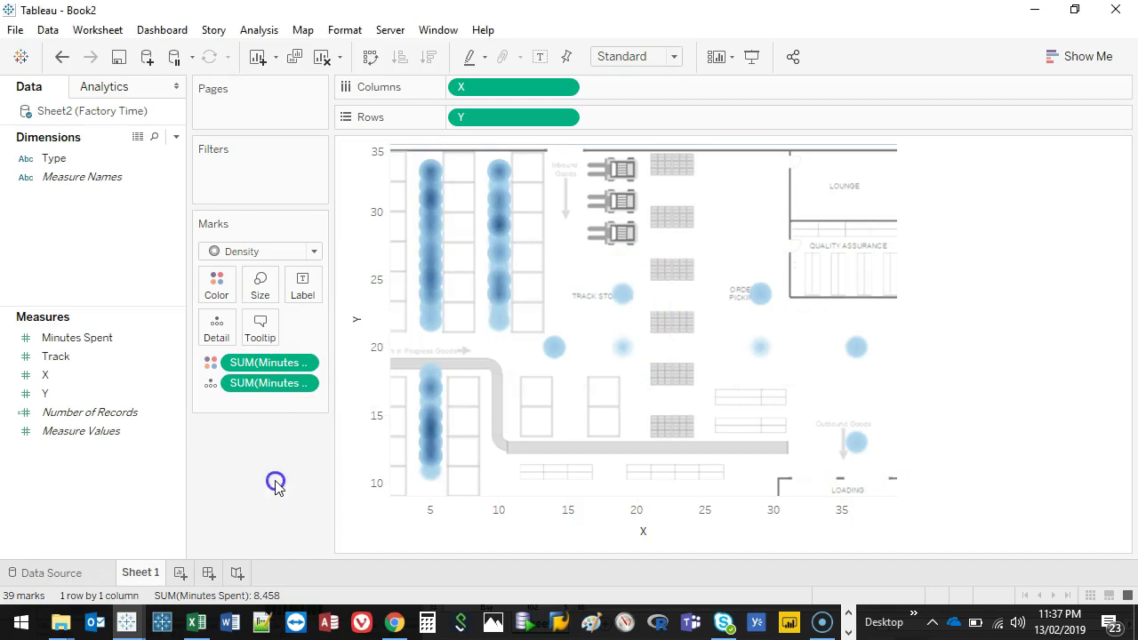
- Try the Density Green Dark palette on the density marks and settle on Density Gray-Red Light
left_click(219, 291)
left_click(278, 342)
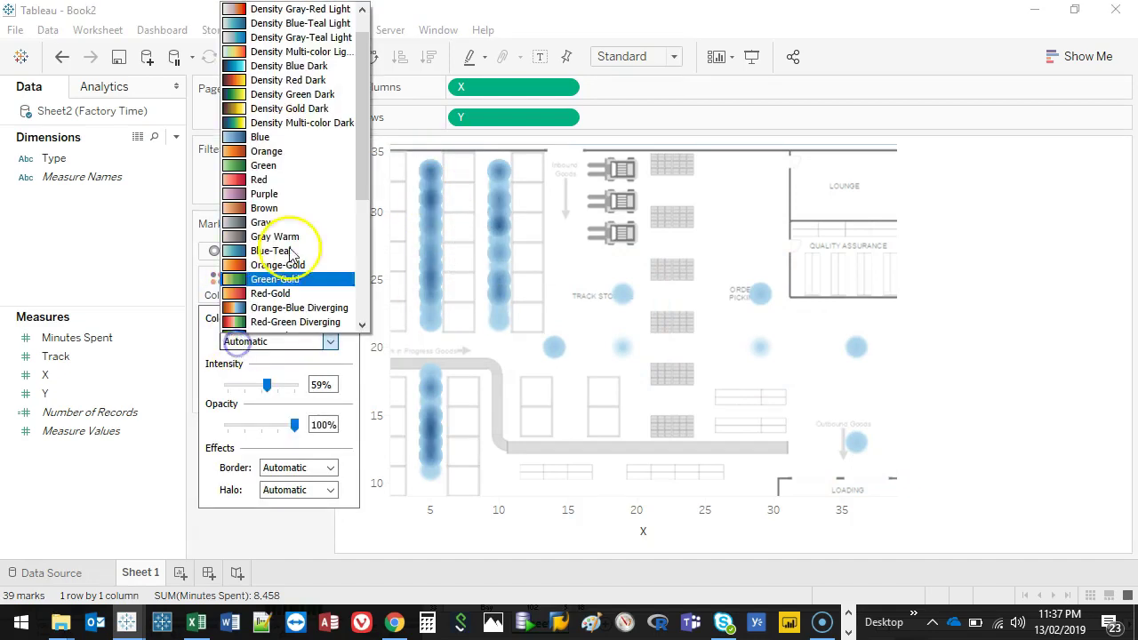
left_click(281, 96)
left_click(275, 343)
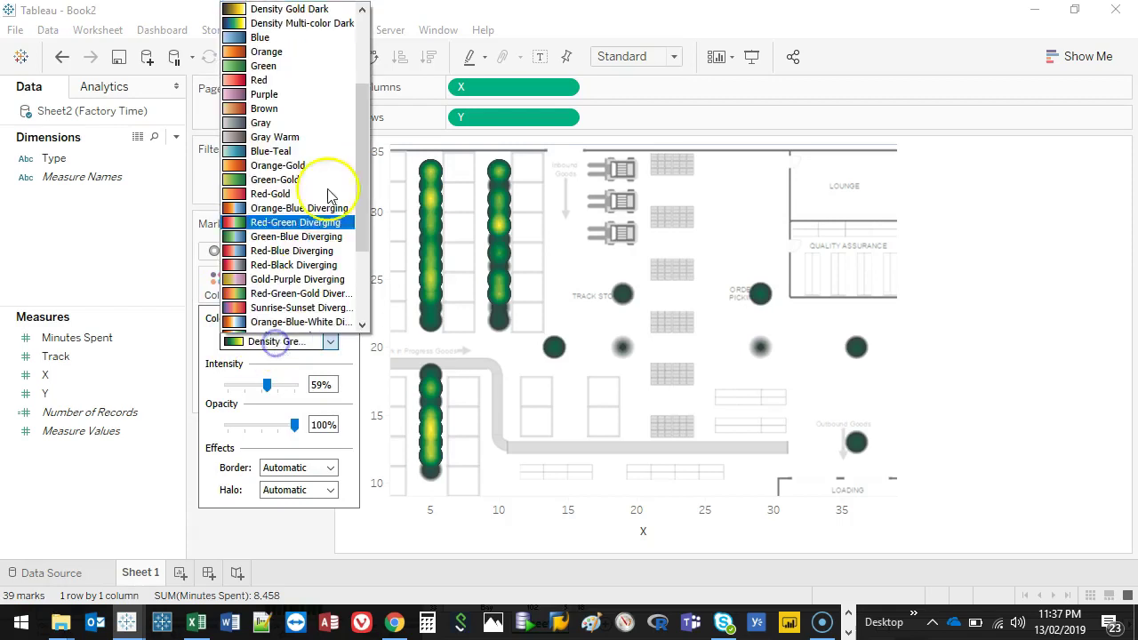
left_click_drag(363, 147, 363, 45)
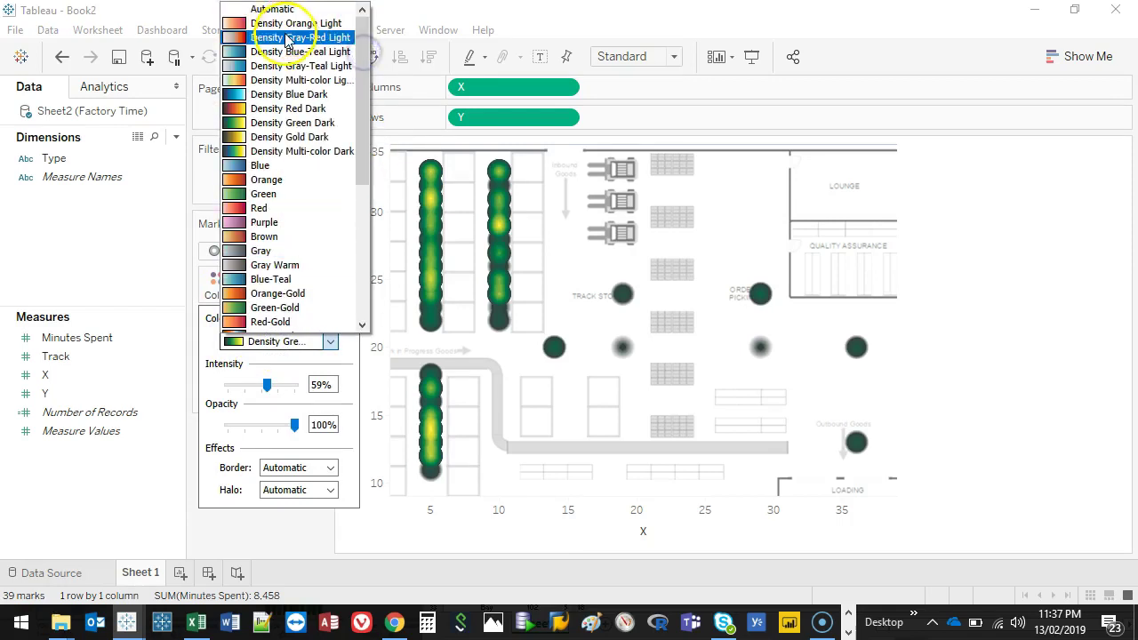
left_click(285, 36)
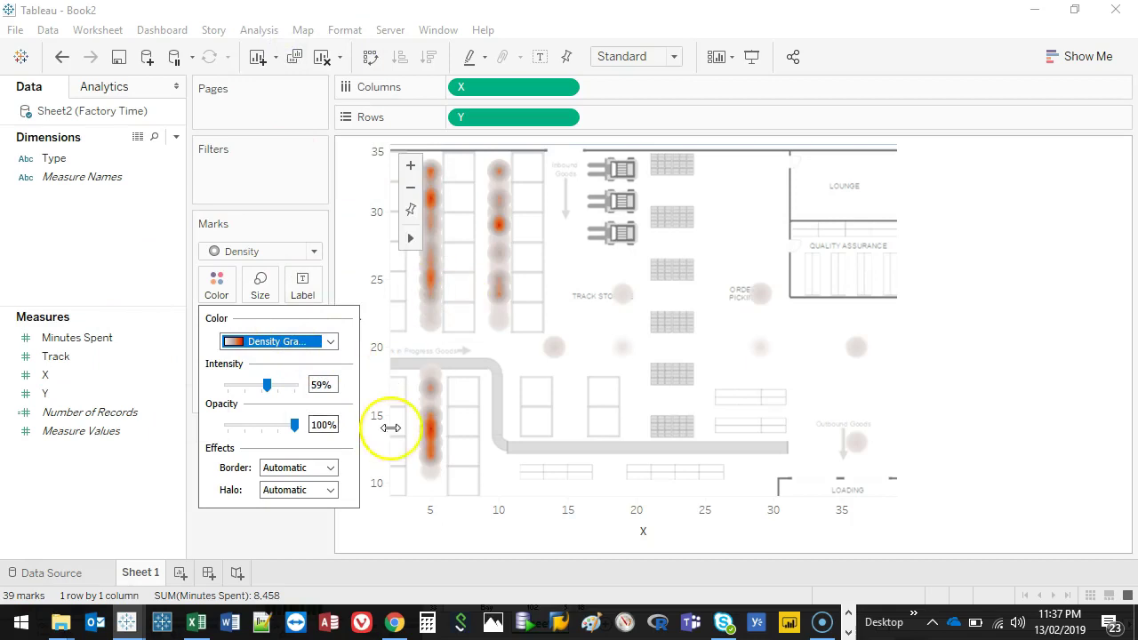
- Set the density color intensity to 71% with opacity at 100%
left_click_drag(283, 396, 275, 387)
mouse_move(294, 425)
left_mouse_down()
mouse_move(276, 427)
mouse_move(310, 433)
left_mouse_up()
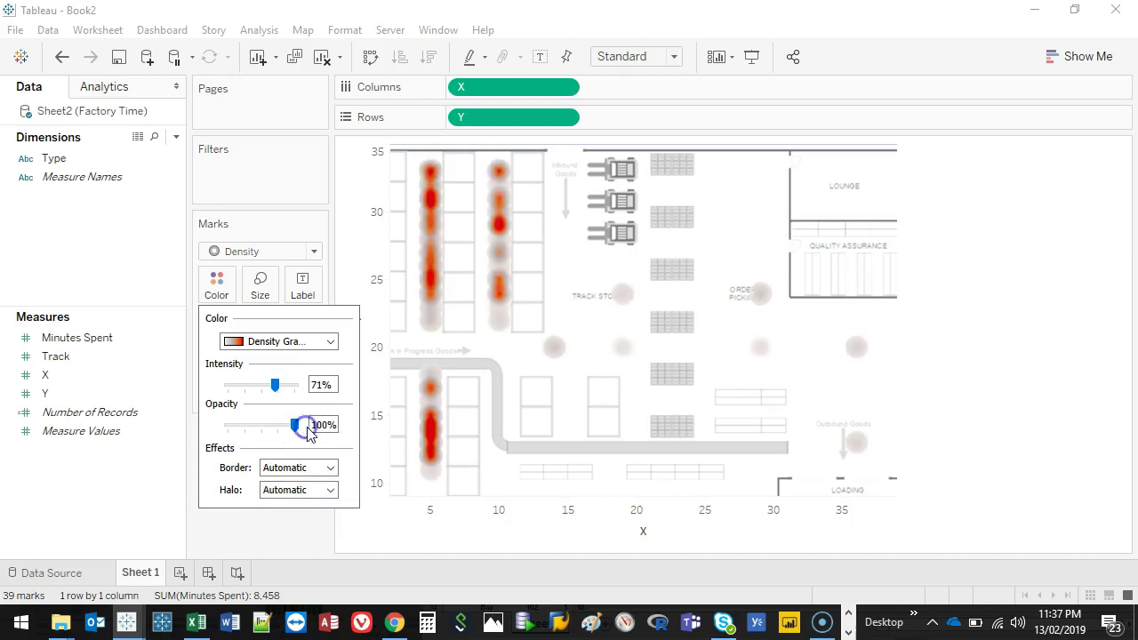
left_click(273, 546)
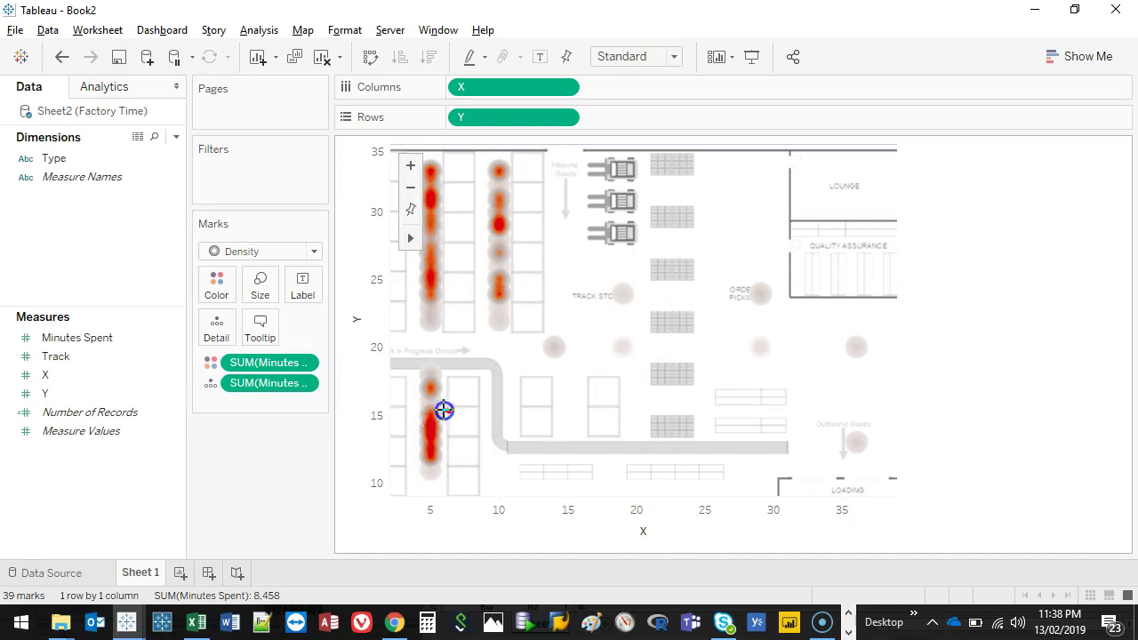
- Examine the red density hotspots along the X 5 and X 10 columns of the floor plan
left_click_drag(447, 247, 431, 242)
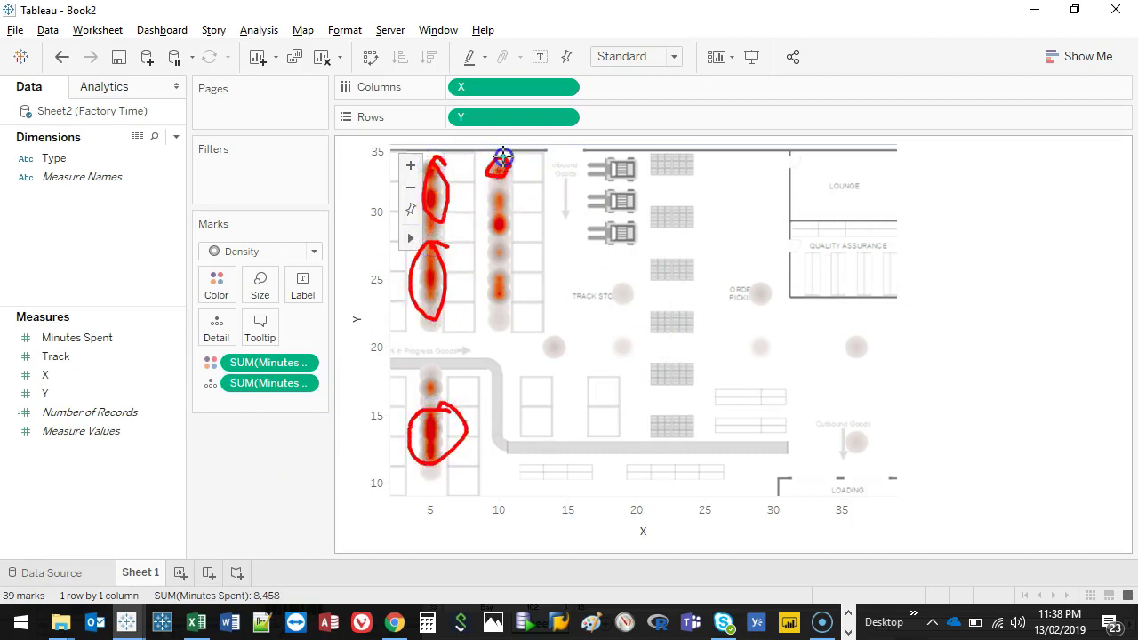
left_click_drag(513, 244, 491, 242)
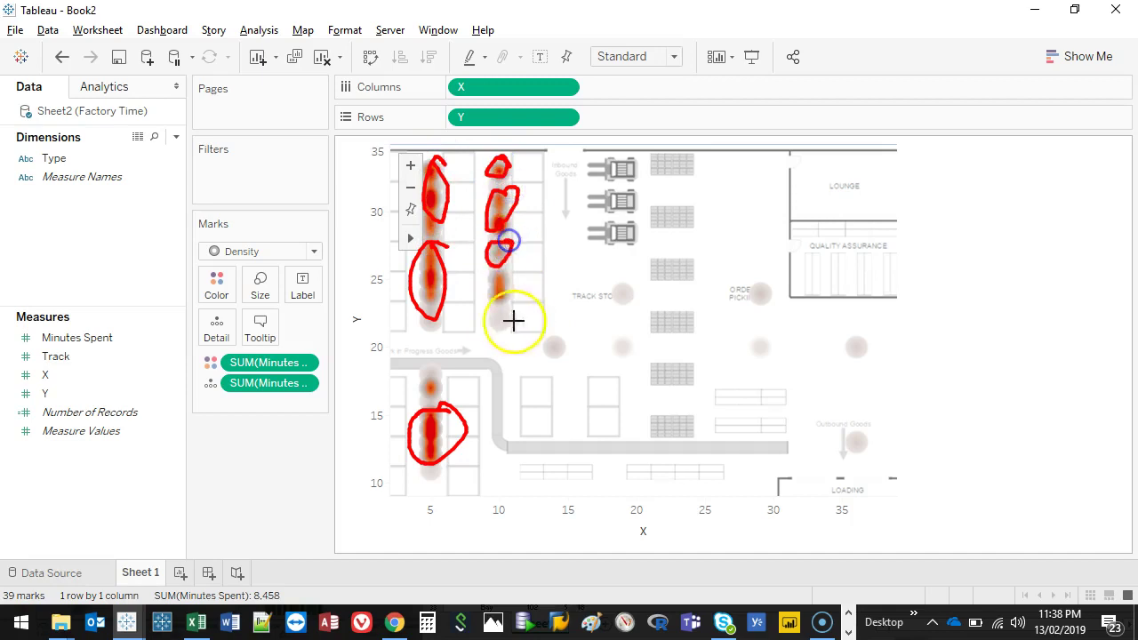
key("Escape")
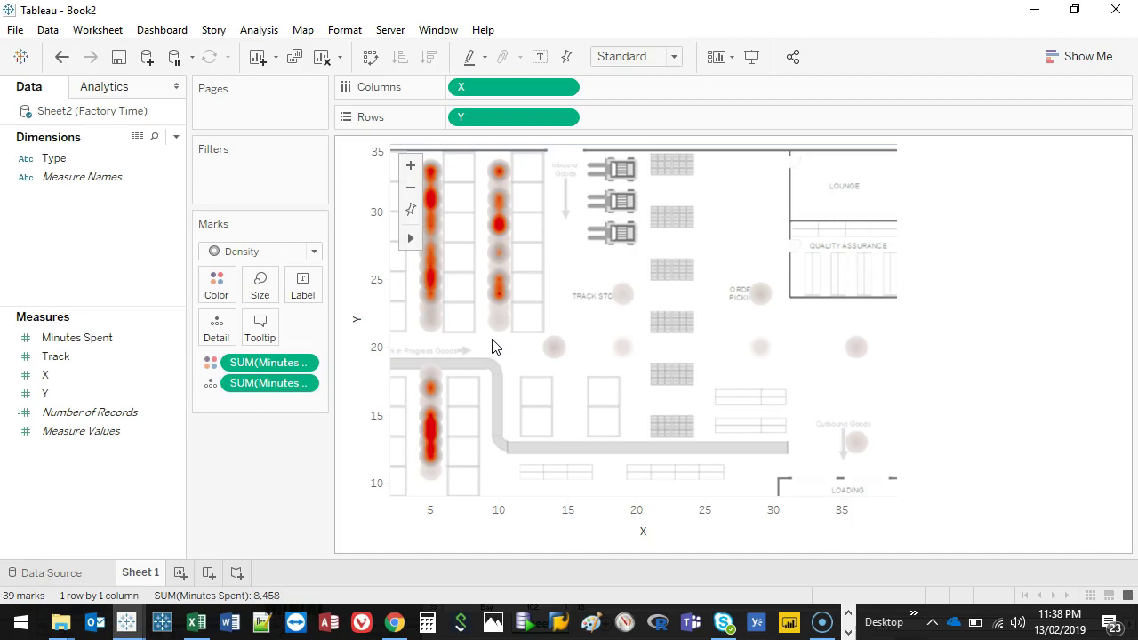
- Change the mark type to Circle and make the circles smaller
left_click(302, 251)
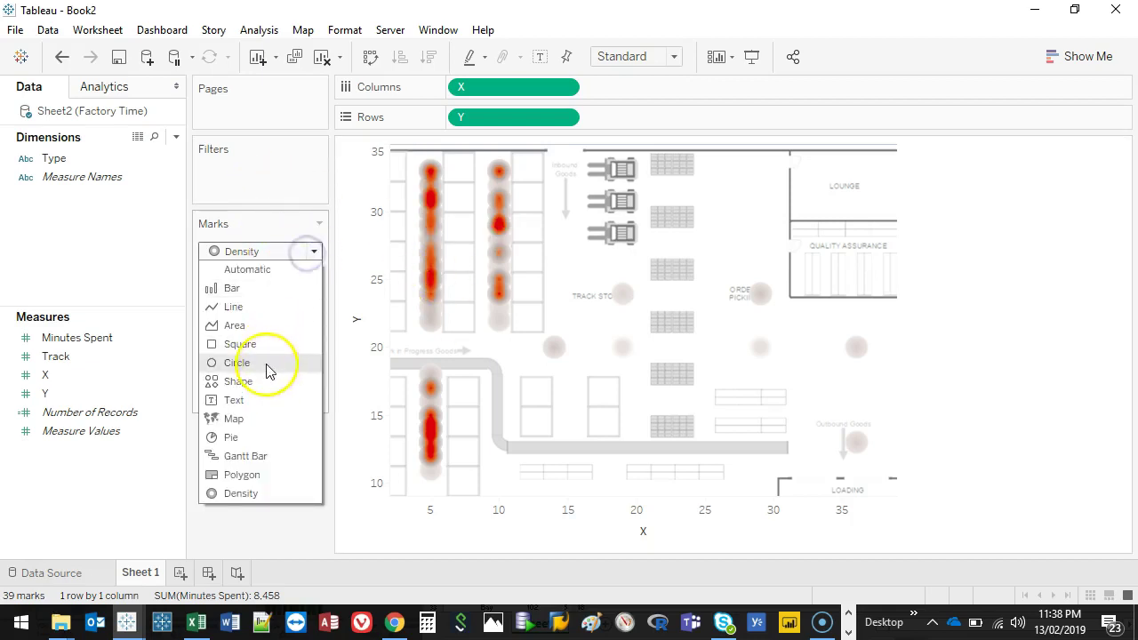
left_click(267, 362)
left_click(259, 285)
left_click_drag(331, 329, 303, 329)
mouse_move(498, 182)
left_click_drag(495, 249, 495, 305)
left_click(539, 234)
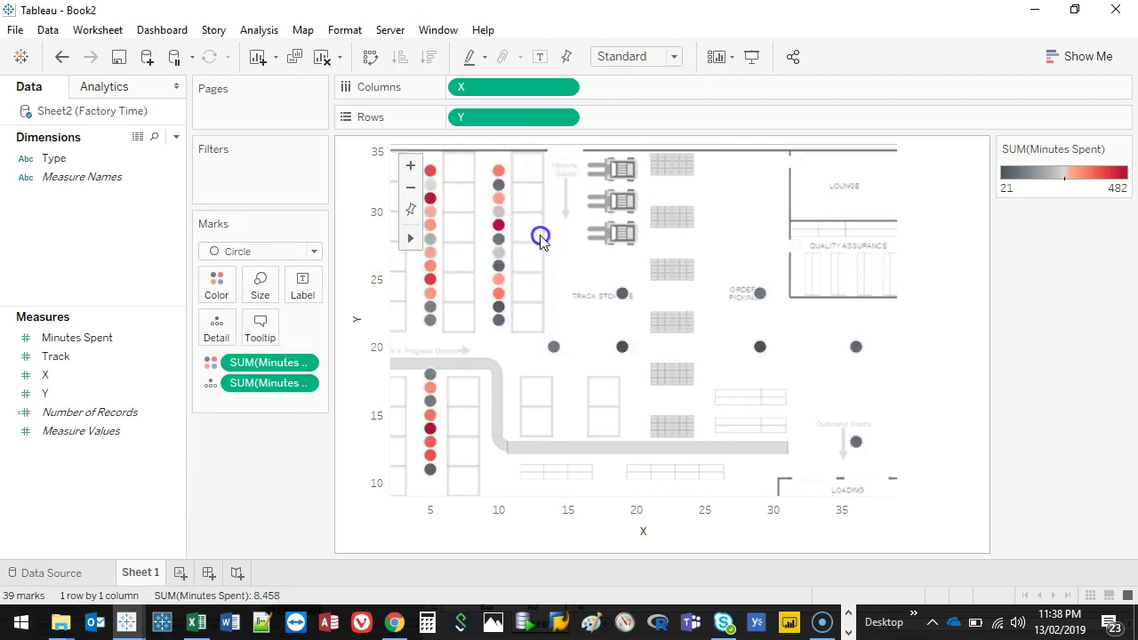
- Remove both Minutes Spent fields from the marks
left_click_drag(300, 363, 264, 472)
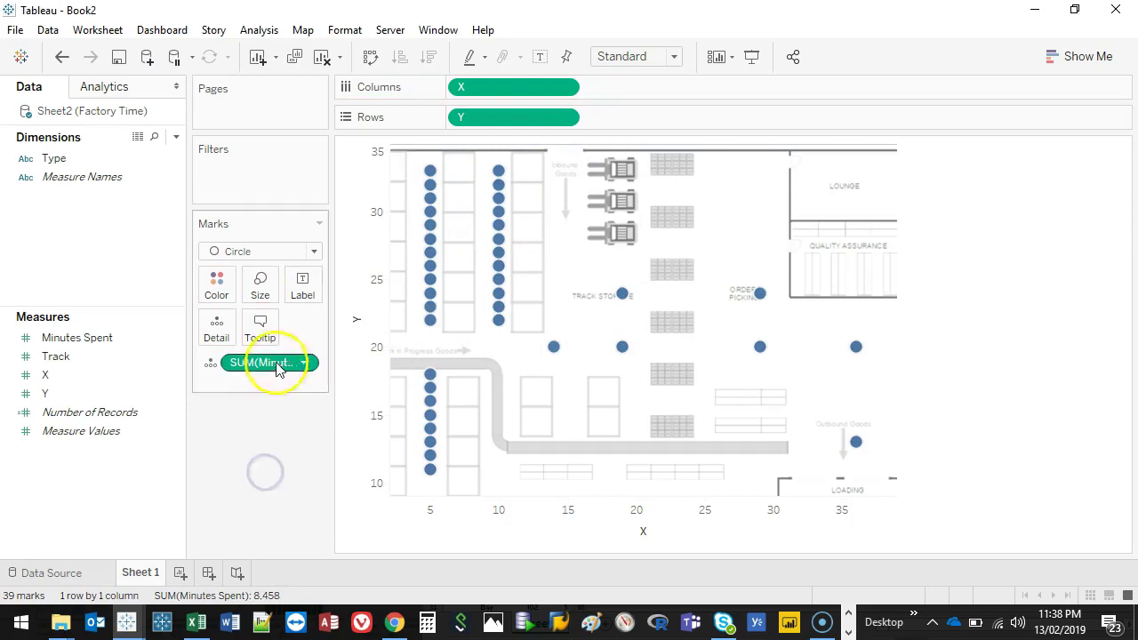
left_click_drag(287, 362, 249, 436)
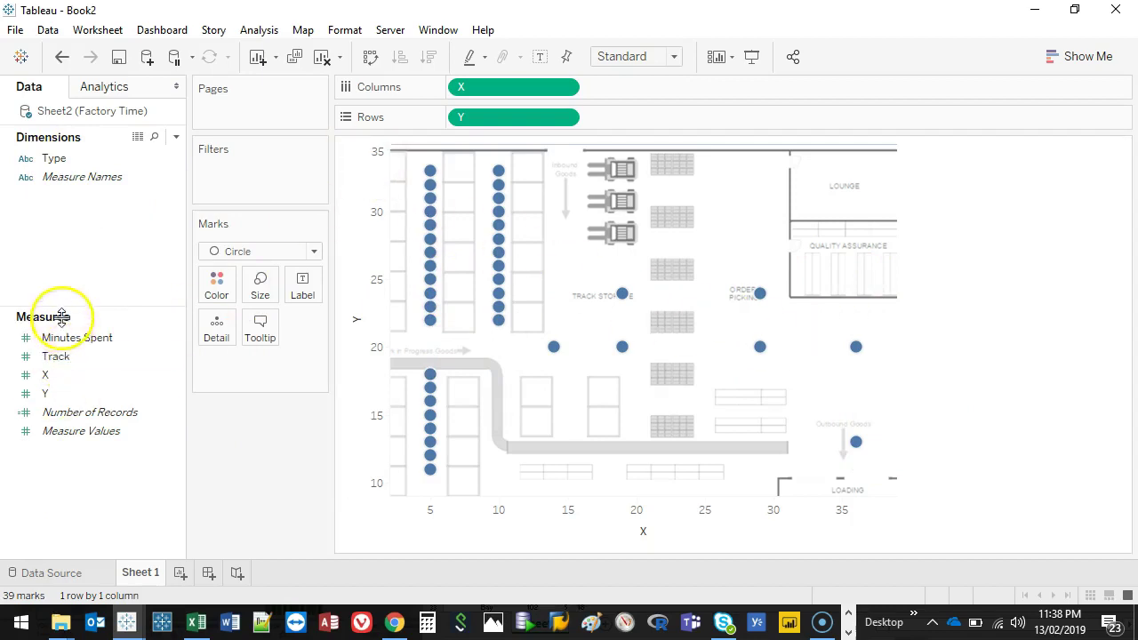
- Change the mark type to Line and order the line's path by the Track measure
left_click(48, 361)
mouse_move(50, 365)
left_mouse_down()
mouse_move(206, 296)
mouse_move(36, 356)
mouse_move(48, 360)
left_mouse_up()
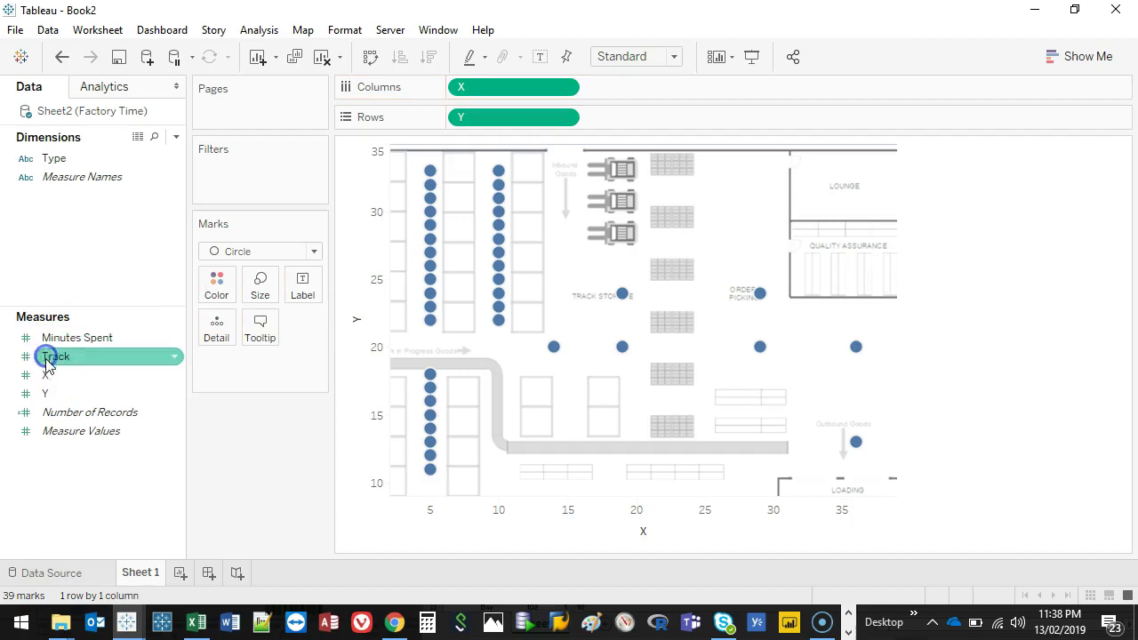
left_click(313, 252)
left_click(280, 306)
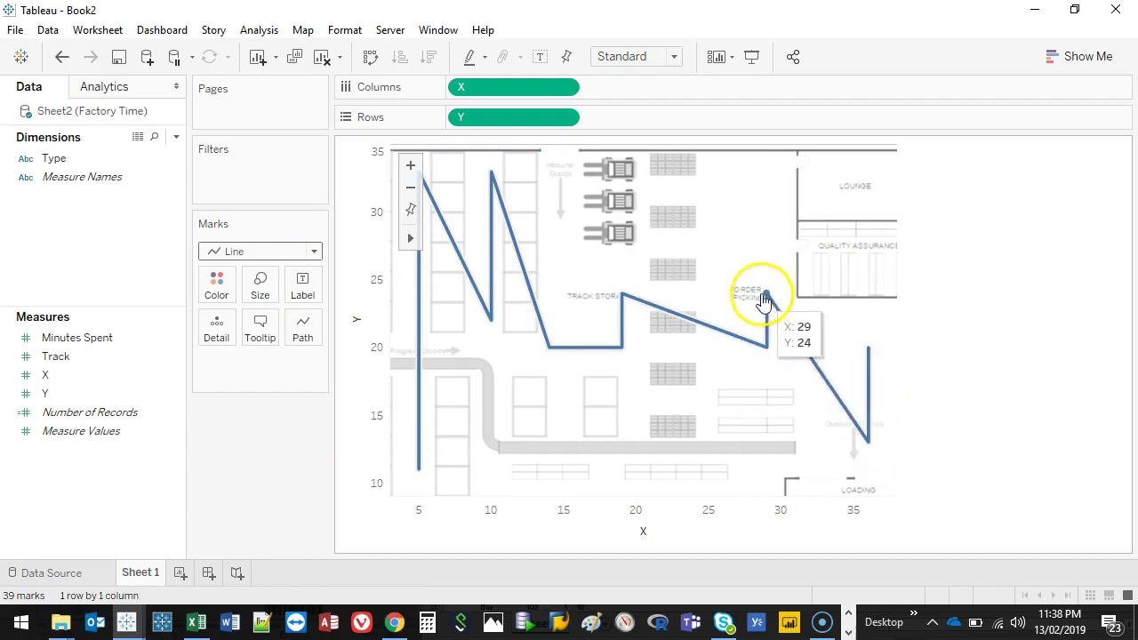
left_click_drag(55, 357, 303, 333)
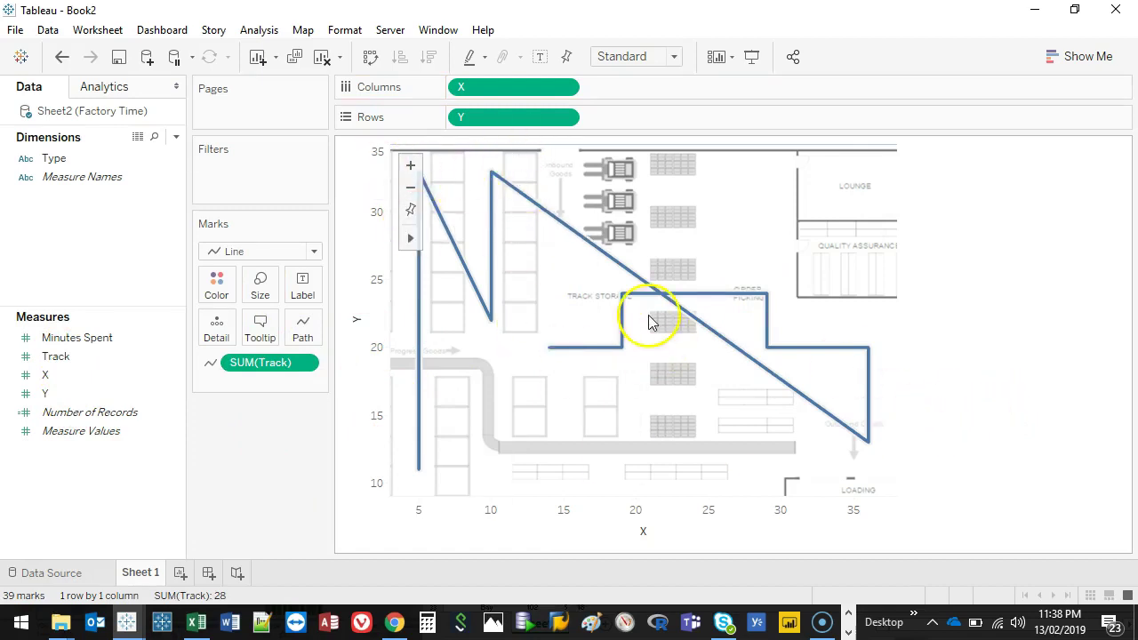
- Exclude all points in the X 5 and X 10 columns so only the movement track is charted
mouse_move(528, 167)
left_mouse_down()
mouse_move(388, 344)
mouse_move(496, 441)
mouse_move(531, 158)
left_mouse_up()
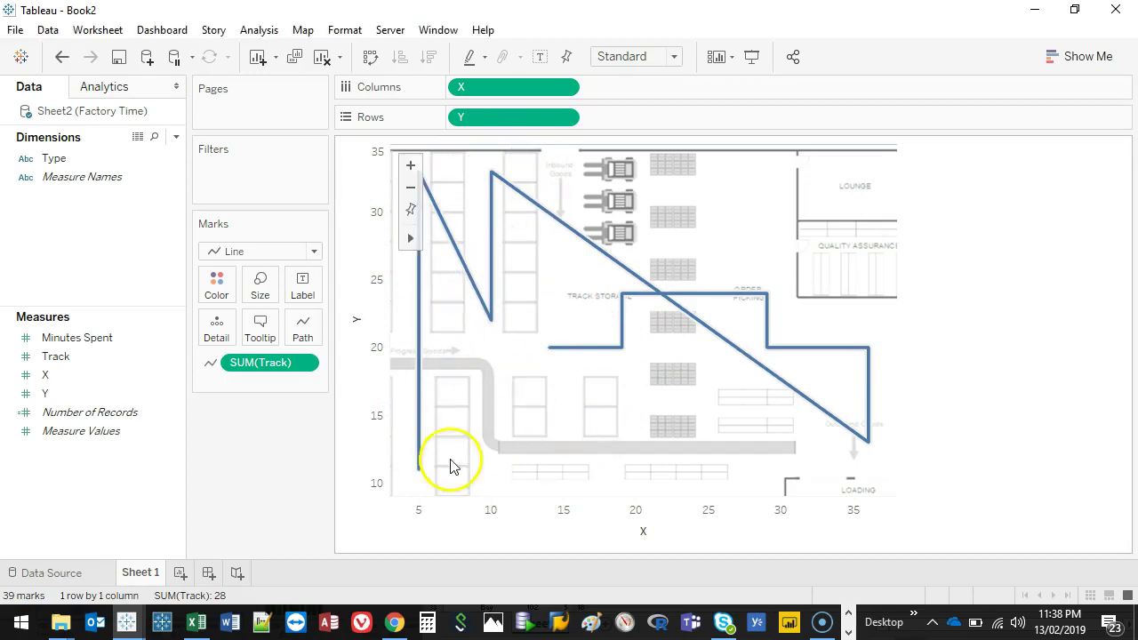
left_click_drag(521, 503, 369, 144)
mouse_move(490, 174)
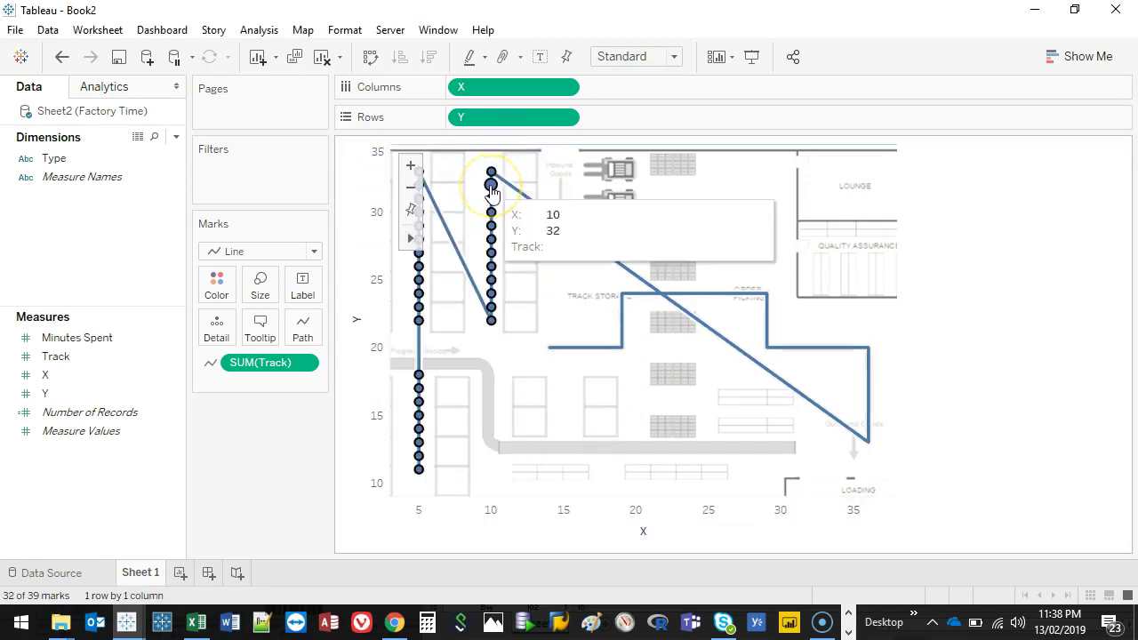
left_click(615, 166)
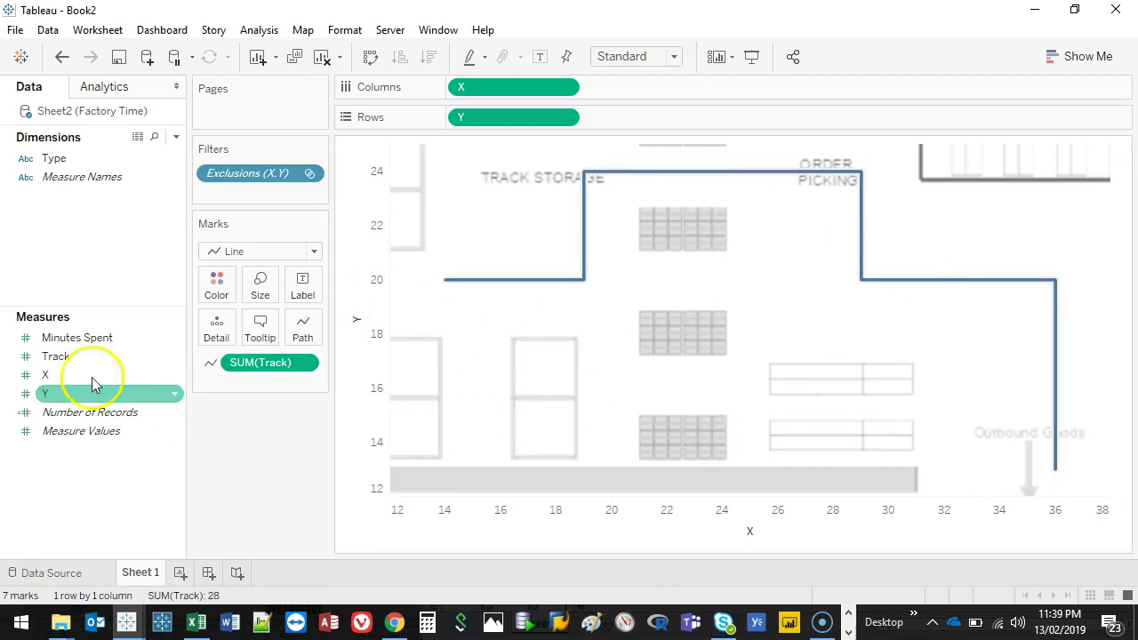
- Size and color the track line by Minutes Spent
mouse_move(1063, 455)
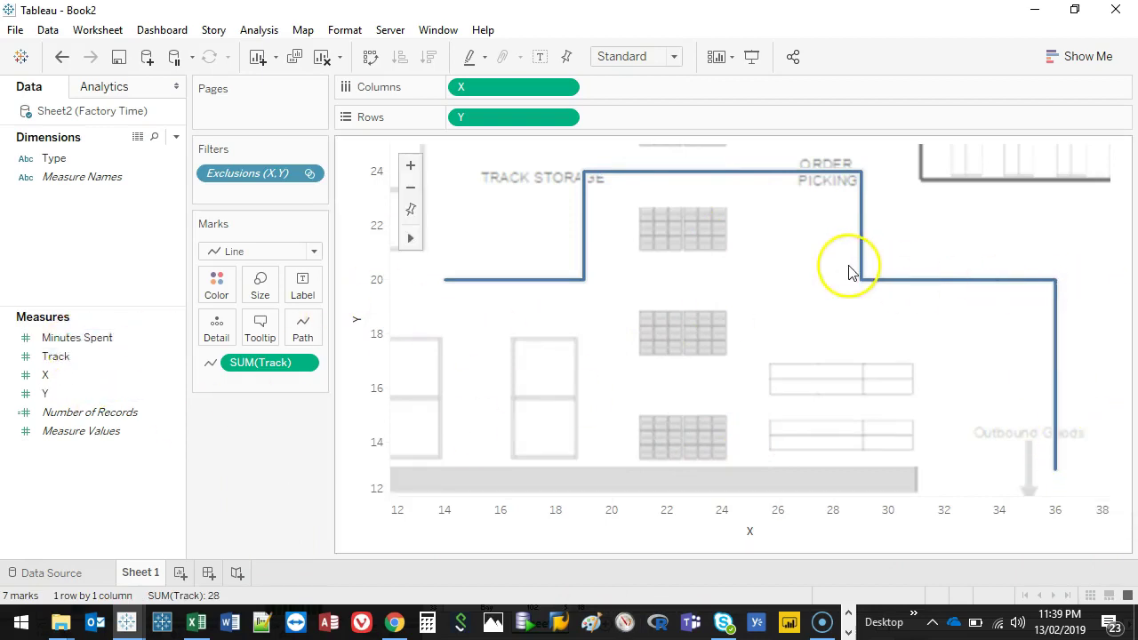
left_click_drag(60, 345, 260, 287)
left_click_drag(62, 338, 214, 287)
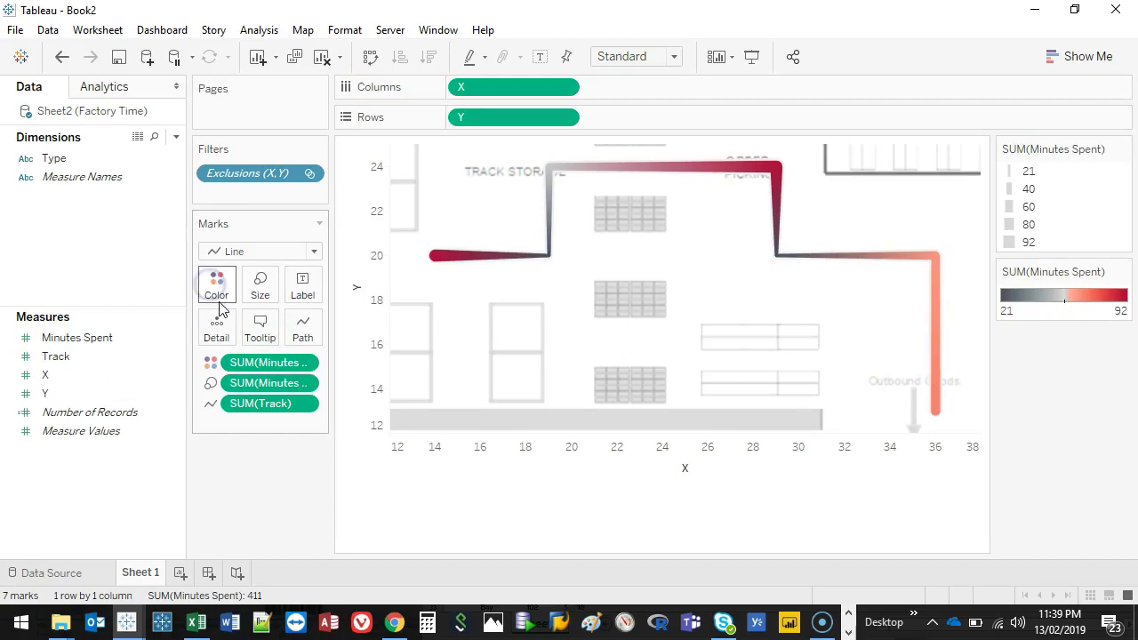
- Try the Area, Bar and Circle mark types for the track and switch back to Line
left_click(311, 253)
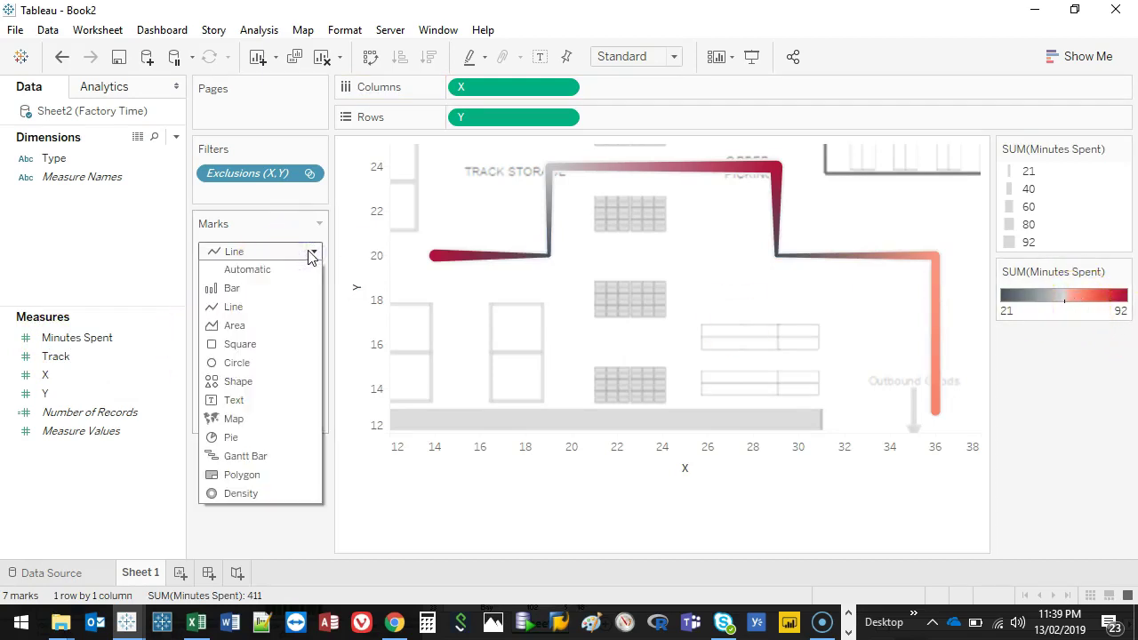
left_click(258, 326)
left_click(283, 253)
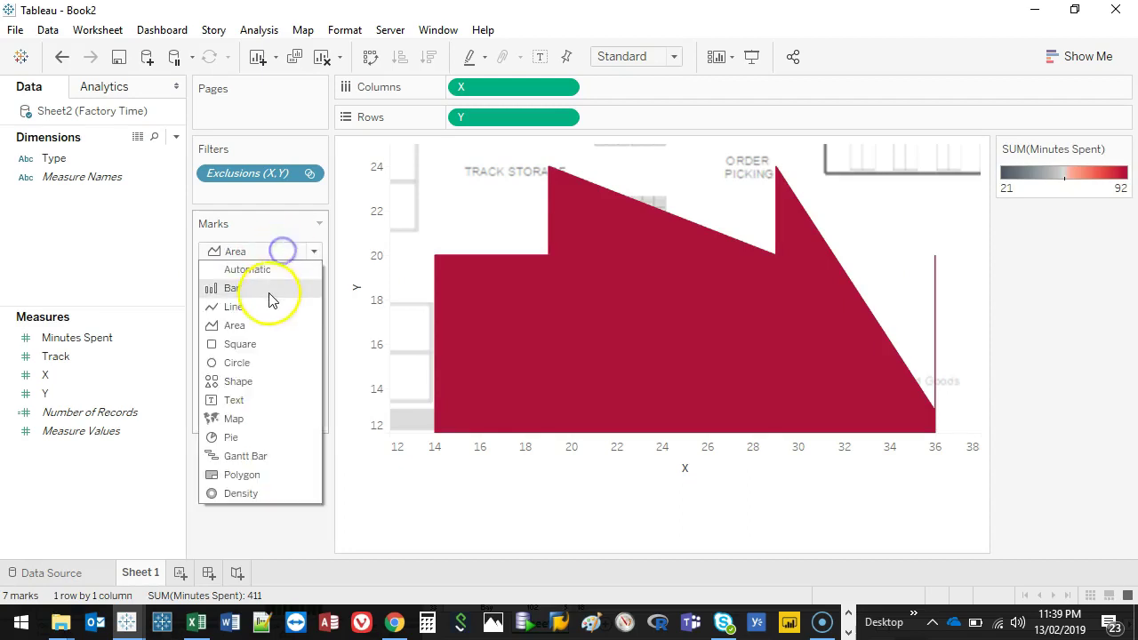
left_click(267, 290)
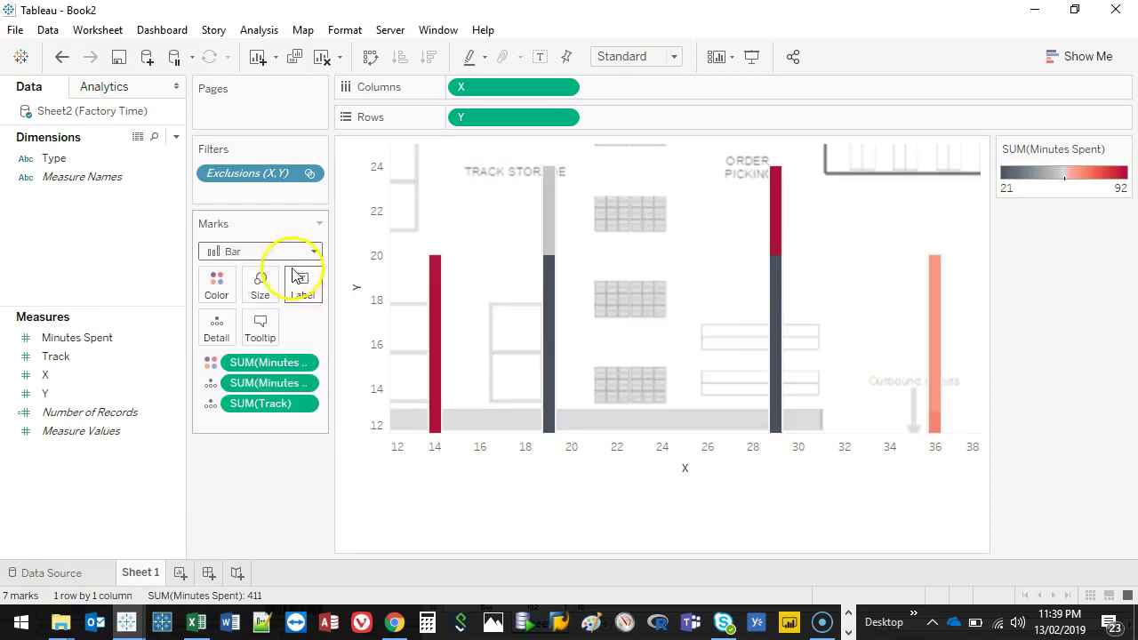
left_click(300, 251)
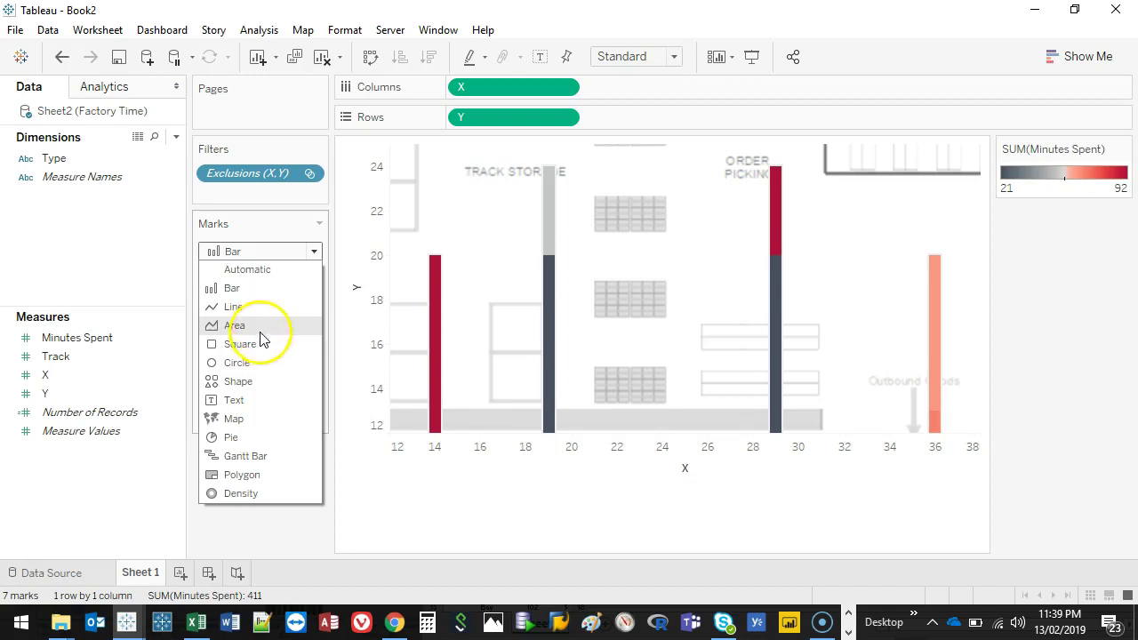
left_click(253, 365)
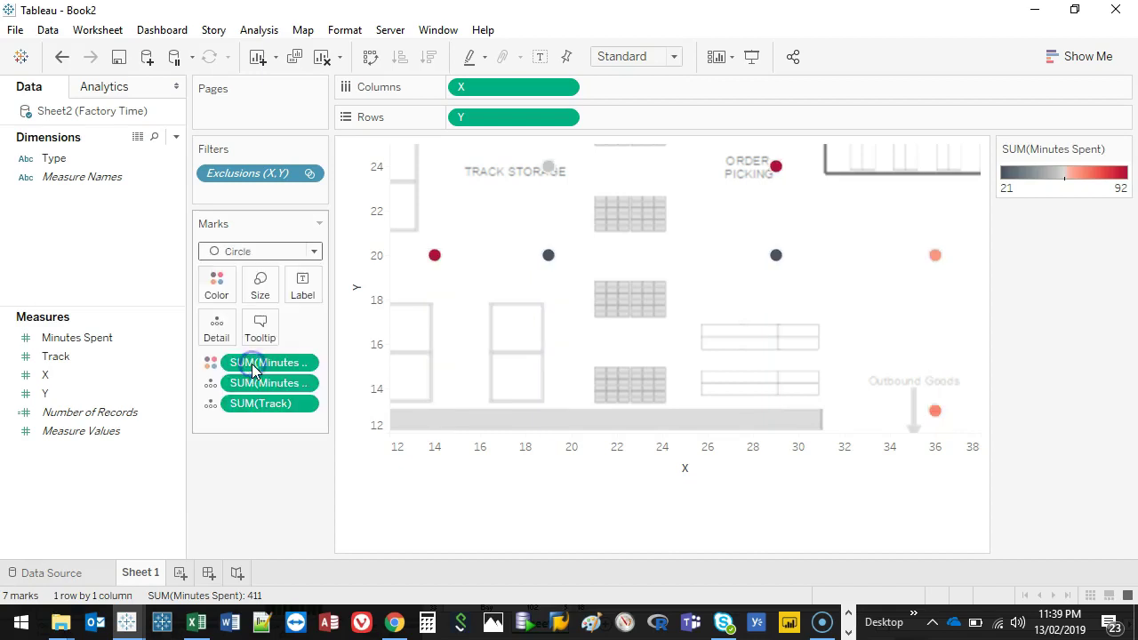
left_click(287, 251)
left_click(261, 306)
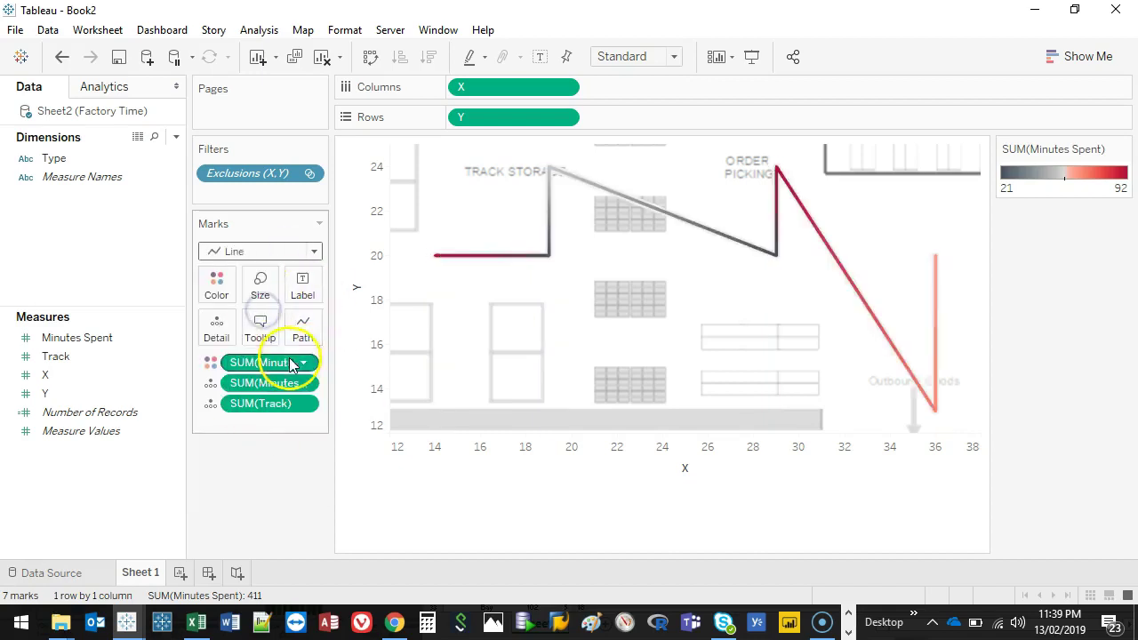
- Try the step and jump line types for the track and switch back to the linear type
left_click(303, 331)
left_click(329, 391)
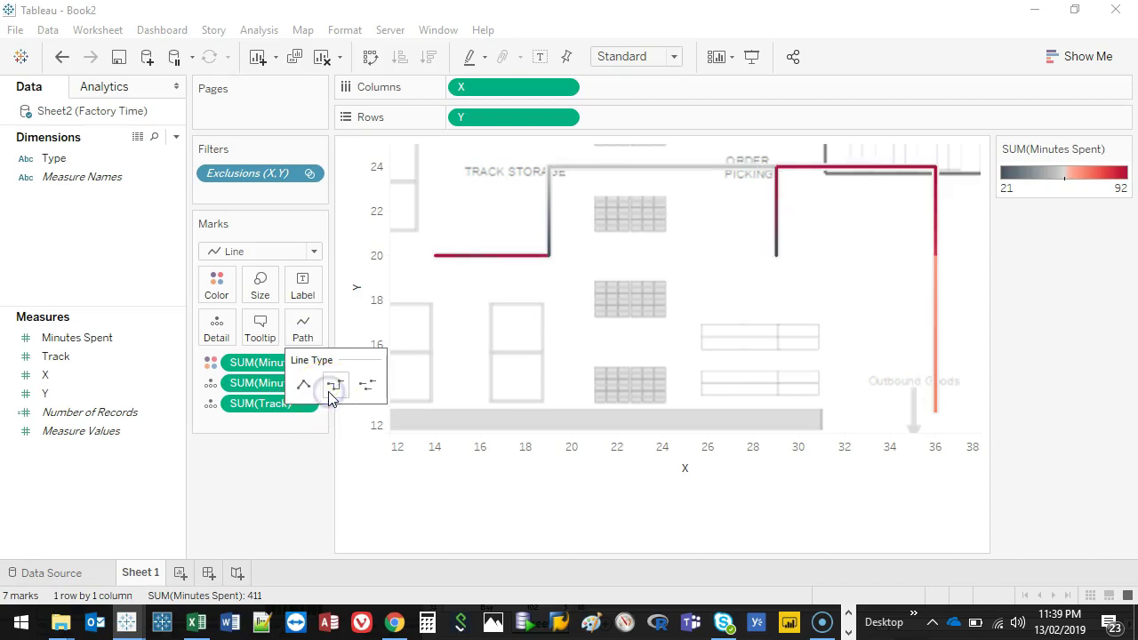
left_click(367, 384)
left_click(303, 384)
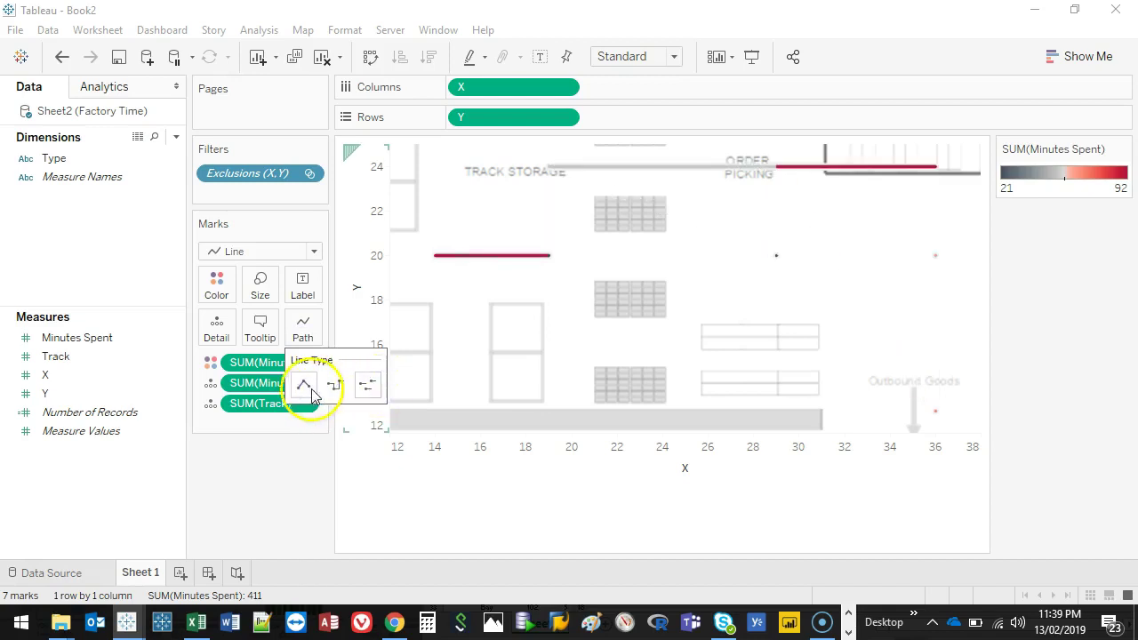
left_click(279, 508)
- Assign the Track measure to the line's path so the points connect in track order
left_click(303, 328)
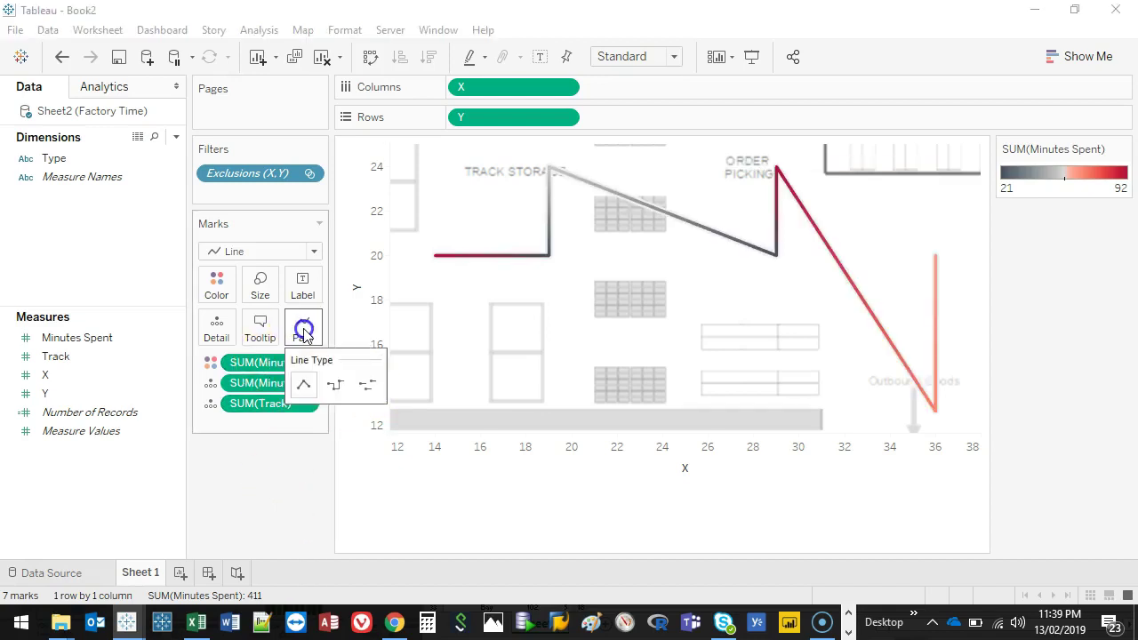
left_click_drag(71, 359, 302, 334)
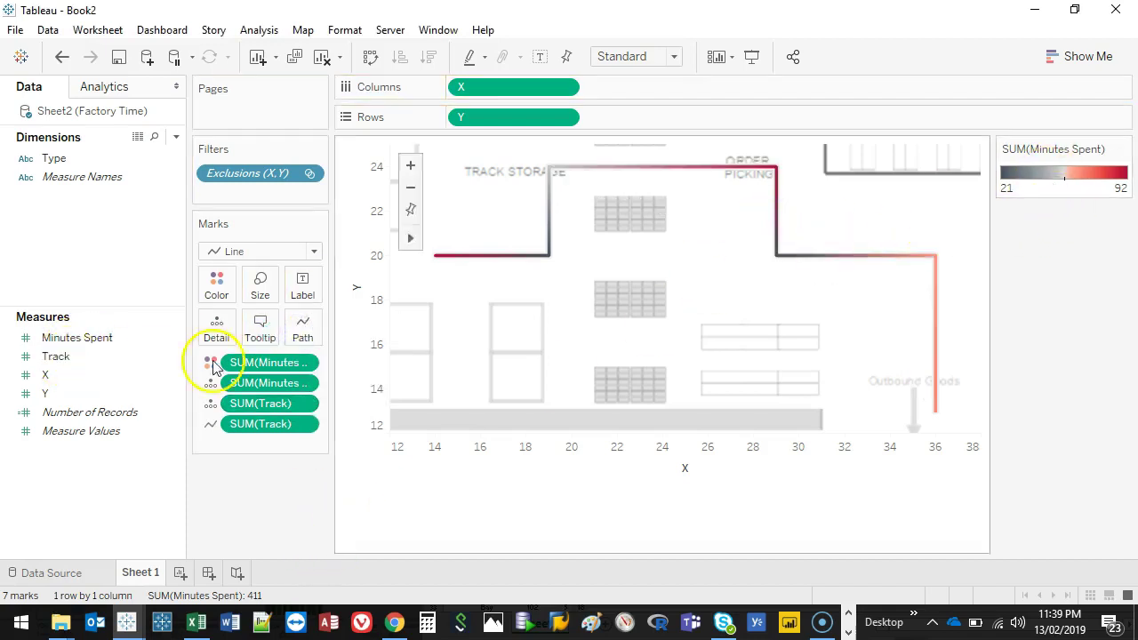
- Try sizing the track line by Minutes Spent with a larger size range, and remove that sizing again
left_click_drag(58, 337, 256, 287)
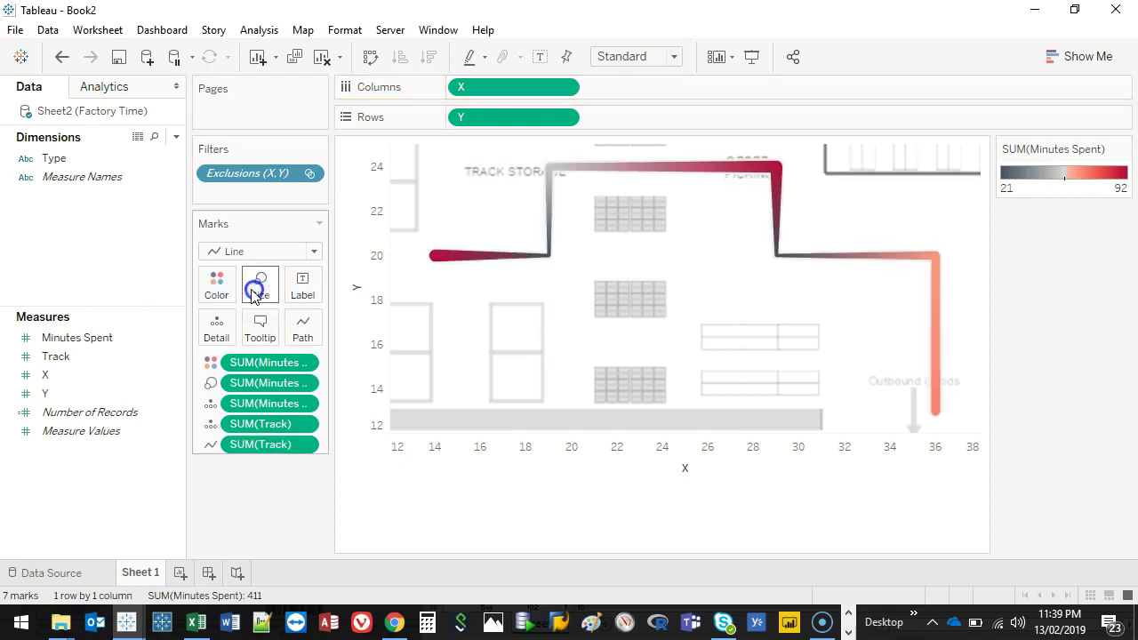
left_click(256, 294)
mouse_move(305, 329)
left_mouse_down()
mouse_move(364, 331)
mouse_move(318, 338)
left_mouse_up()
left_click(236, 498)
left_click_drag(227, 383, 254, 504)
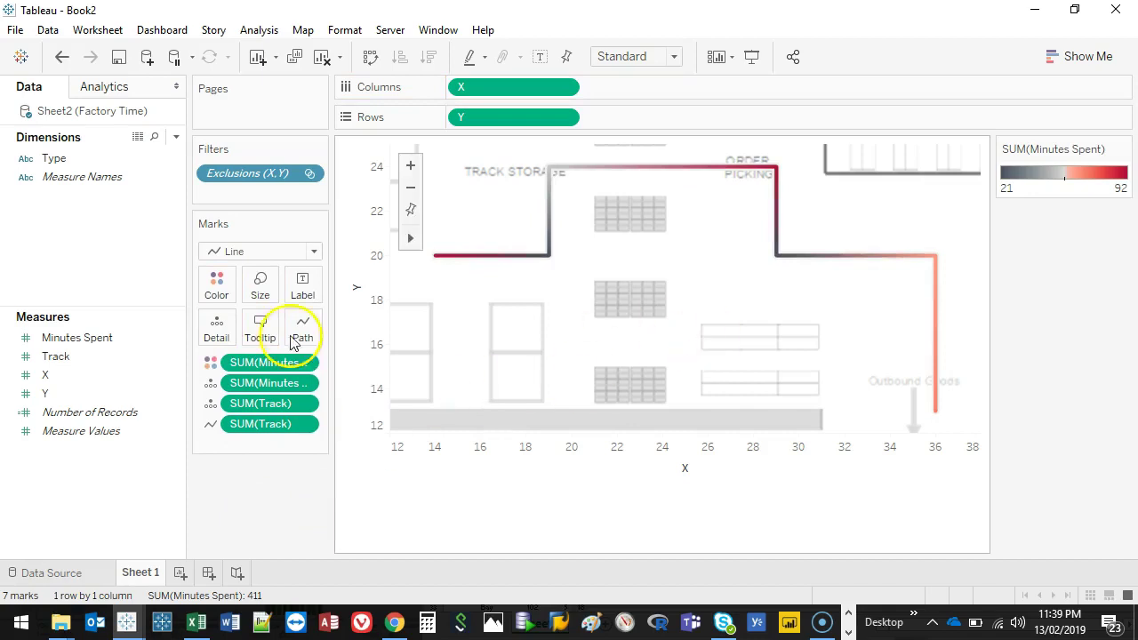
mouse_move(826, 255)
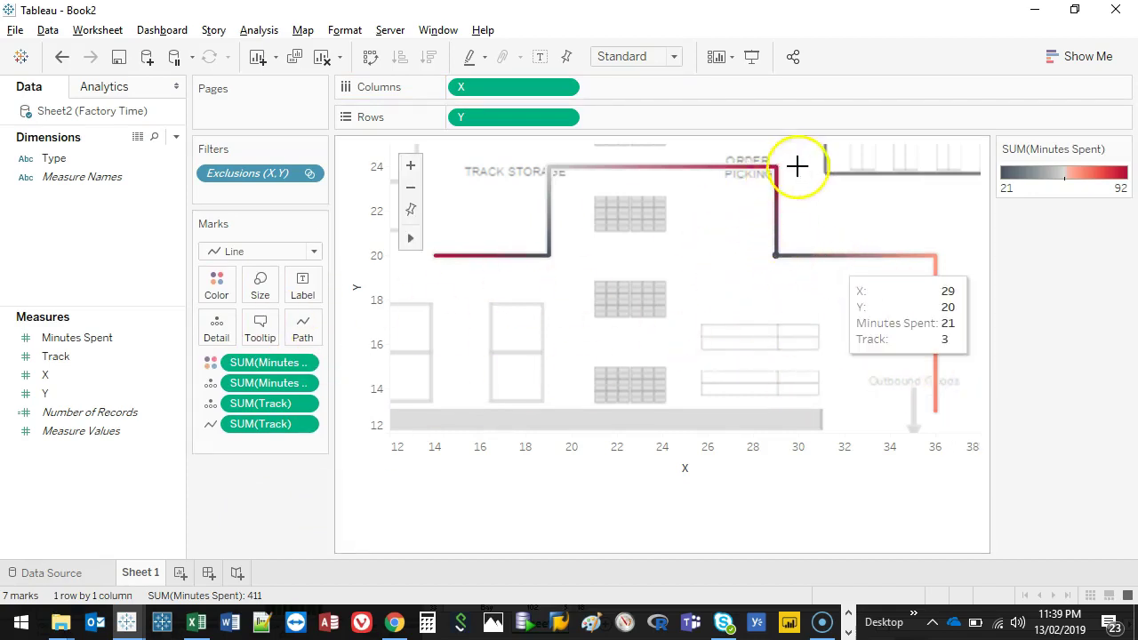
mouse_move(448, 246)
left_mouse_down()
mouse_move(483, 257)
mouse_move(448, 218)
left_mouse_up()
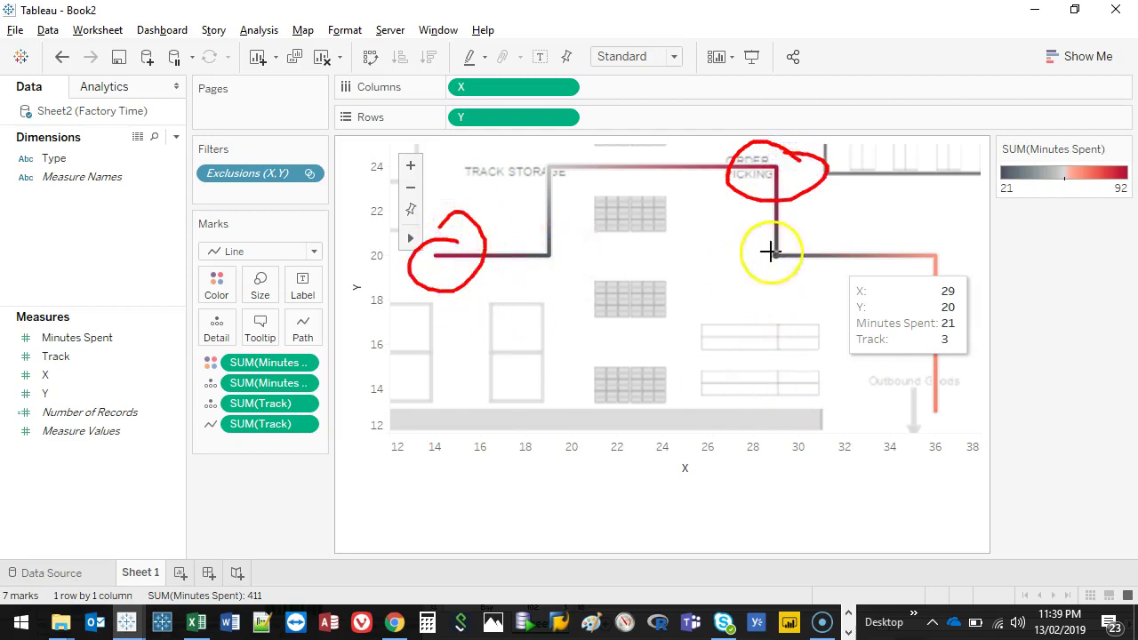
left_click_drag(772, 249, 791, 236)
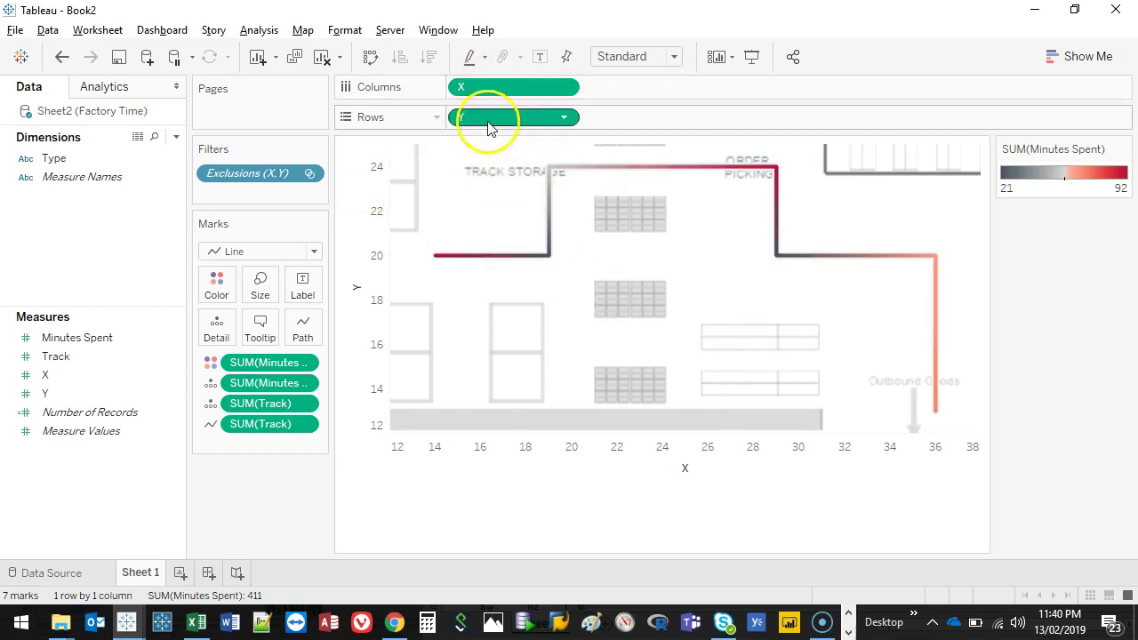
- Duplicate the X field on Columns and set the second X's mark type to Circle
left_click_drag(499, 100, 636, 86)
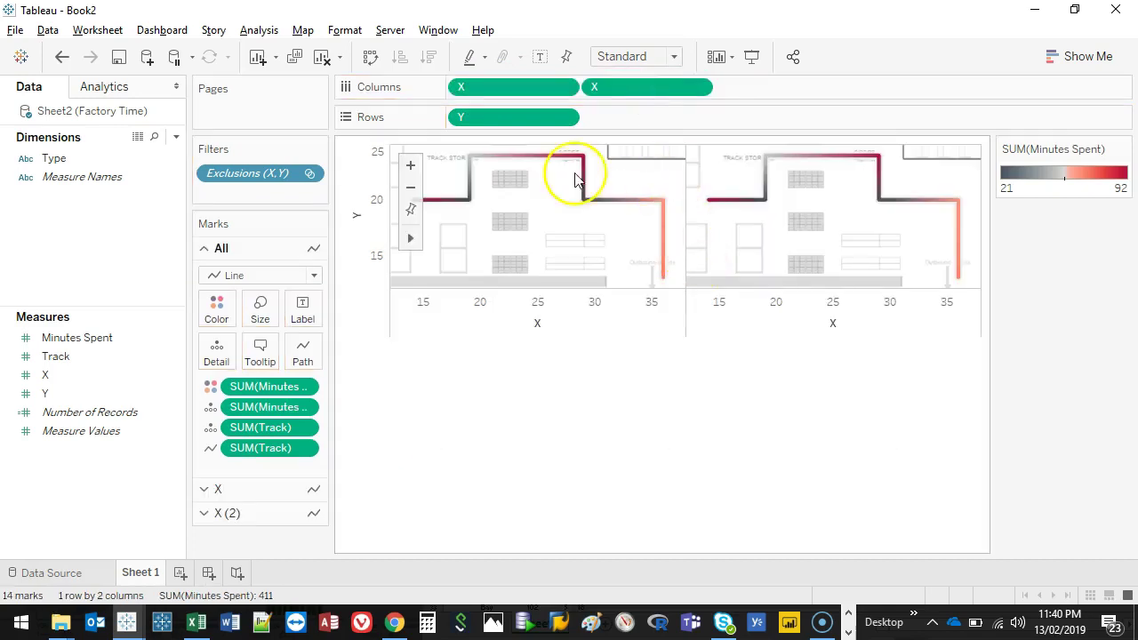
left_click(631, 89)
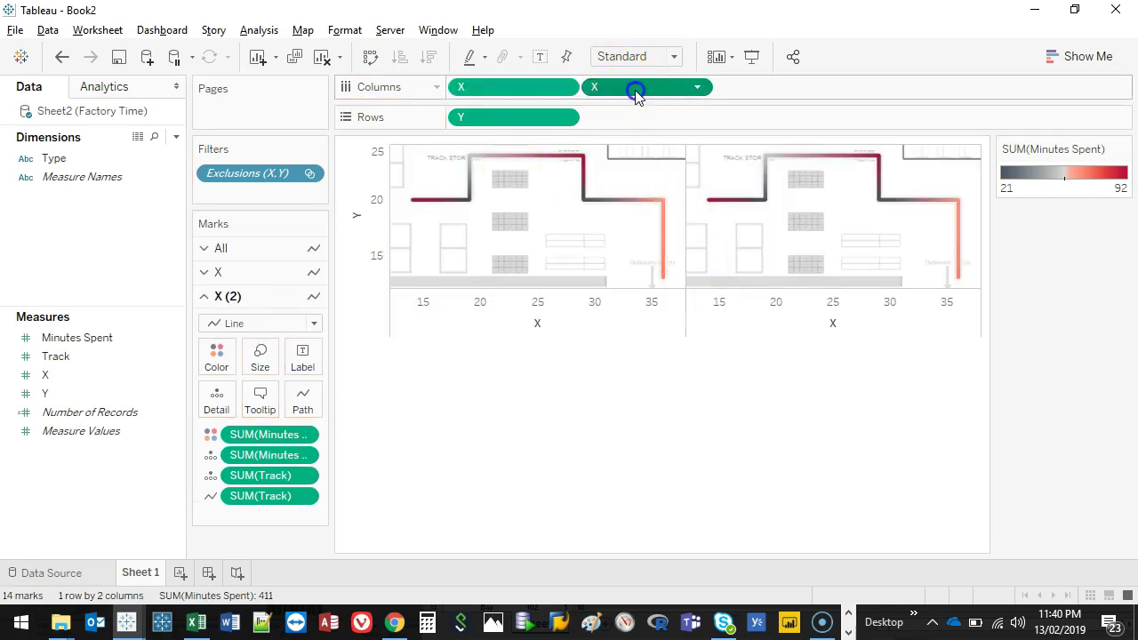
left_click(312, 319)
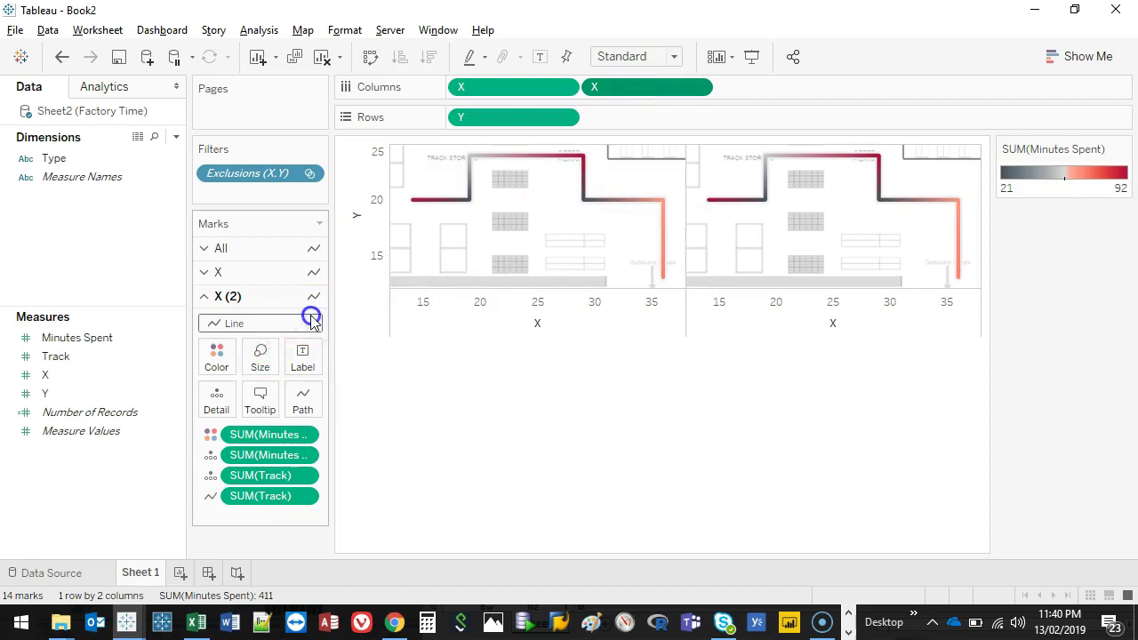
left_click(254, 435)
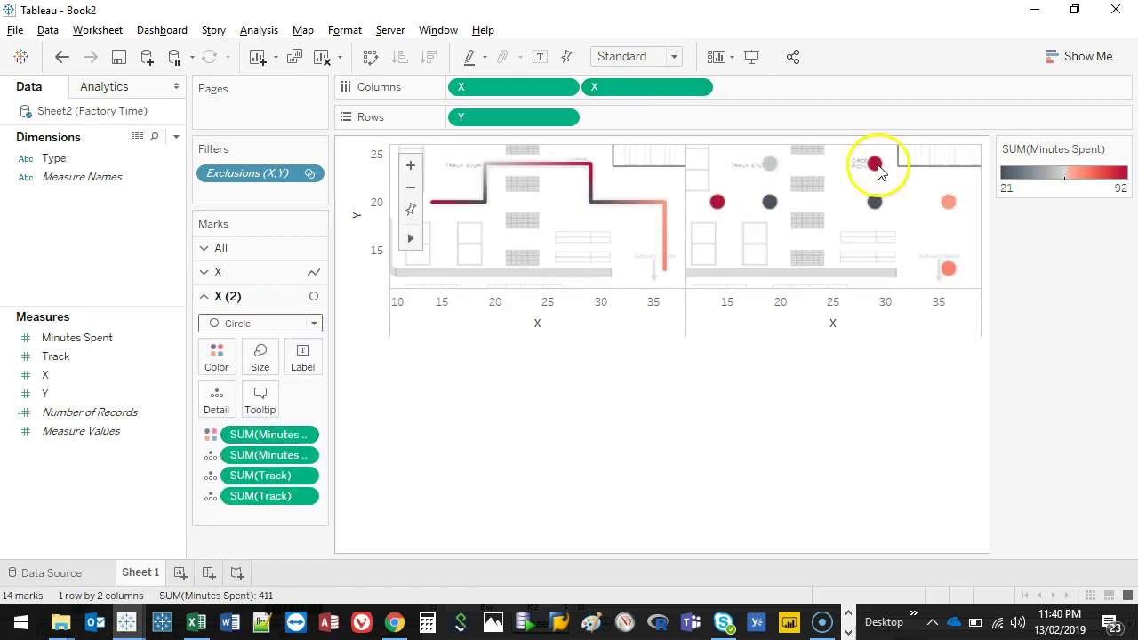
- Combine the two X charts into a dual axis and synchronize their X axes
left_click(703, 87)
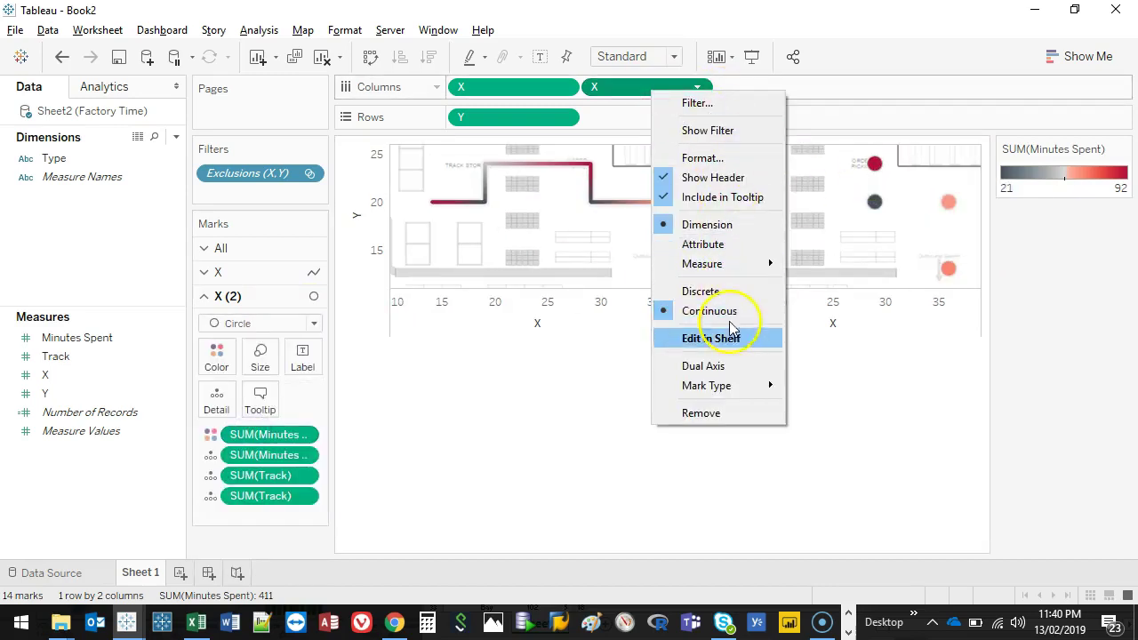
left_click(730, 374)
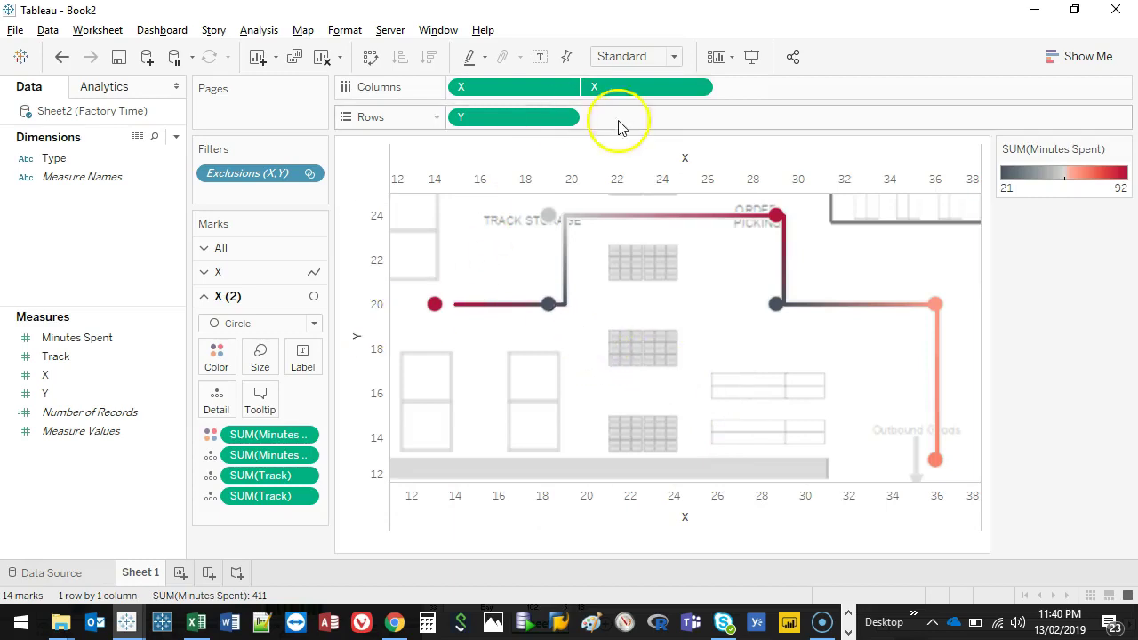
right_click(691, 501)
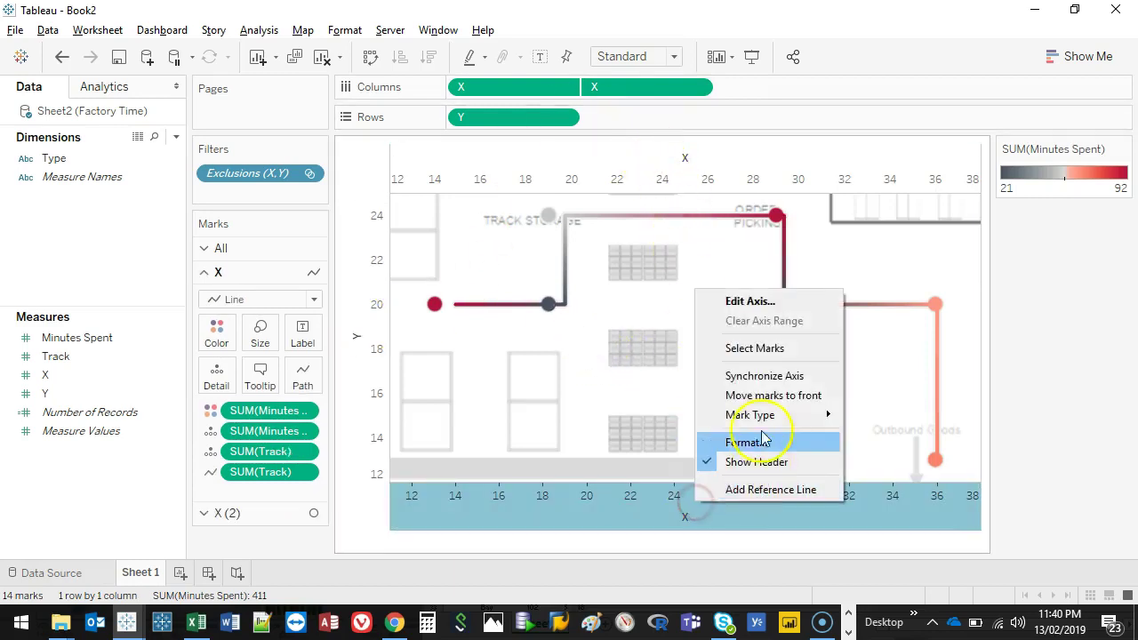
left_click(768, 380)
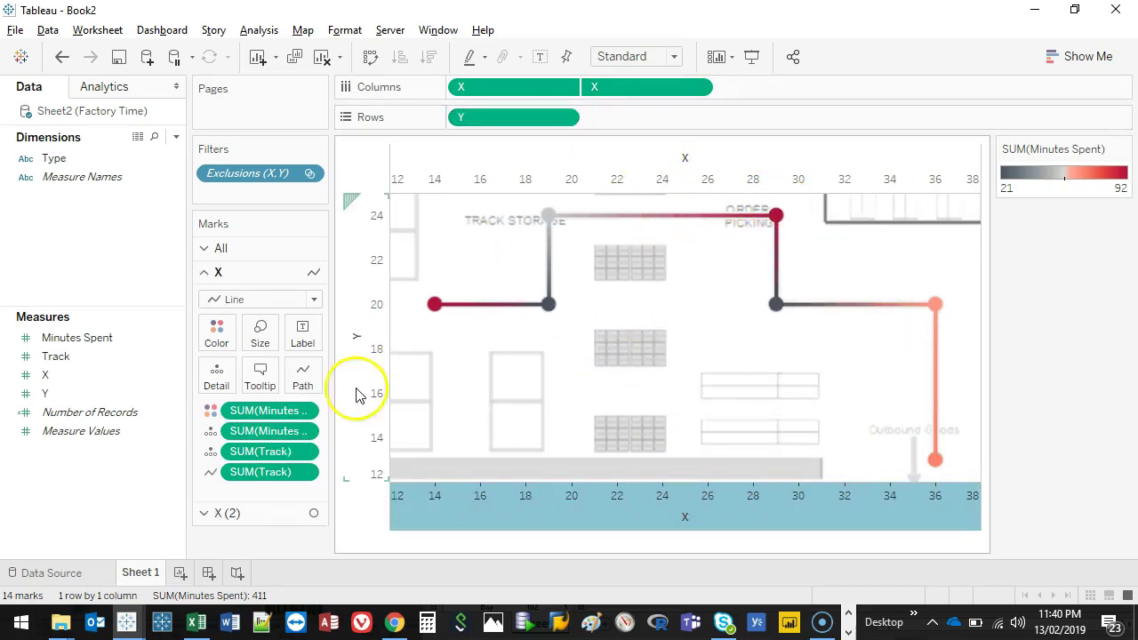
- Enlarge the circle marks of the second X to slightly above the middle of the size range
left_click(588, 94)
left_click(259, 356)
left_click_drag(316, 402, 348, 407)
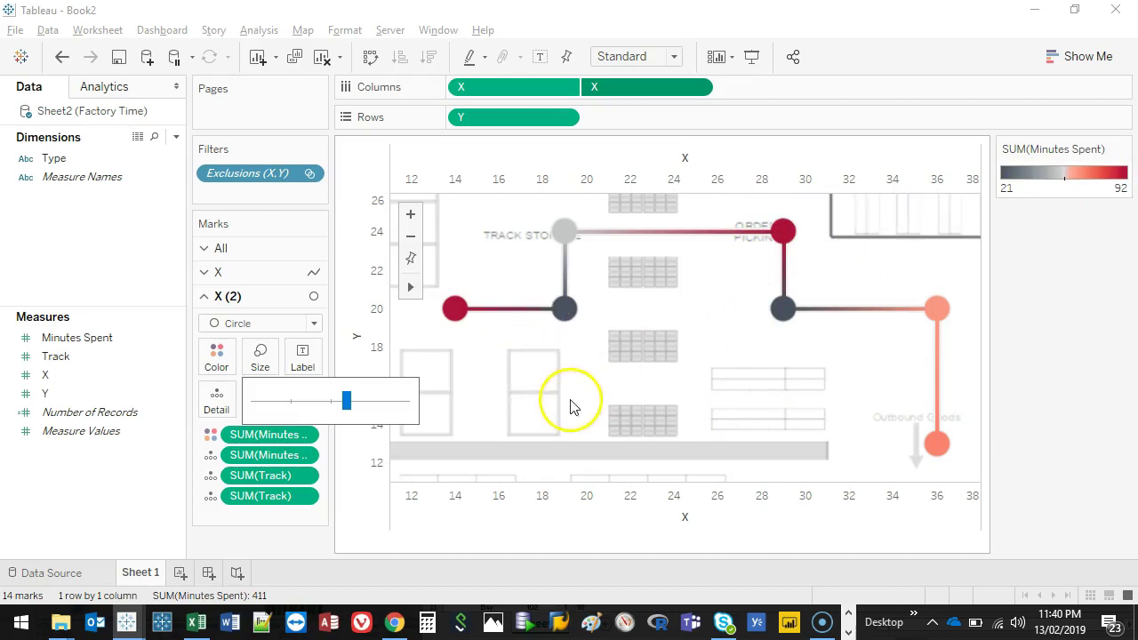
left_click_drag(729, 231, 783, 212)
mouse_move(469, 265)
left_mouse_down()
mouse_move(418, 338)
mouse_move(451, 273)
left_mouse_up()
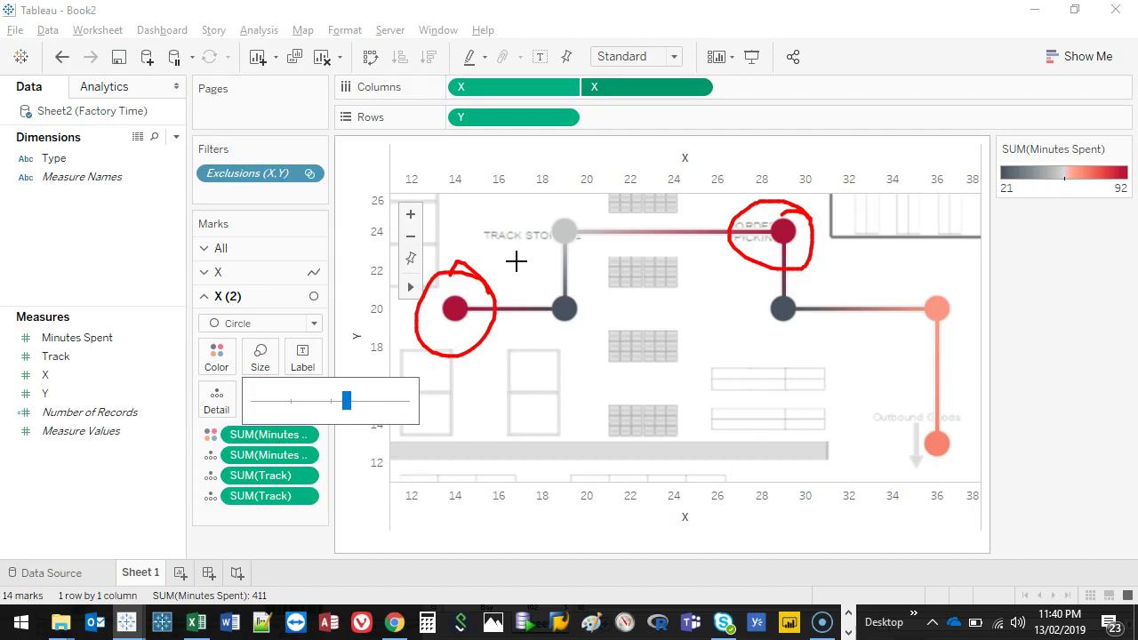
mouse_move(796, 302)
left_mouse_down()
mouse_move(619, 277)
mouse_move(537, 288)
mouse_move(612, 338)
mouse_move(818, 290)
left_mouse_up()
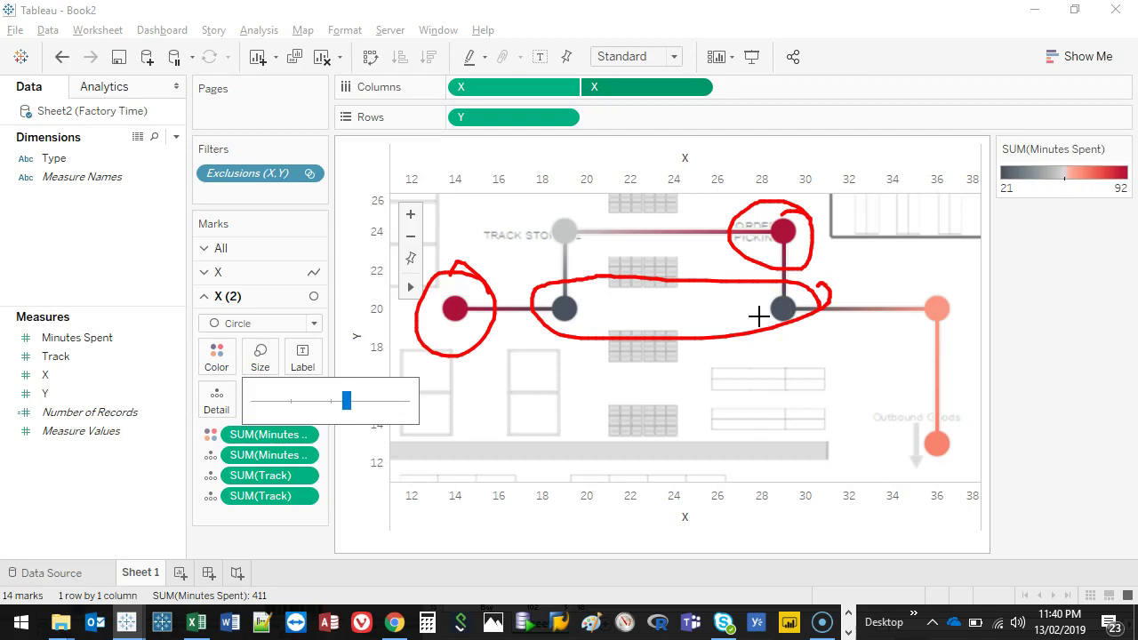
key("Escape")
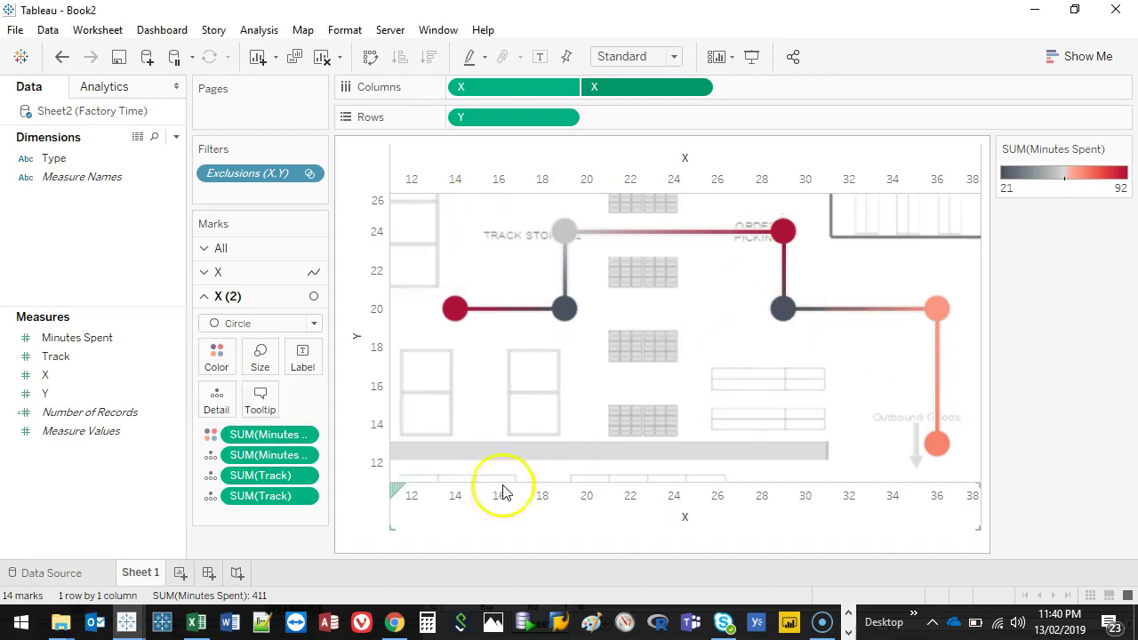